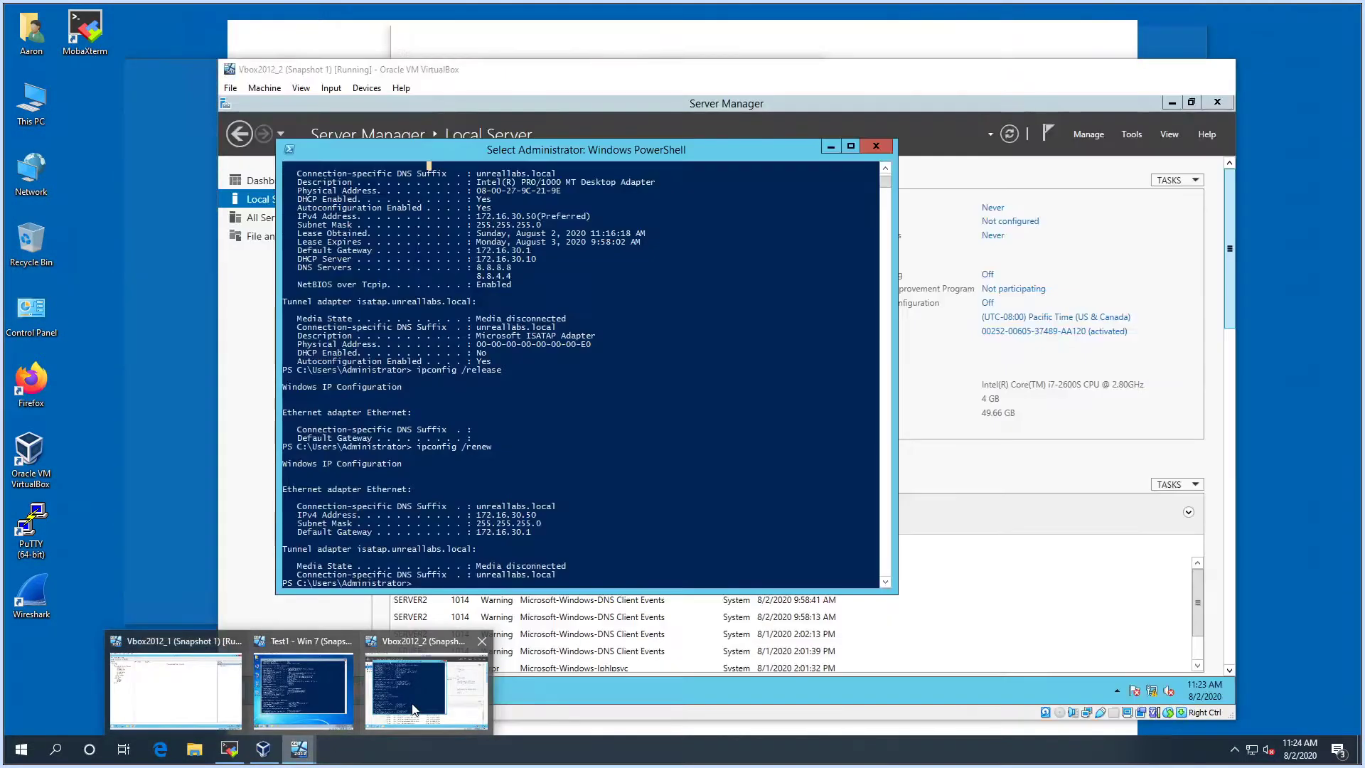
Step: Bring up the Vbox2012_1, Vbox2012_2 and Test1 - Win 7 virtual machines in turn and arrange their windows in a cascade
click(427, 686)
click(182, 686)
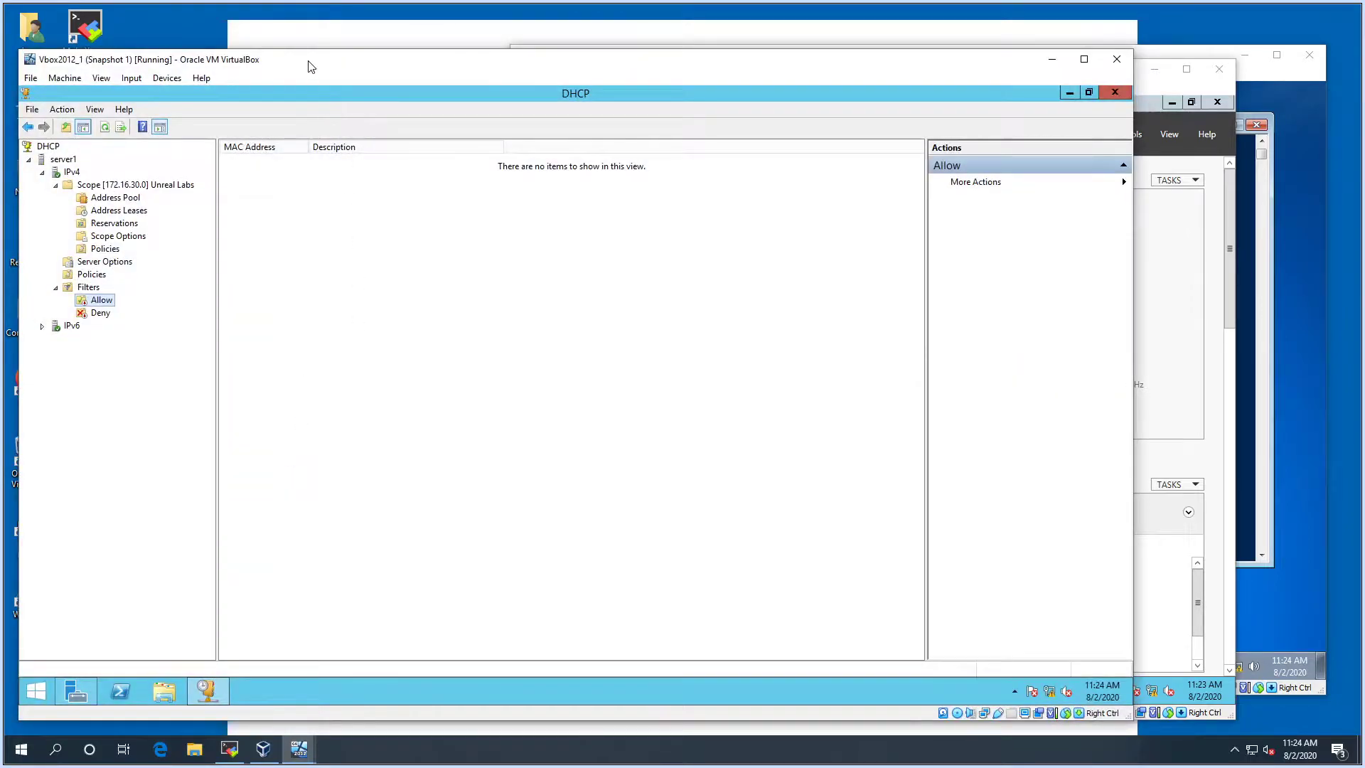
drag(308, 63, 304, 39)
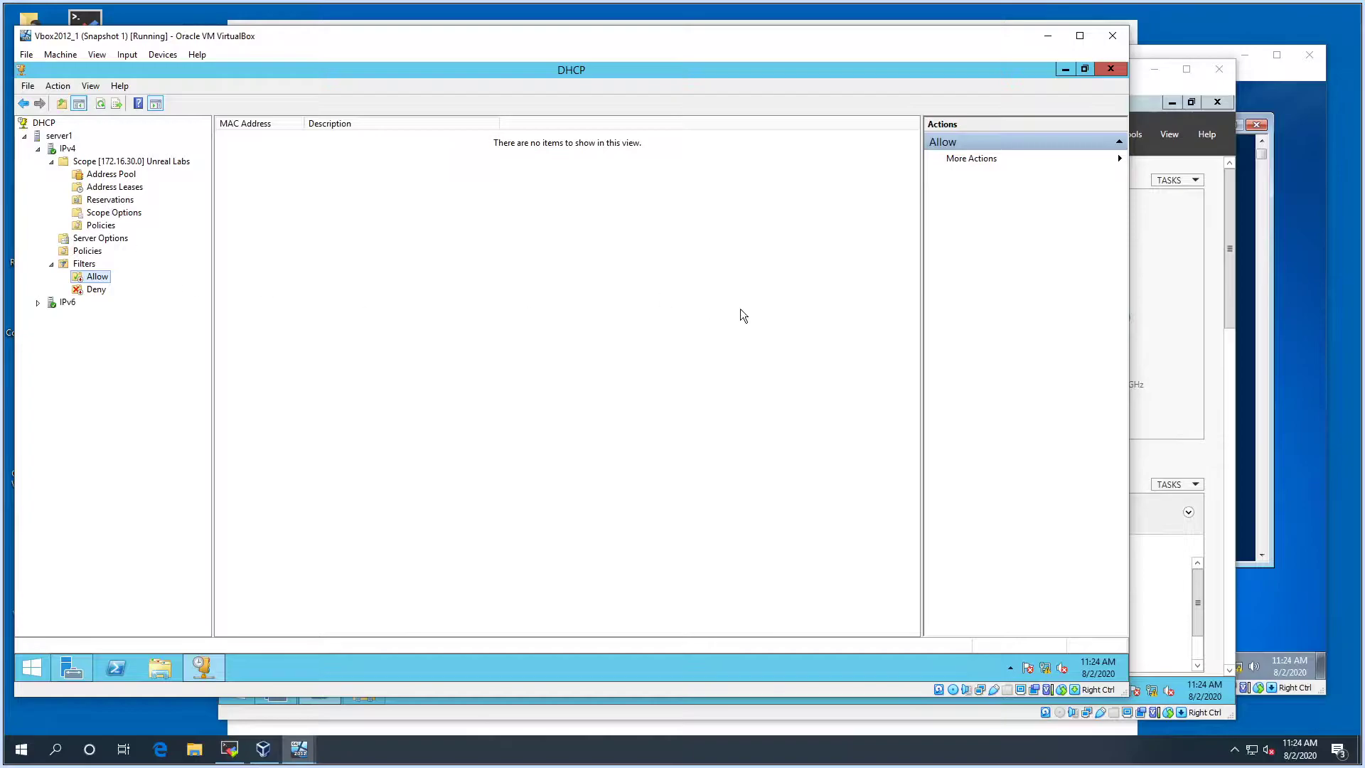
click(1168, 87)
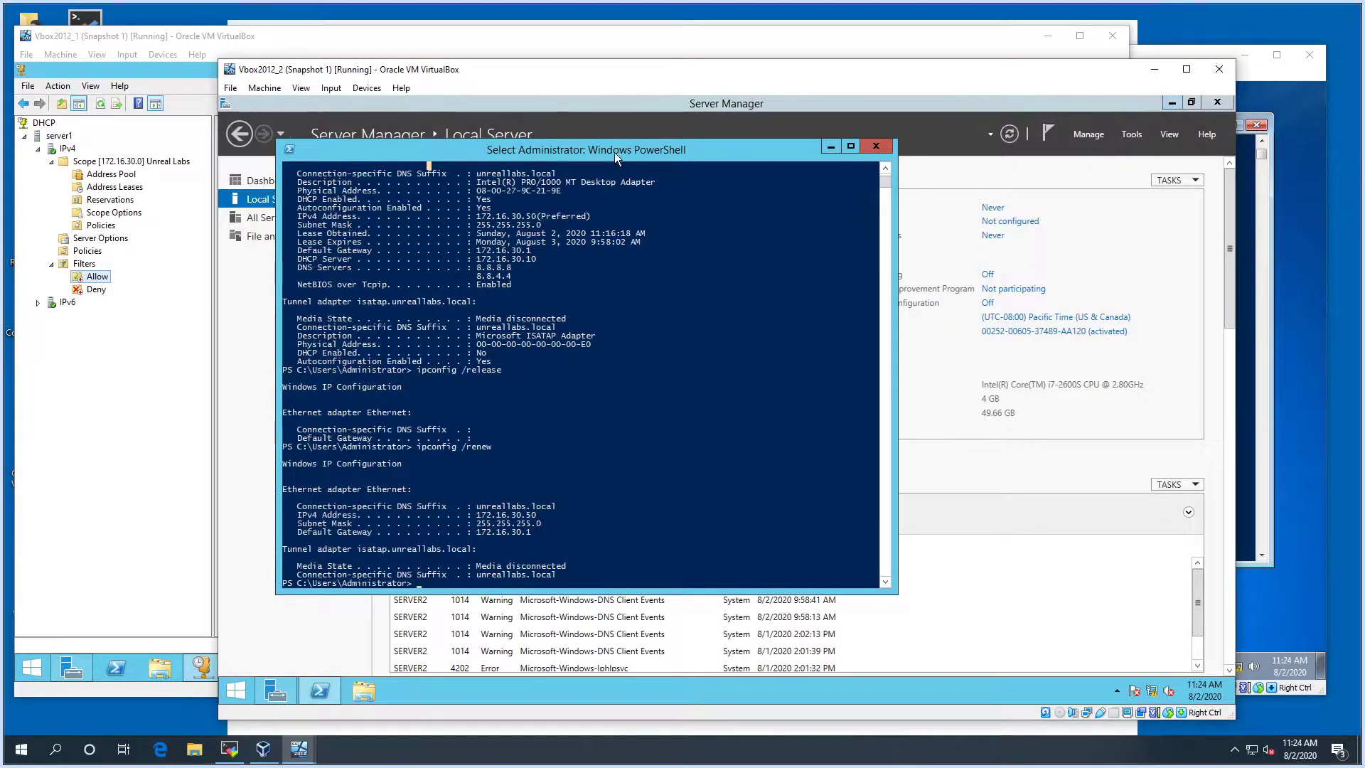
drag(613, 152, 637, 148)
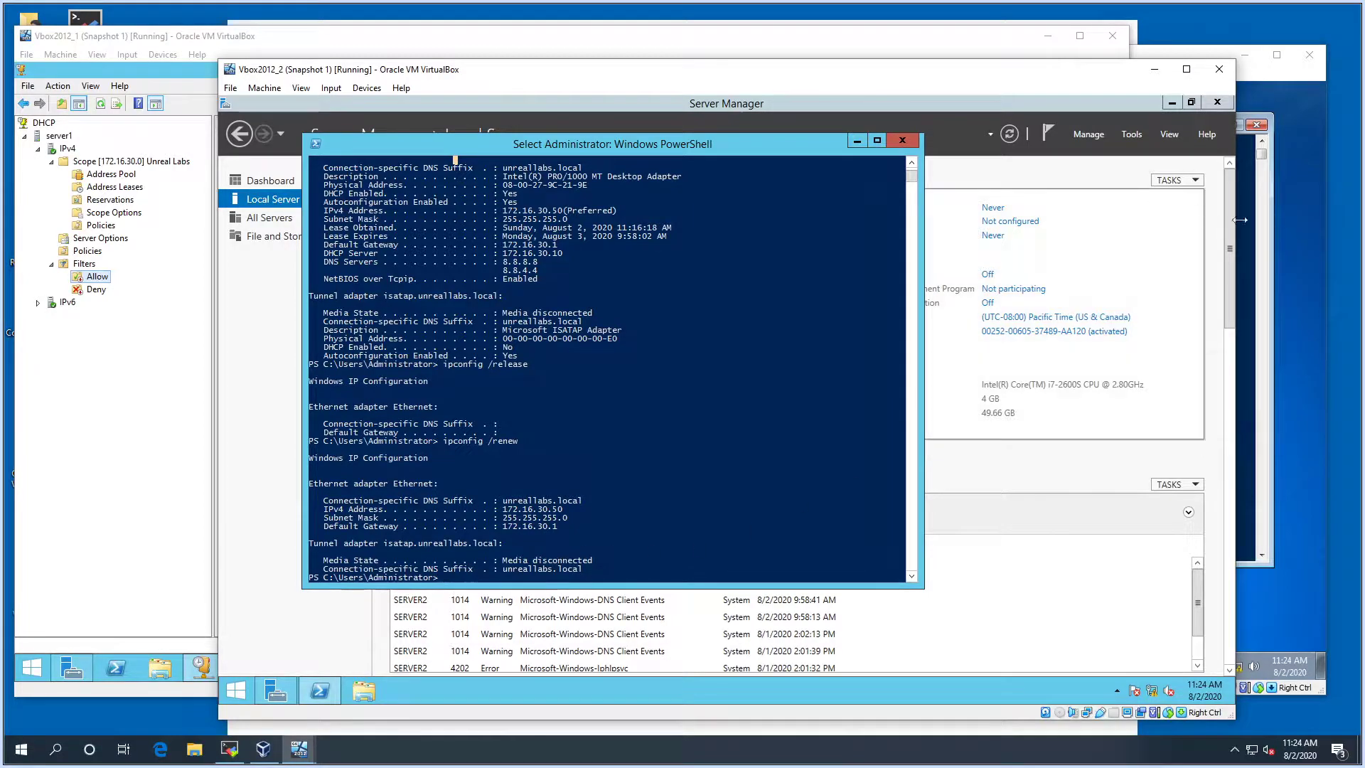
drag(459, 68, 436, 55)
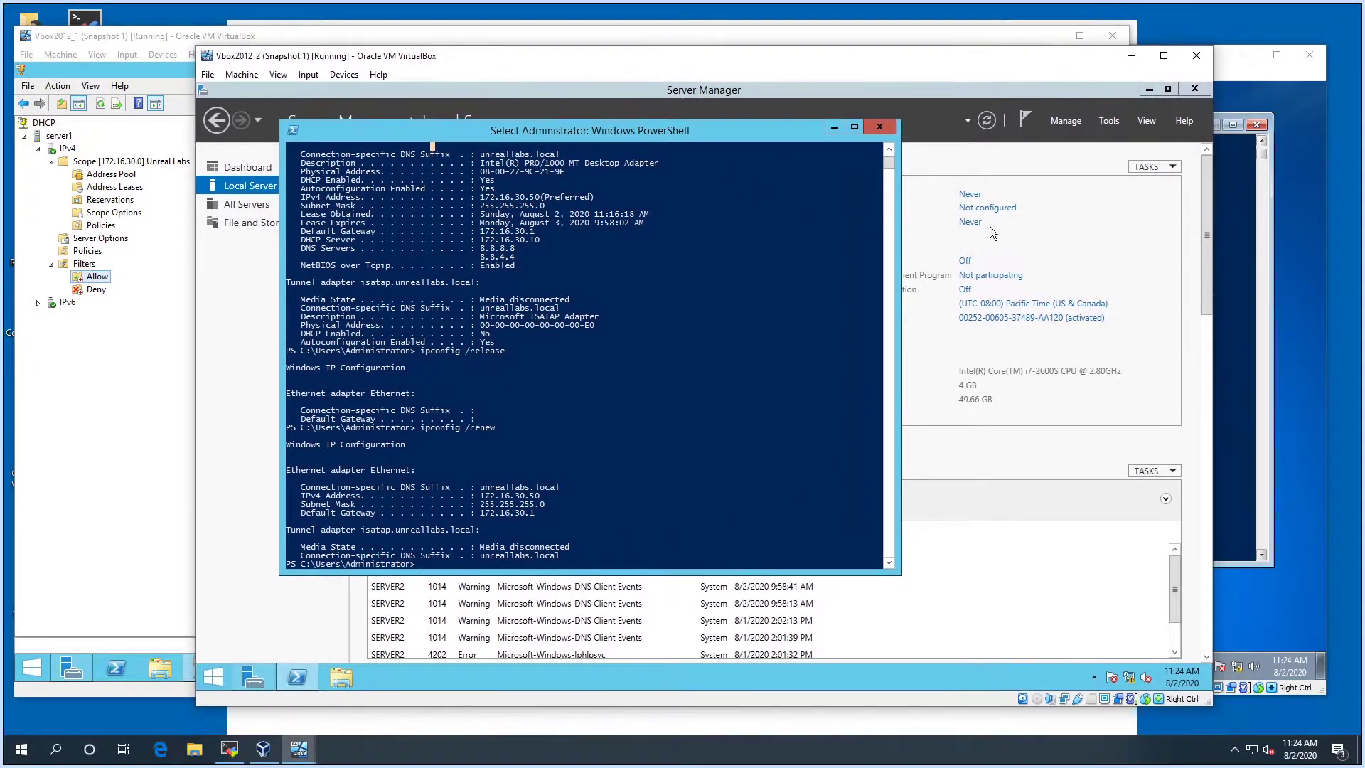
click(1298, 288)
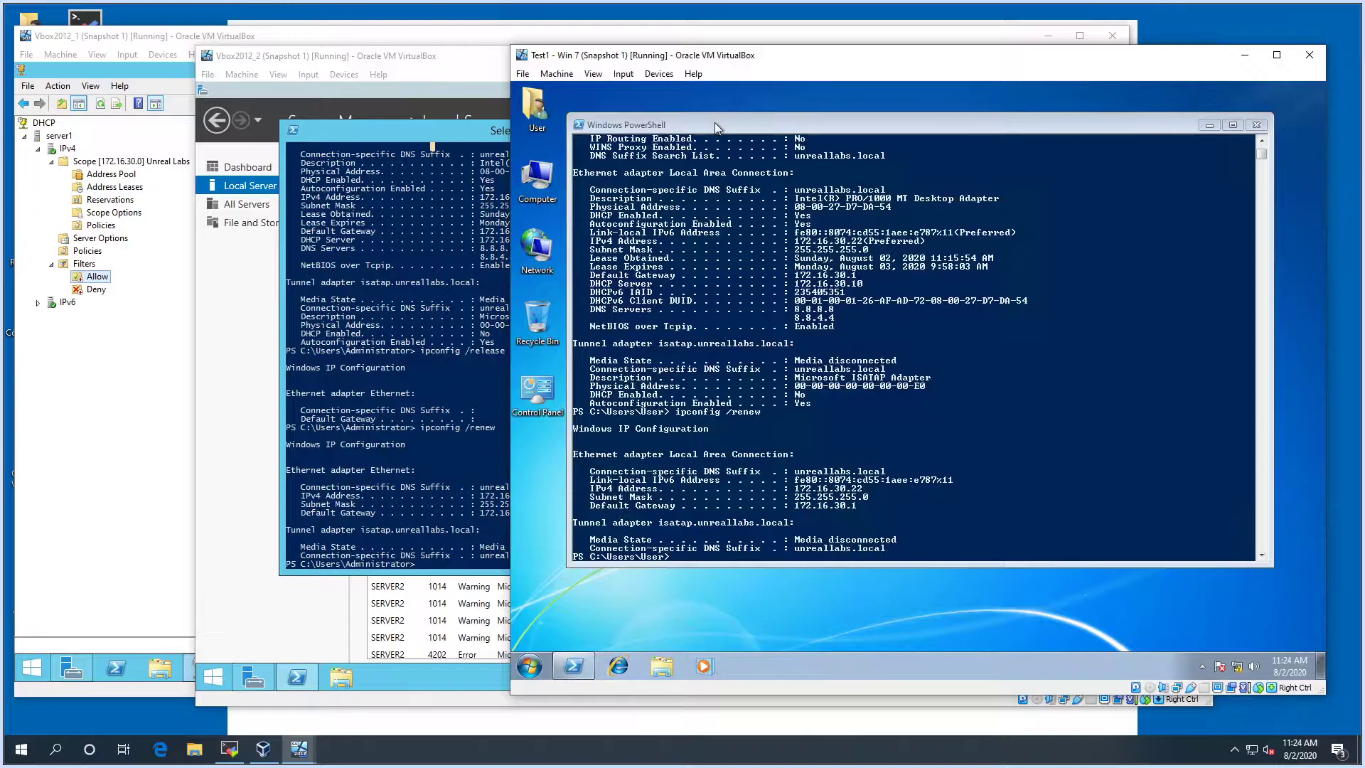
drag(714, 122, 724, 118)
drag(729, 57, 745, 52)
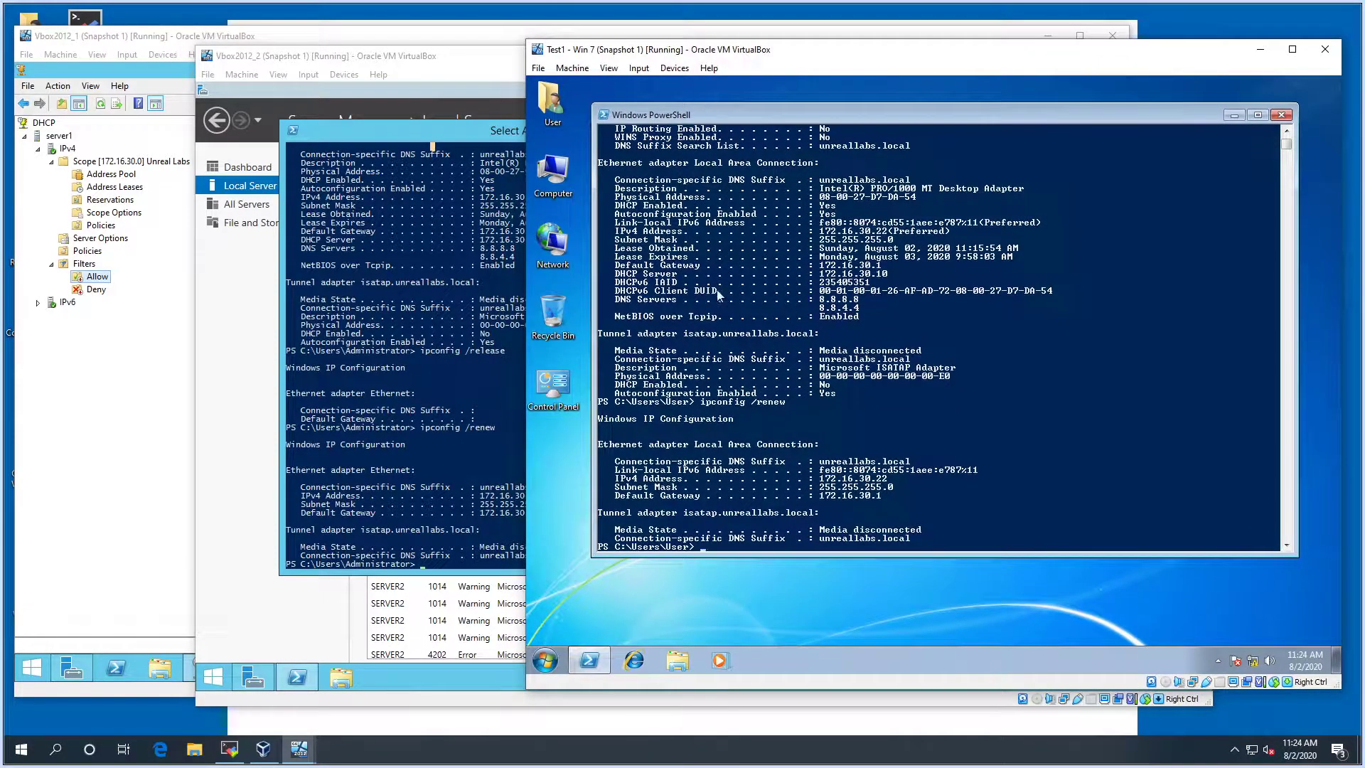
Step: Examine the DHCP address leases on Vbox2012_1 for the Test1 and Server2 clients
click(122, 339)
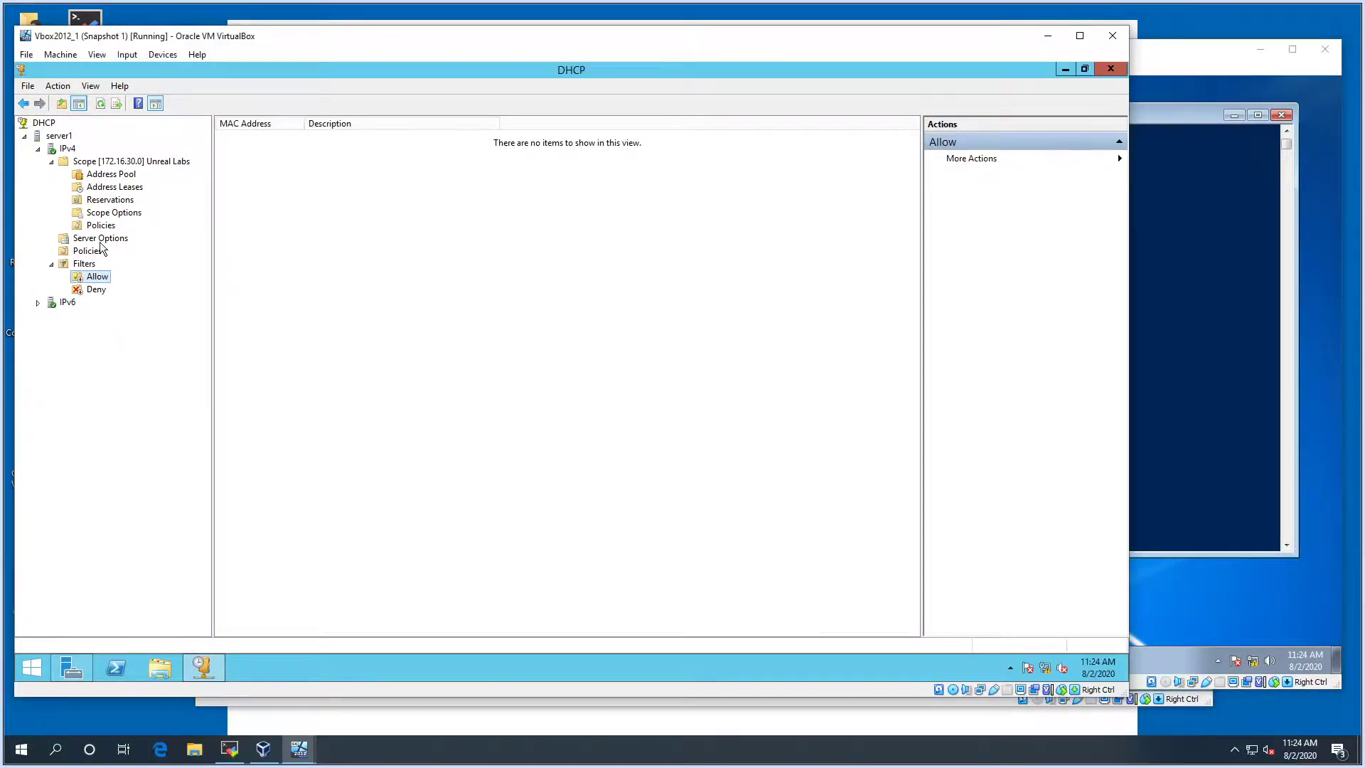
click(110, 189)
click(257, 164)
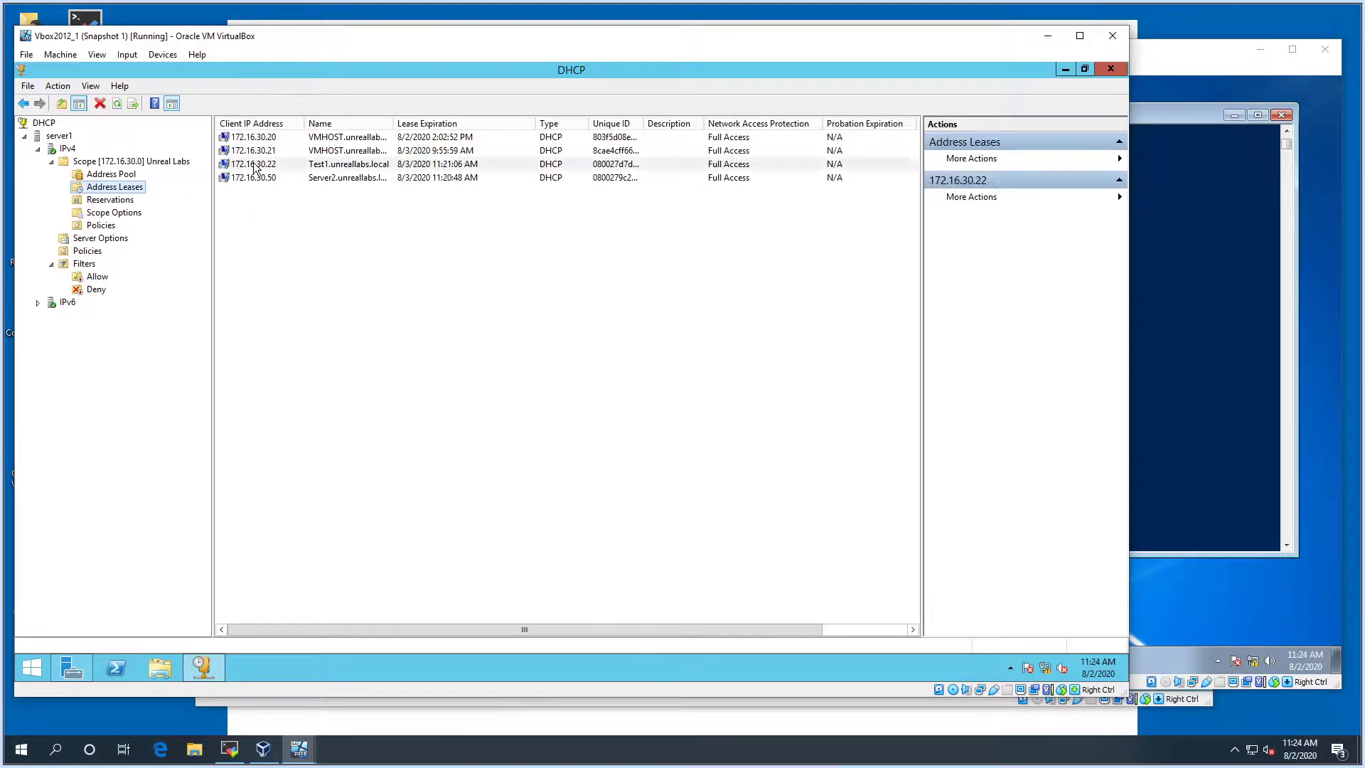
click(1237, 266)
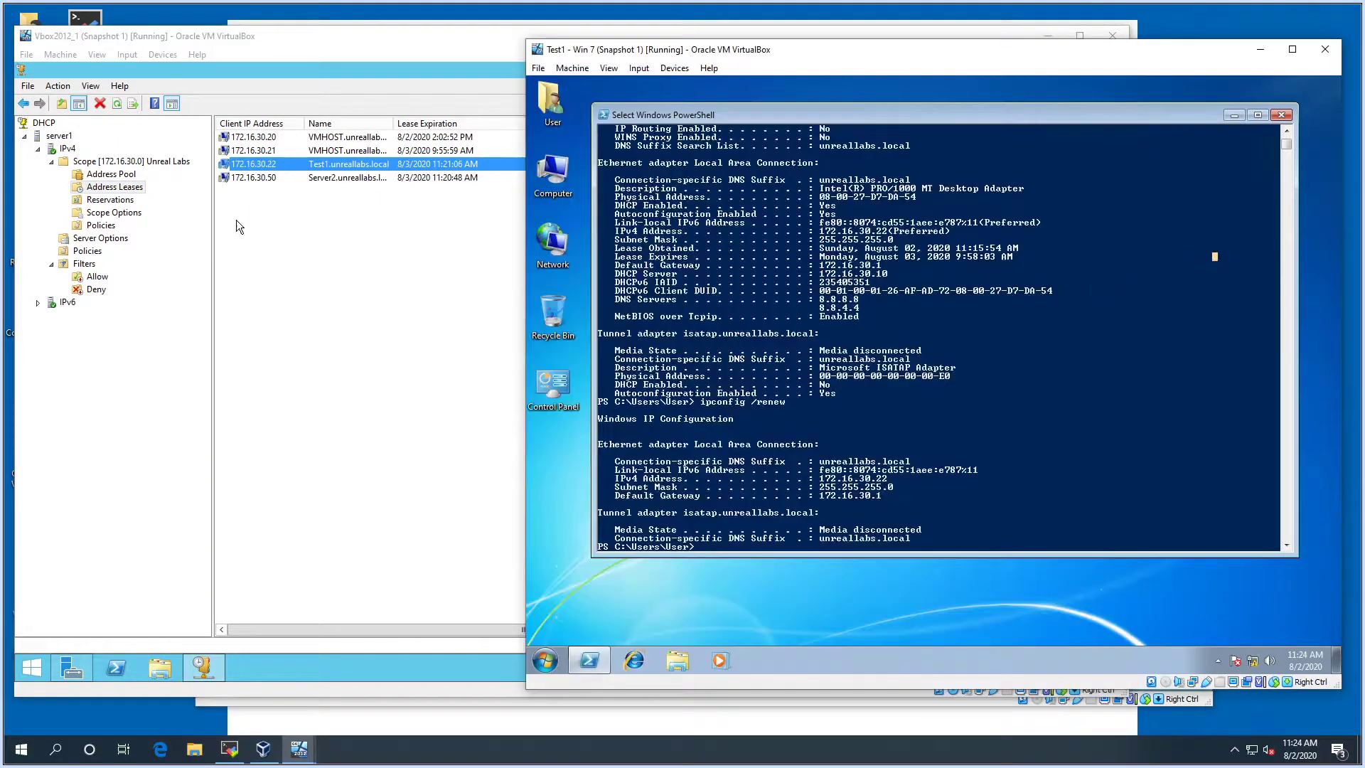
click(259, 232)
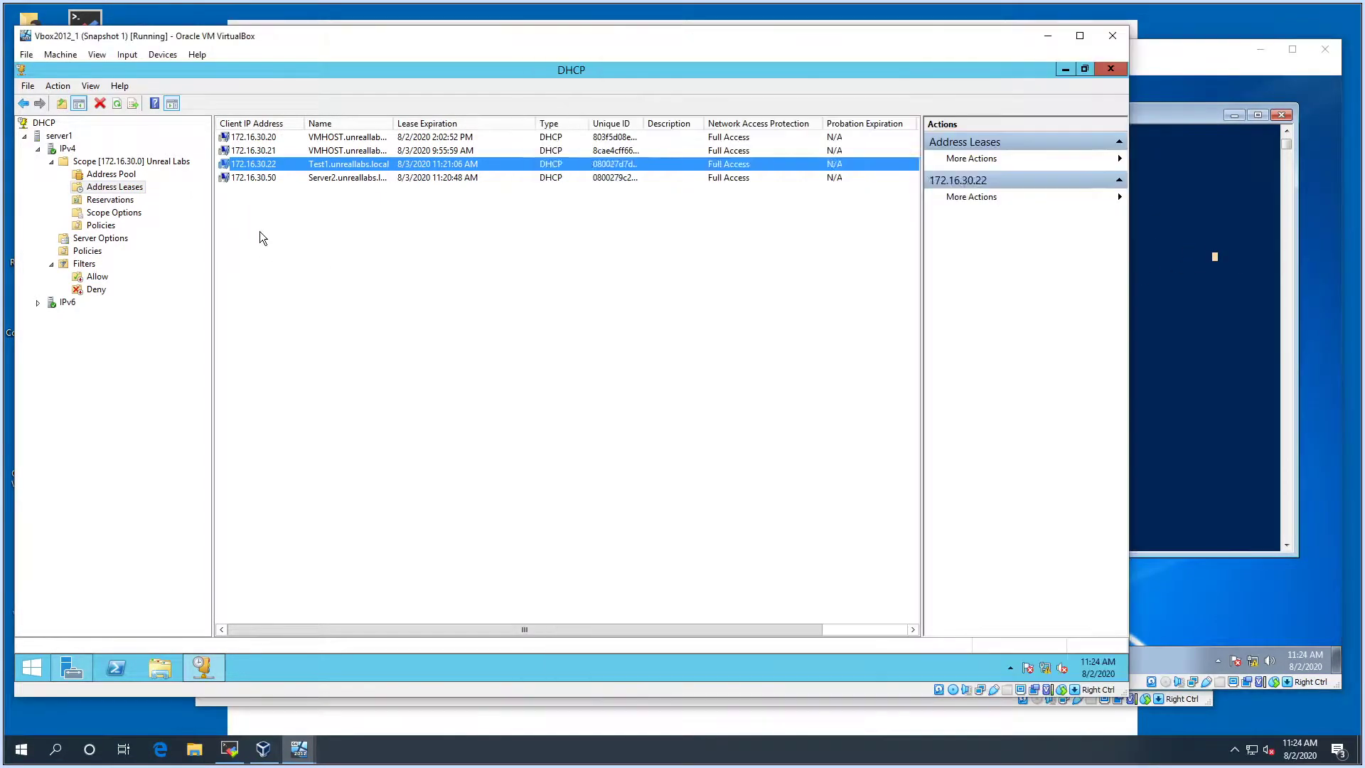
click(340, 178)
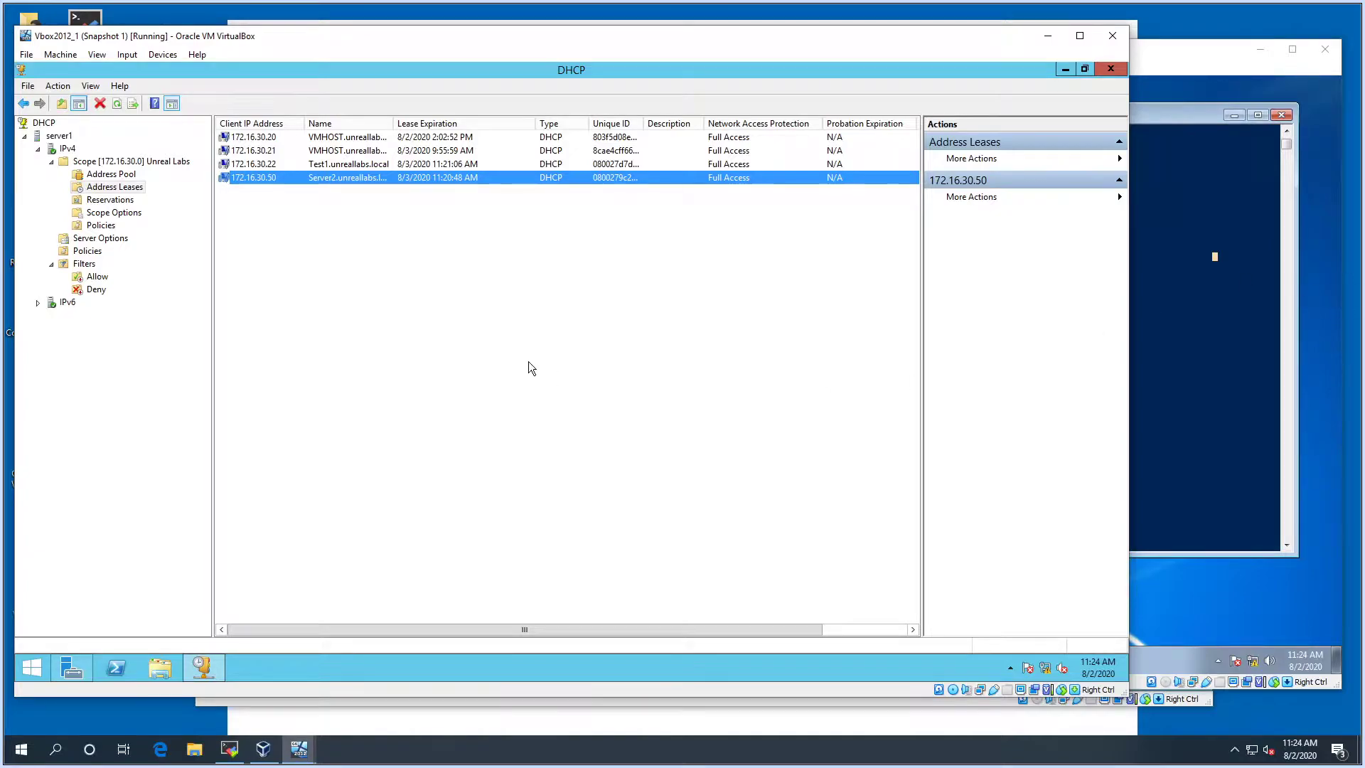
Step: Examine the Allow and Deny filter lists, widening the MAC Address column in each
click(89, 278)
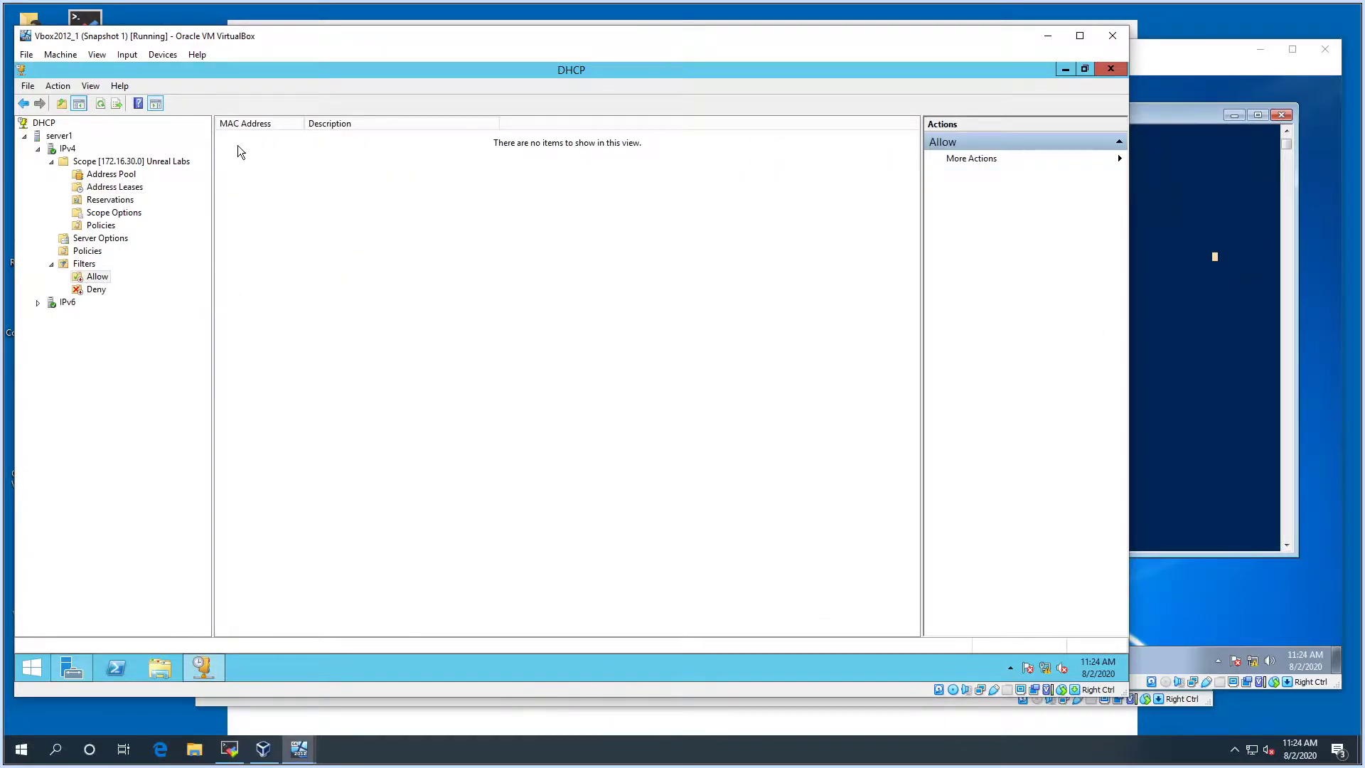
drag(303, 126, 336, 126)
click(95, 290)
drag(305, 123, 354, 123)
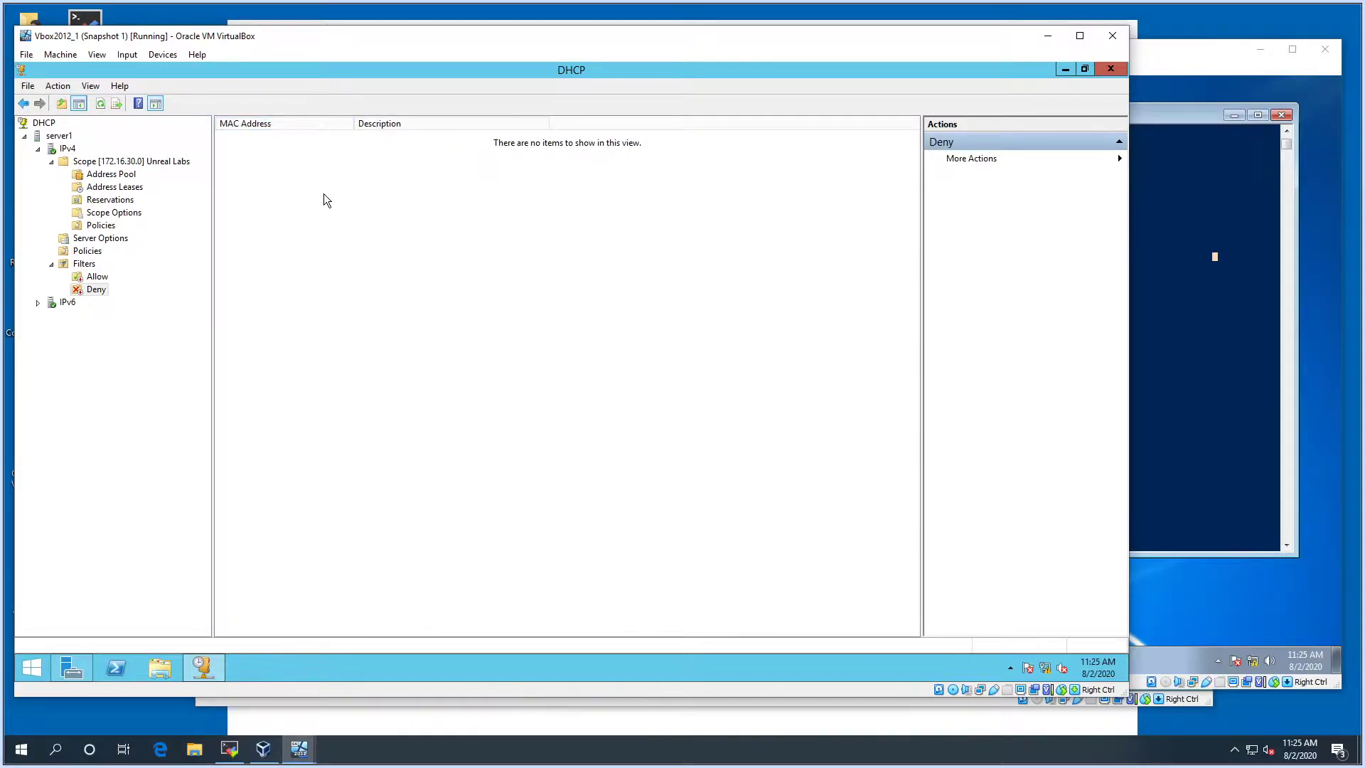
click(93, 277)
click(94, 288)
click(96, 279)
click(97, 289)
click(92, 278)
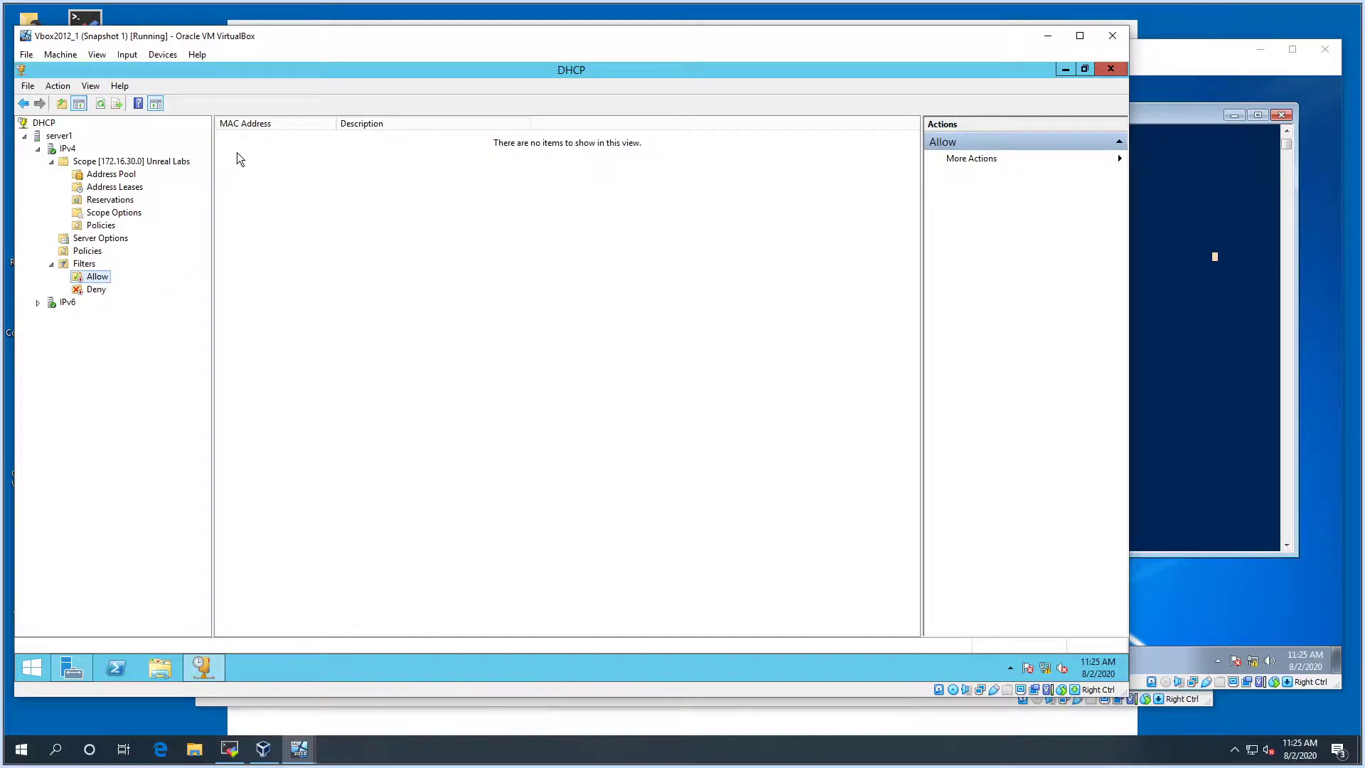
click(92, 291)
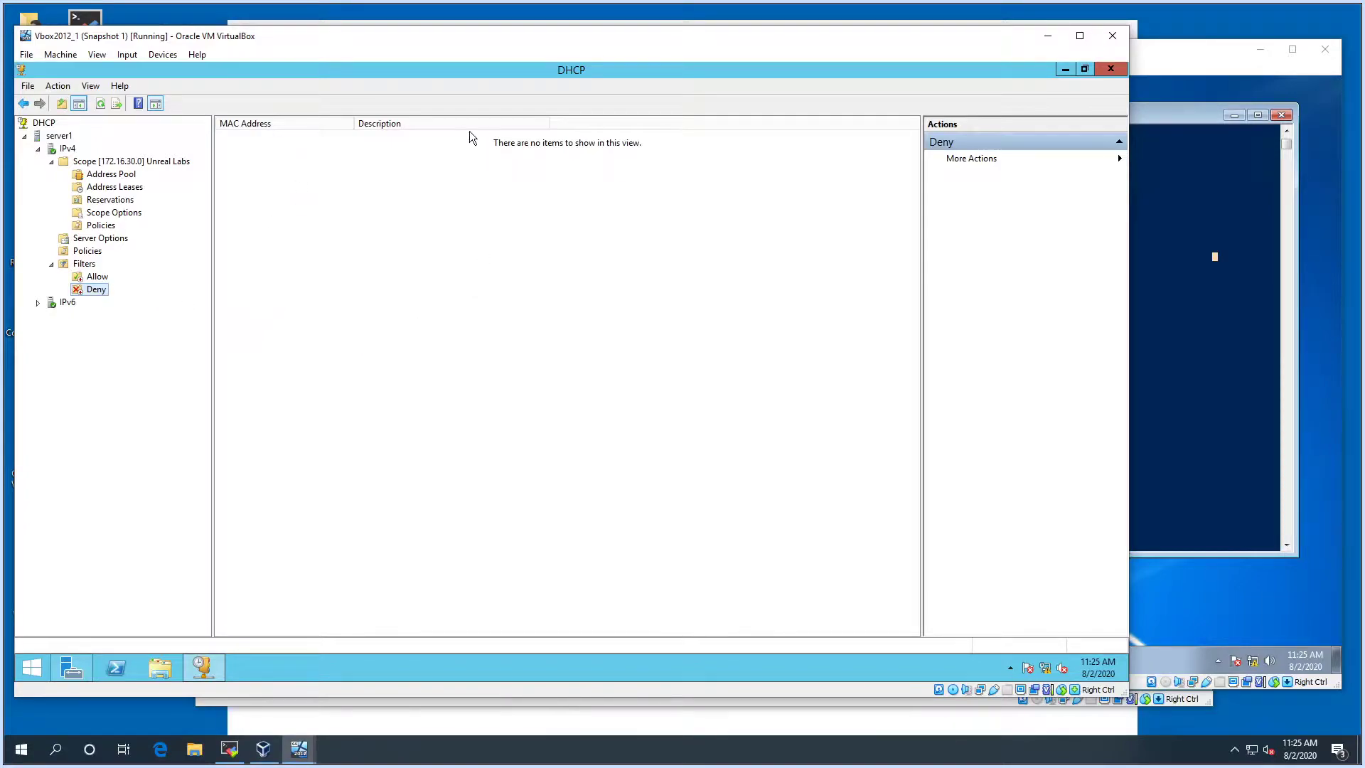
Step: Export the address leases list to the Desktop as a tab-delimited text file named dhcp
drag(437, 45, 450, 41)
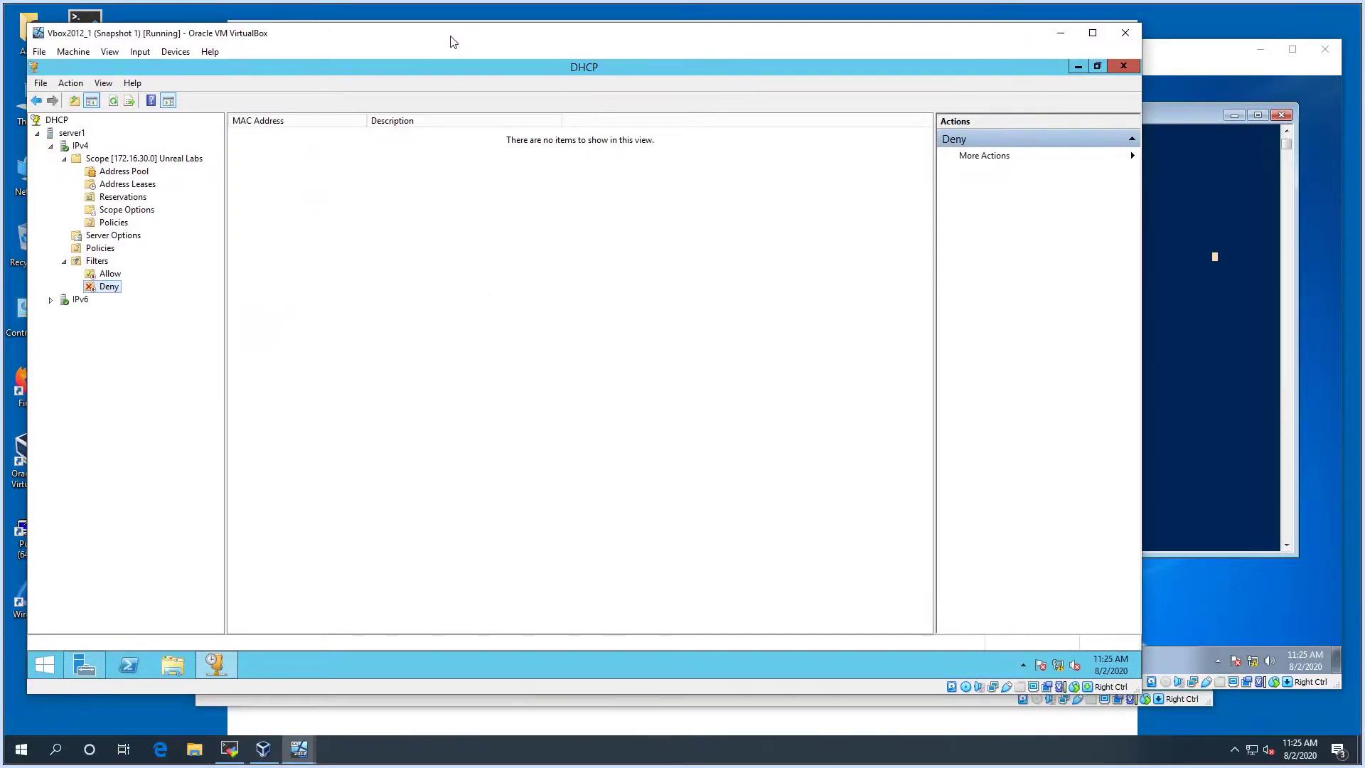
click(129, 185)
right_click(139, 184)
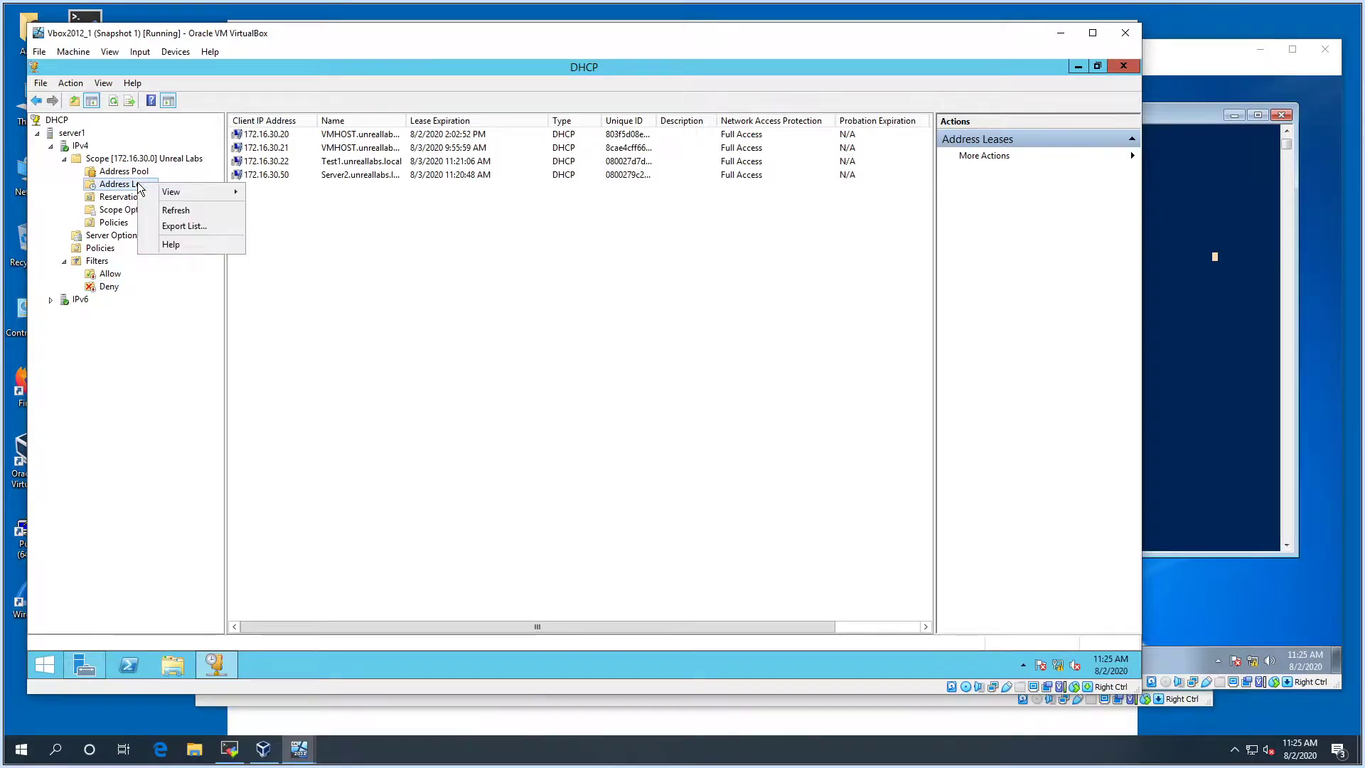
click(179, 226)
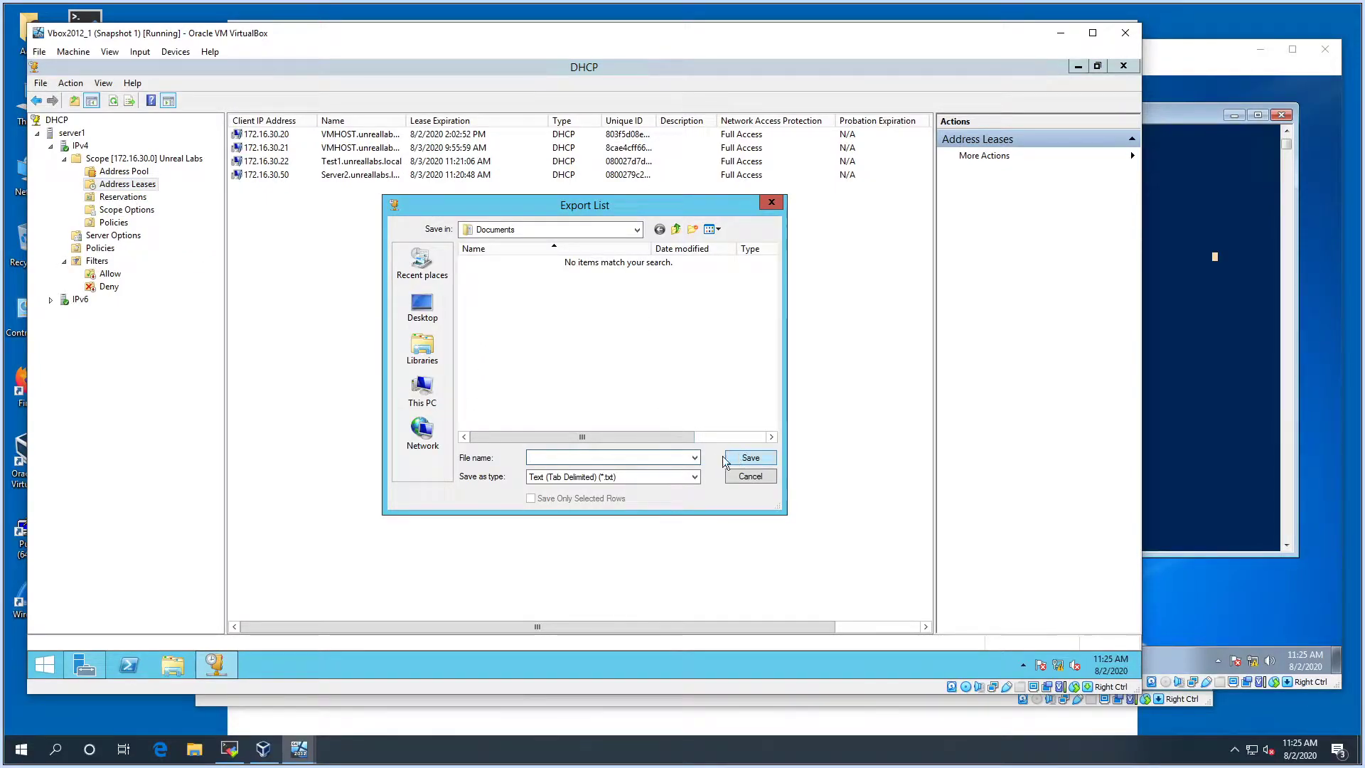
click(433, 310)
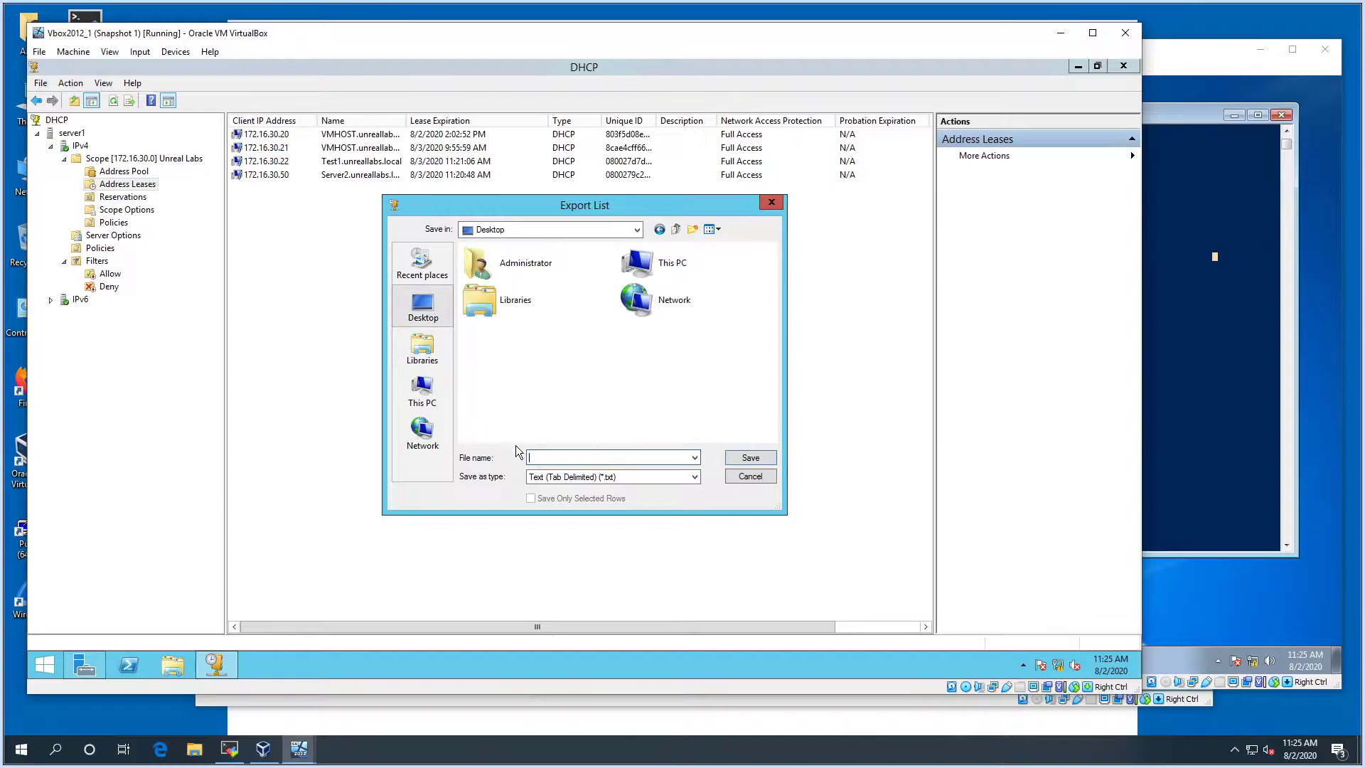
text(dhcp)
key(Return)
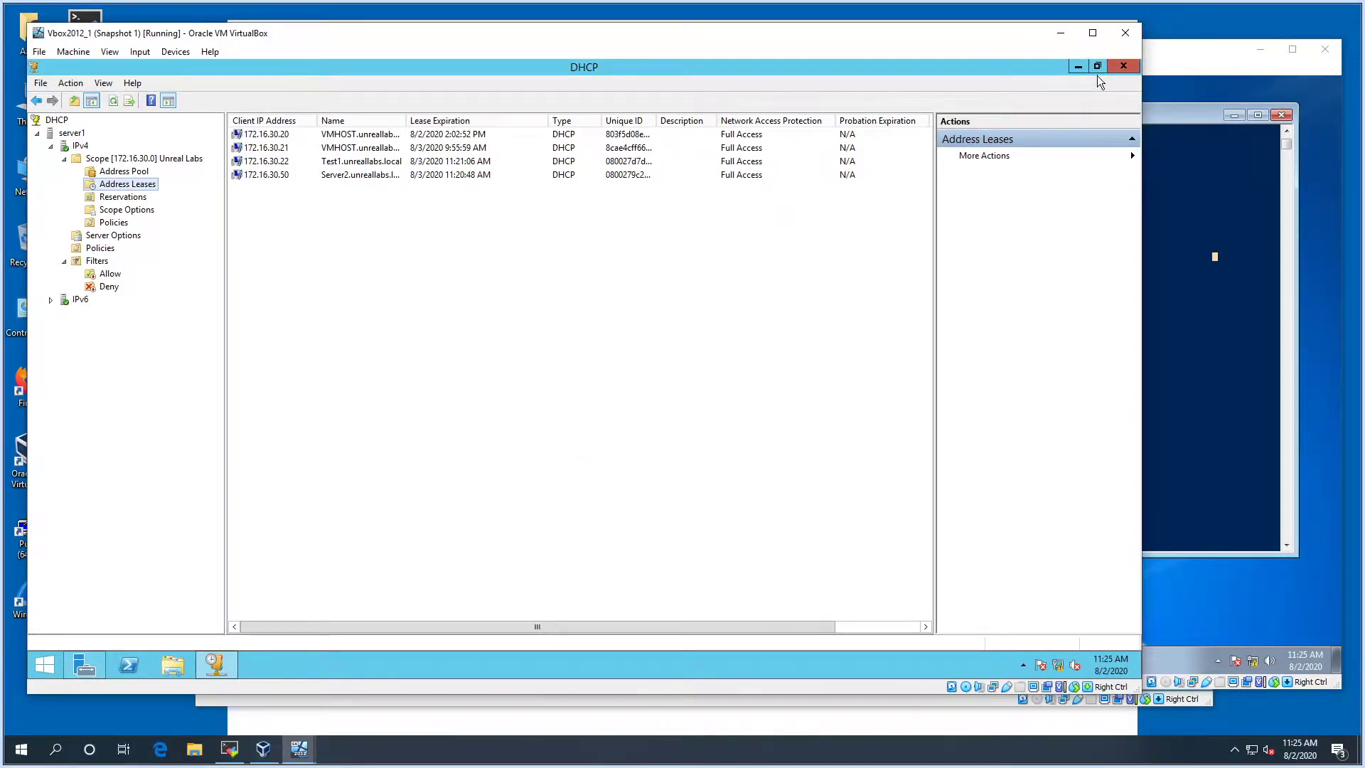
Step: Open the exported dhcp file from the server's desktop in Notepad and enlarge its window to fit the lease columns
click(1078, 66)
right_click(50, 157)
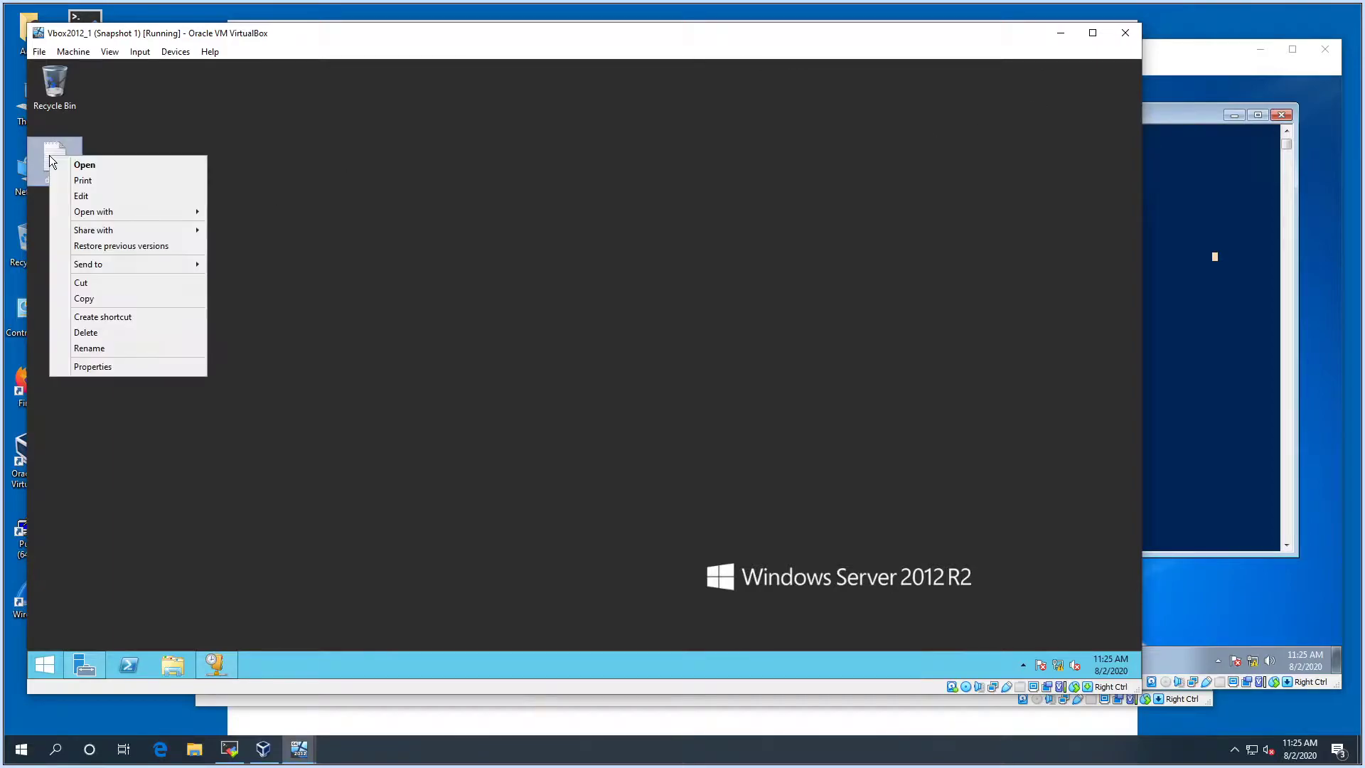
click(110, 197)
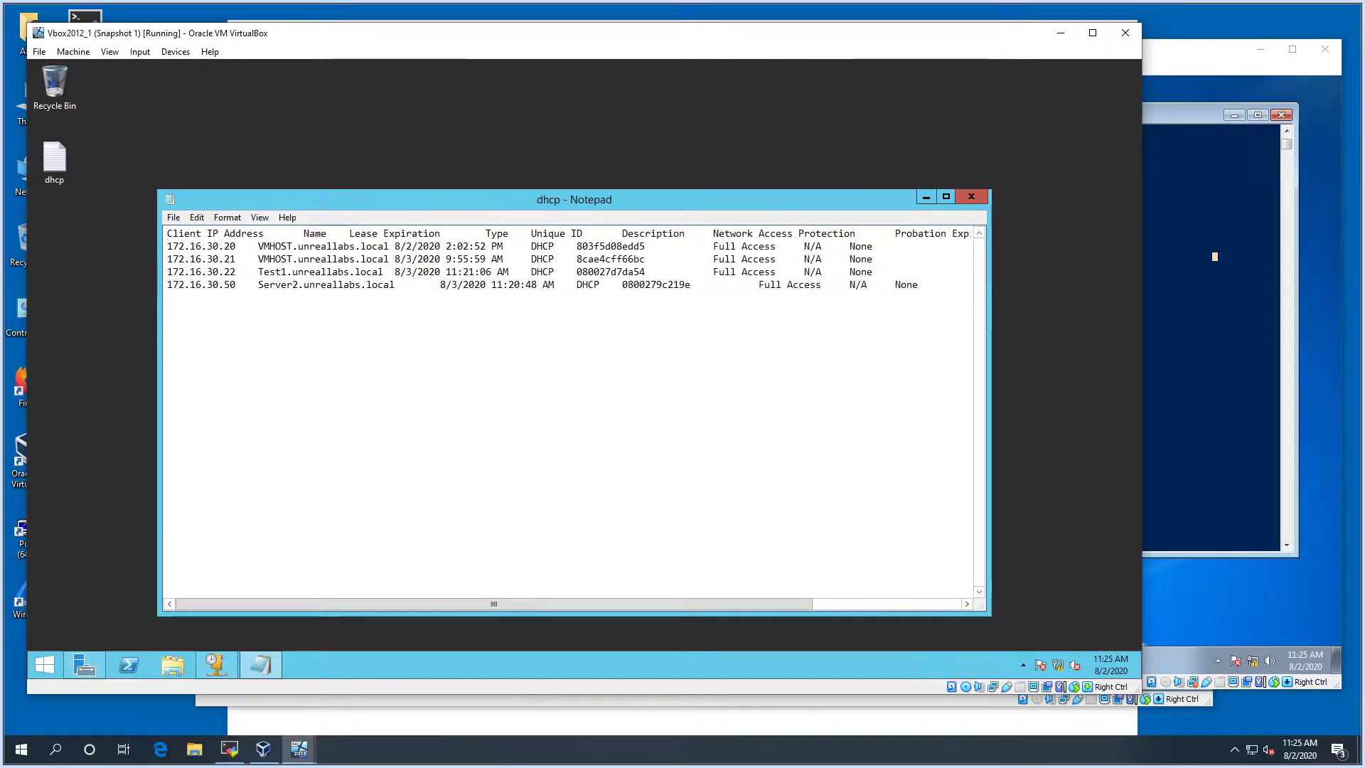
drag(455, 200, 394, 126)
drag(926, 538, 1090, 598)
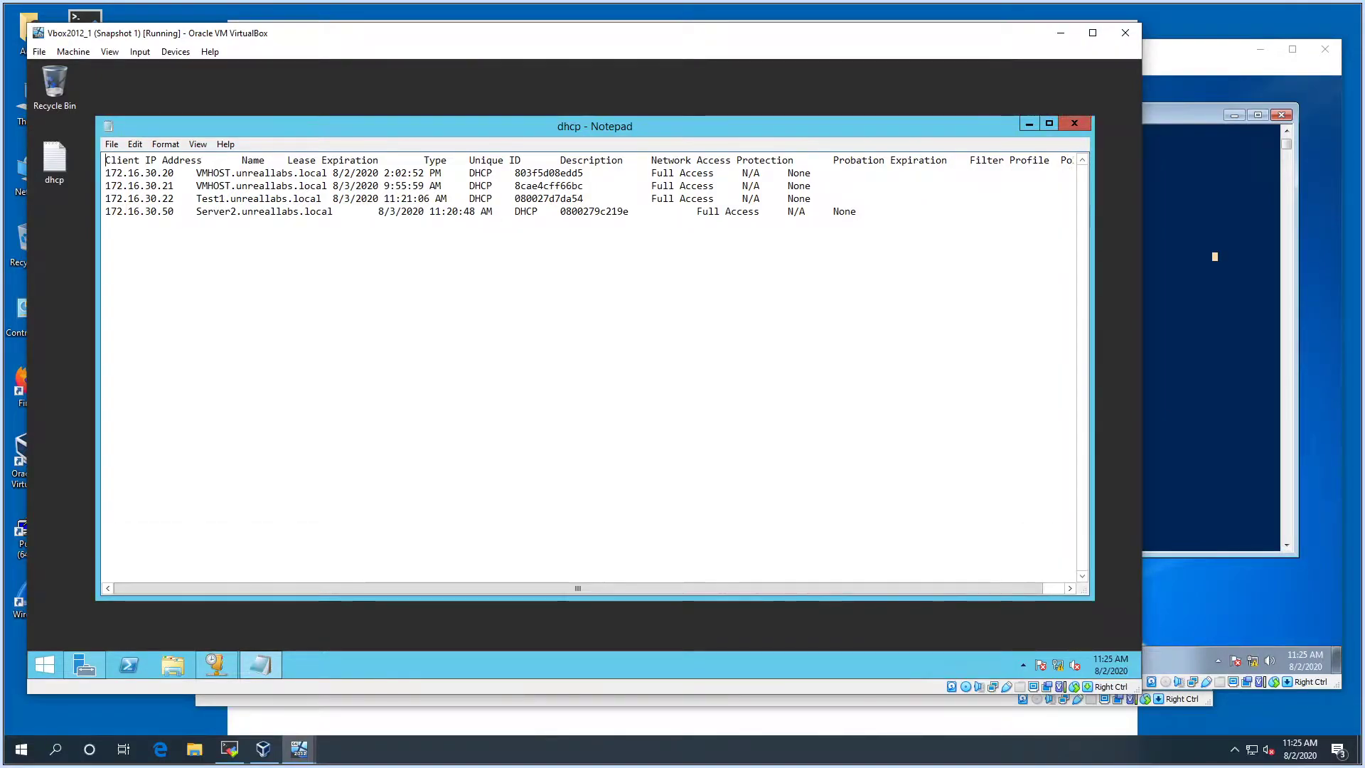
Step: Copy Test1's unique ID, 080027d7da54, from the exported lease list
drag(560, 211, 627, 211)
click(601, 211)
drag(469, 39, 465, 39)
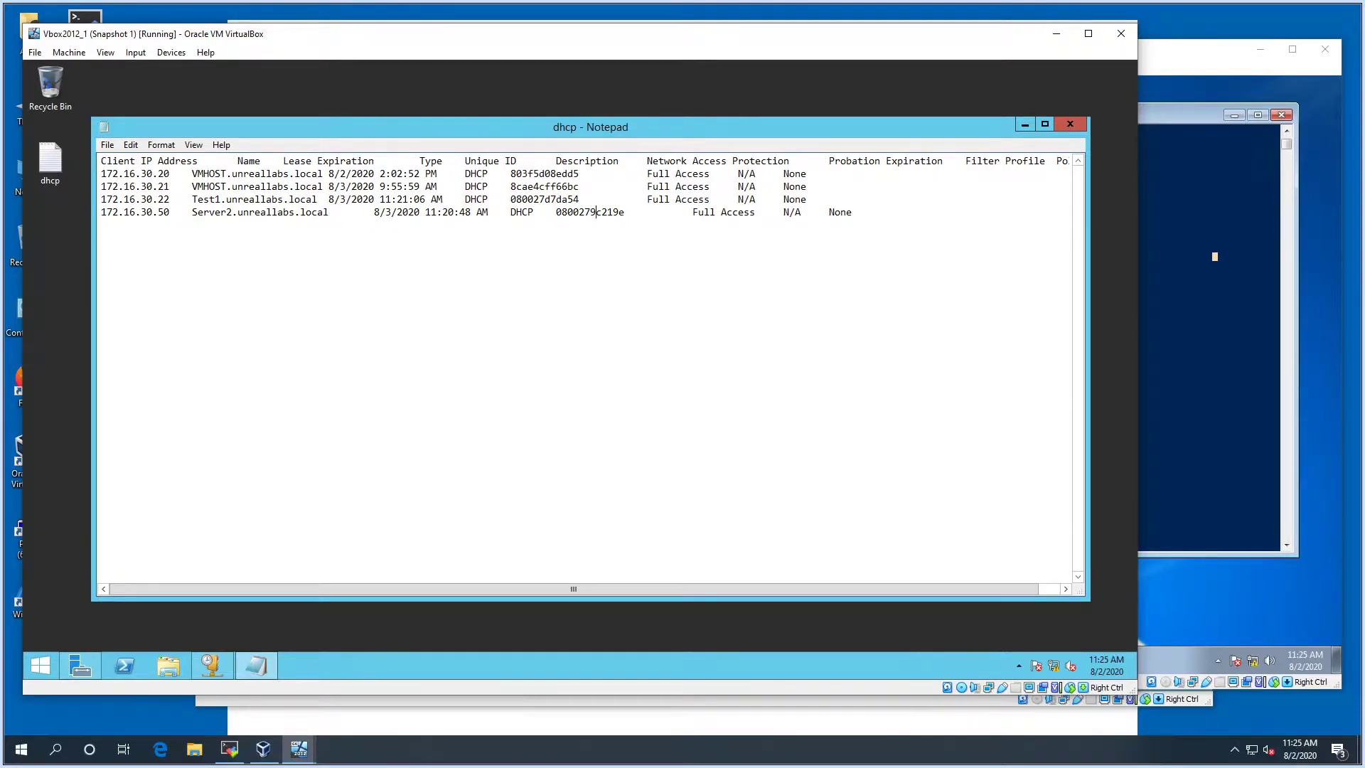
drag(511, 200, 576, 201)
right_click(575, 201)
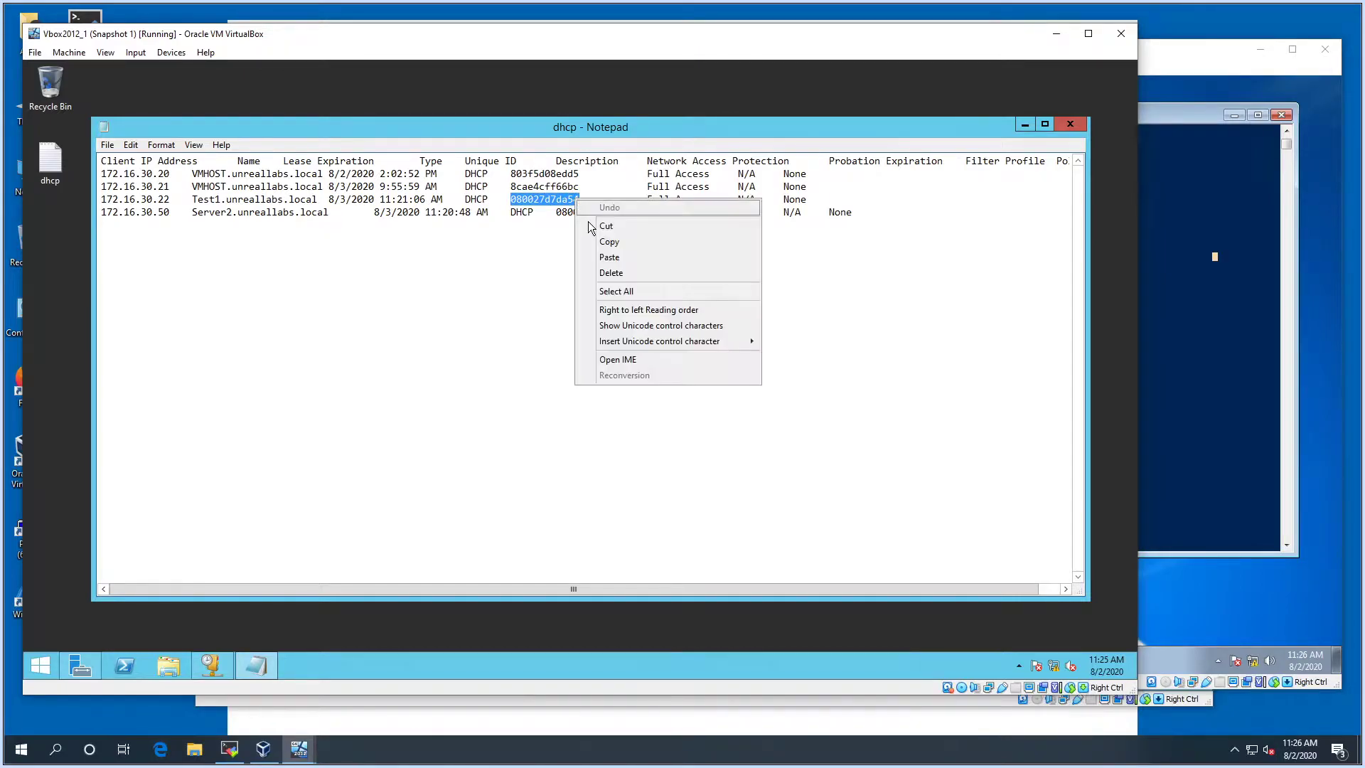
click(601, 245)
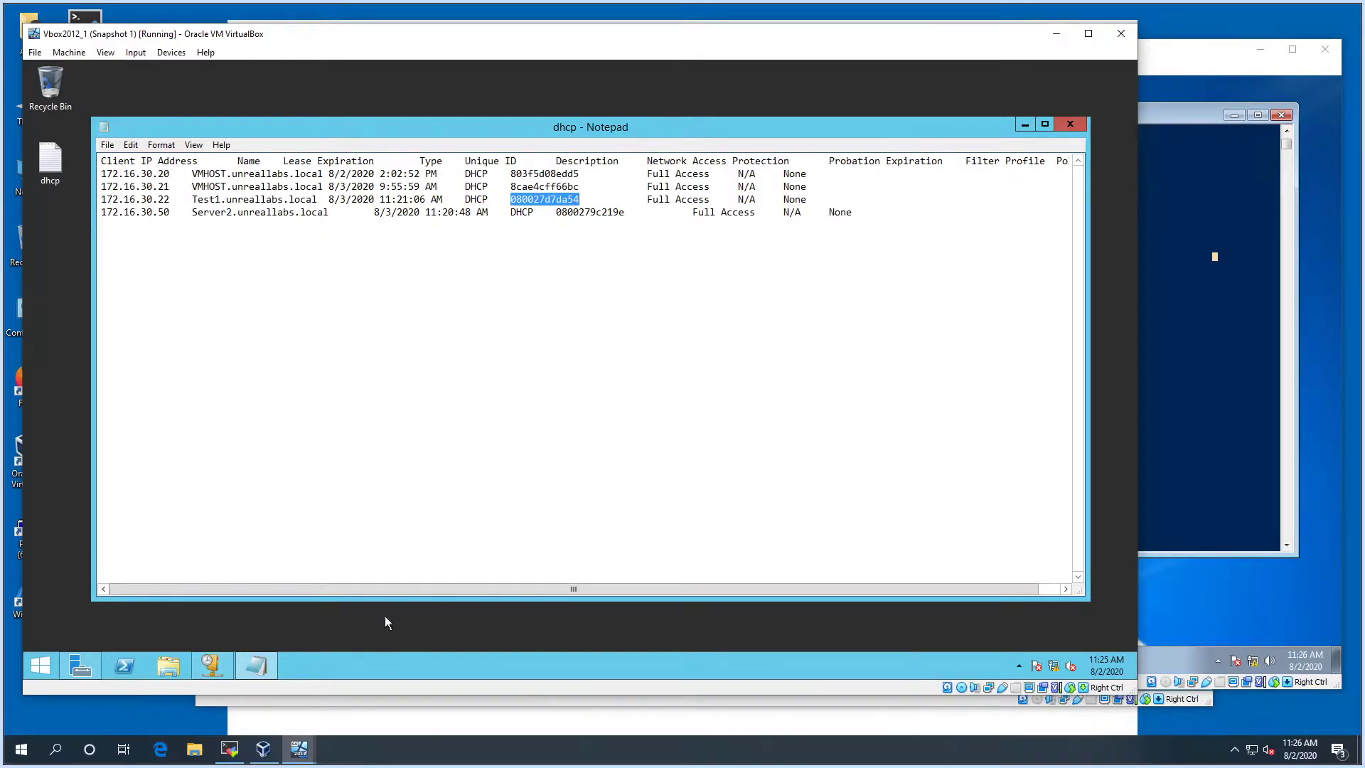
Step: Add an Allow filter in DHCP with the copied MAC address 080027d7da54 and the description Test1
click(223, 660)
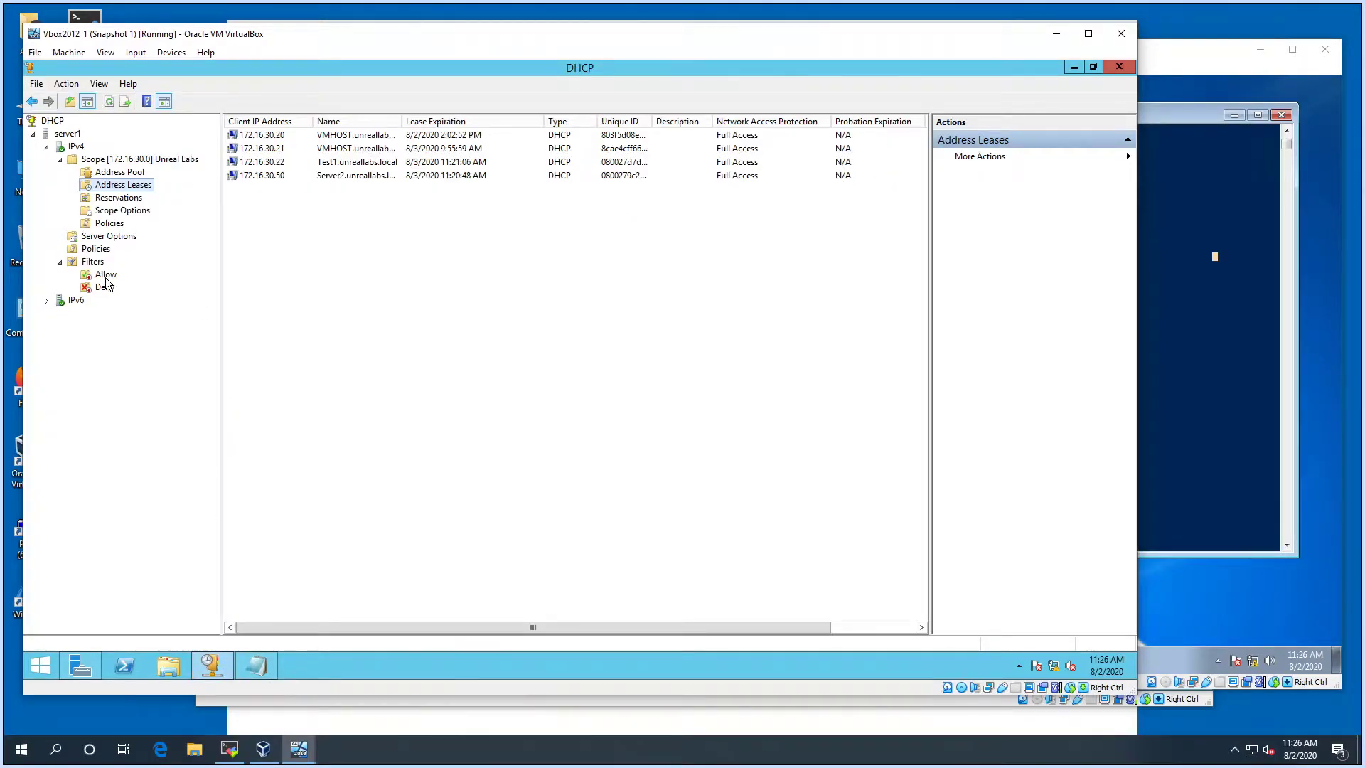
click(95, 279)
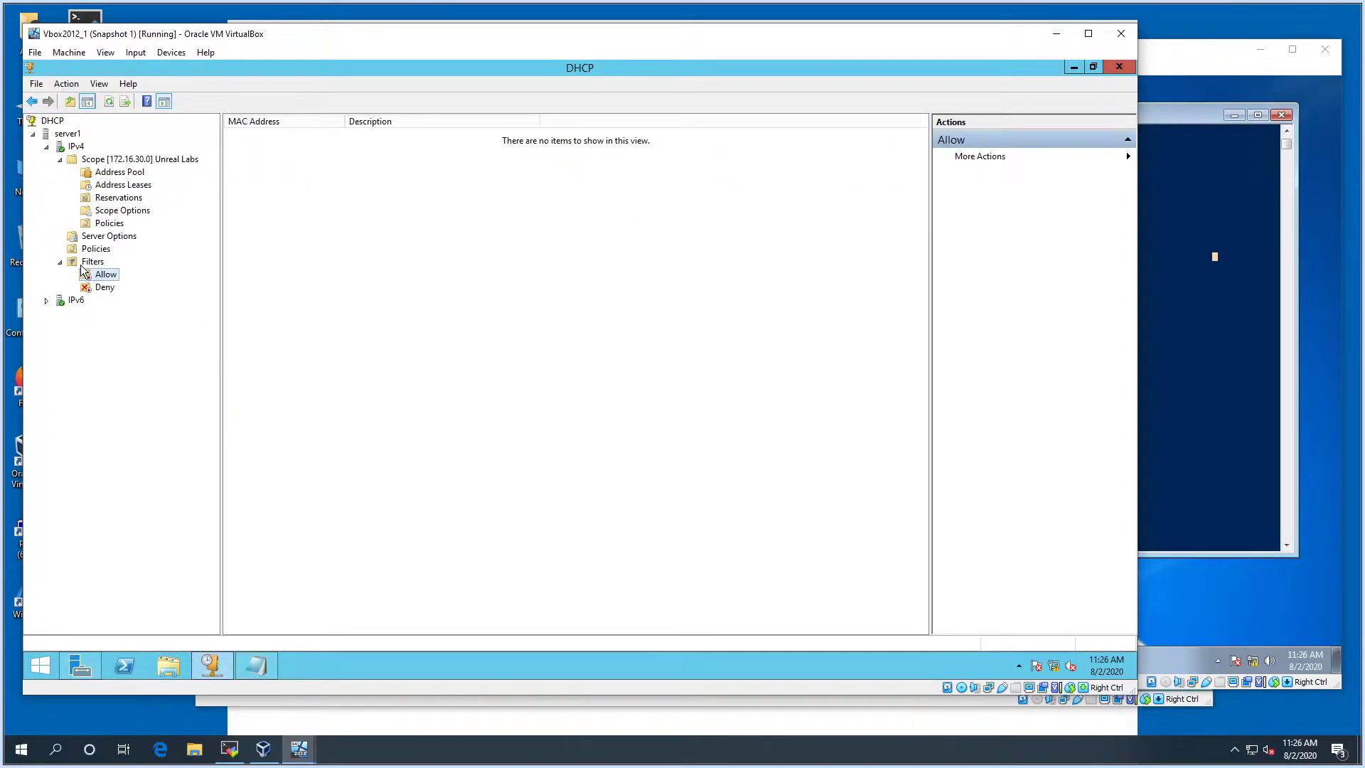
right_click(310, 221)
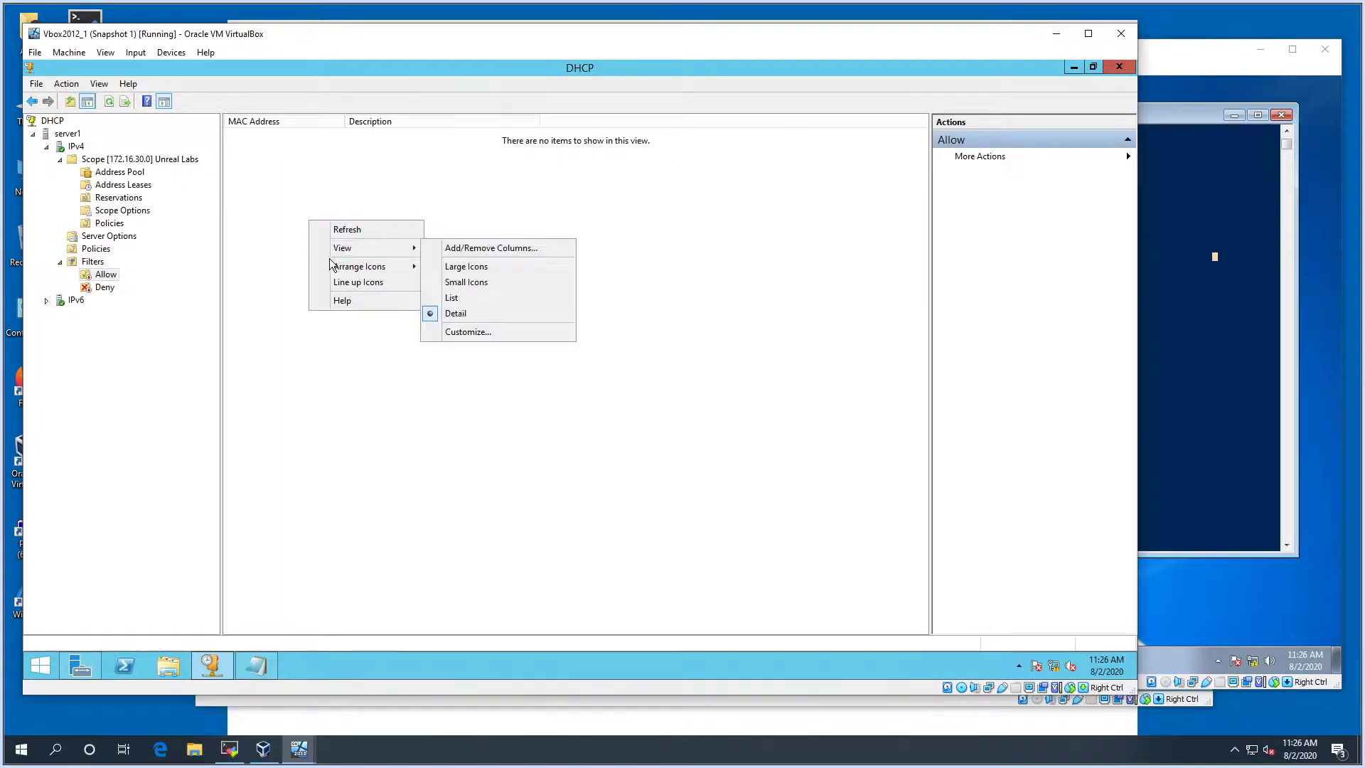
right_click(105, 278)
click(131, 287)
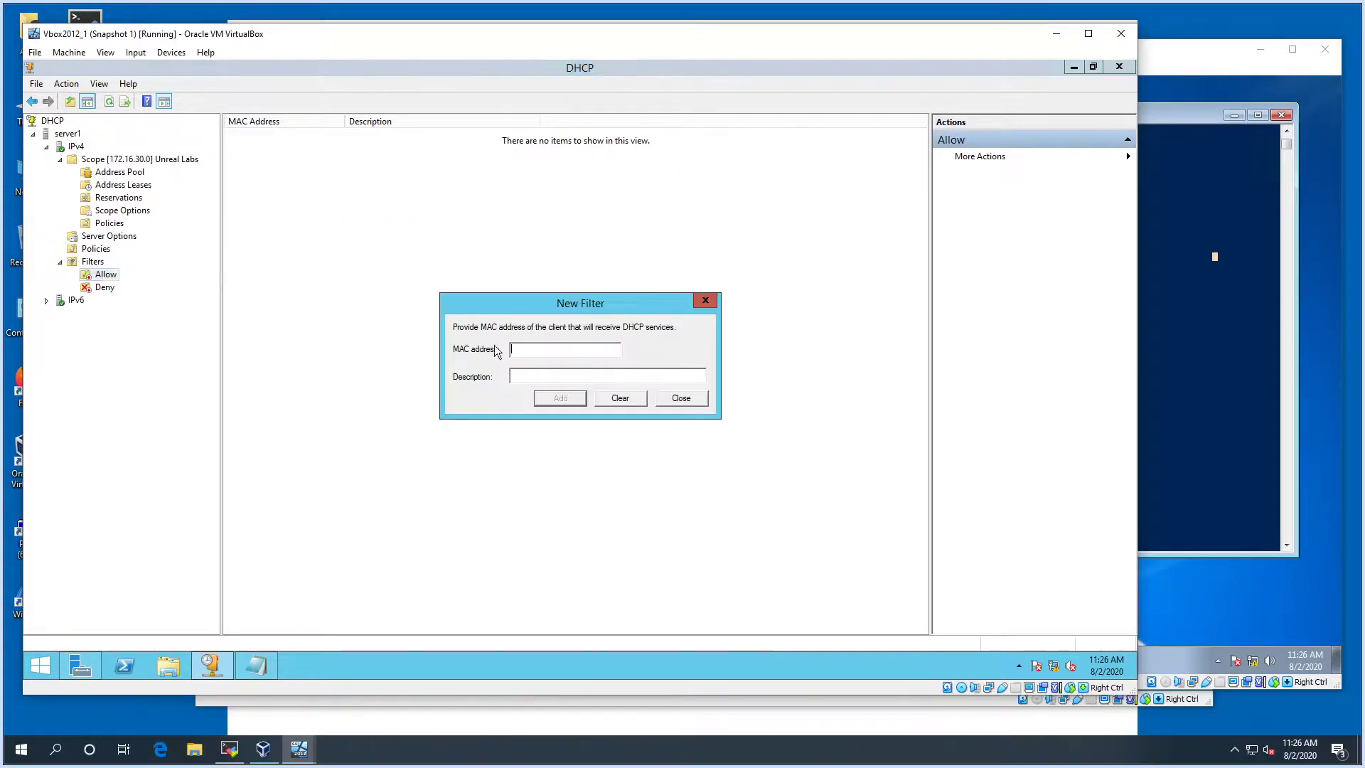
key(ctrl+v)
text(Tes)
click(550, 398)
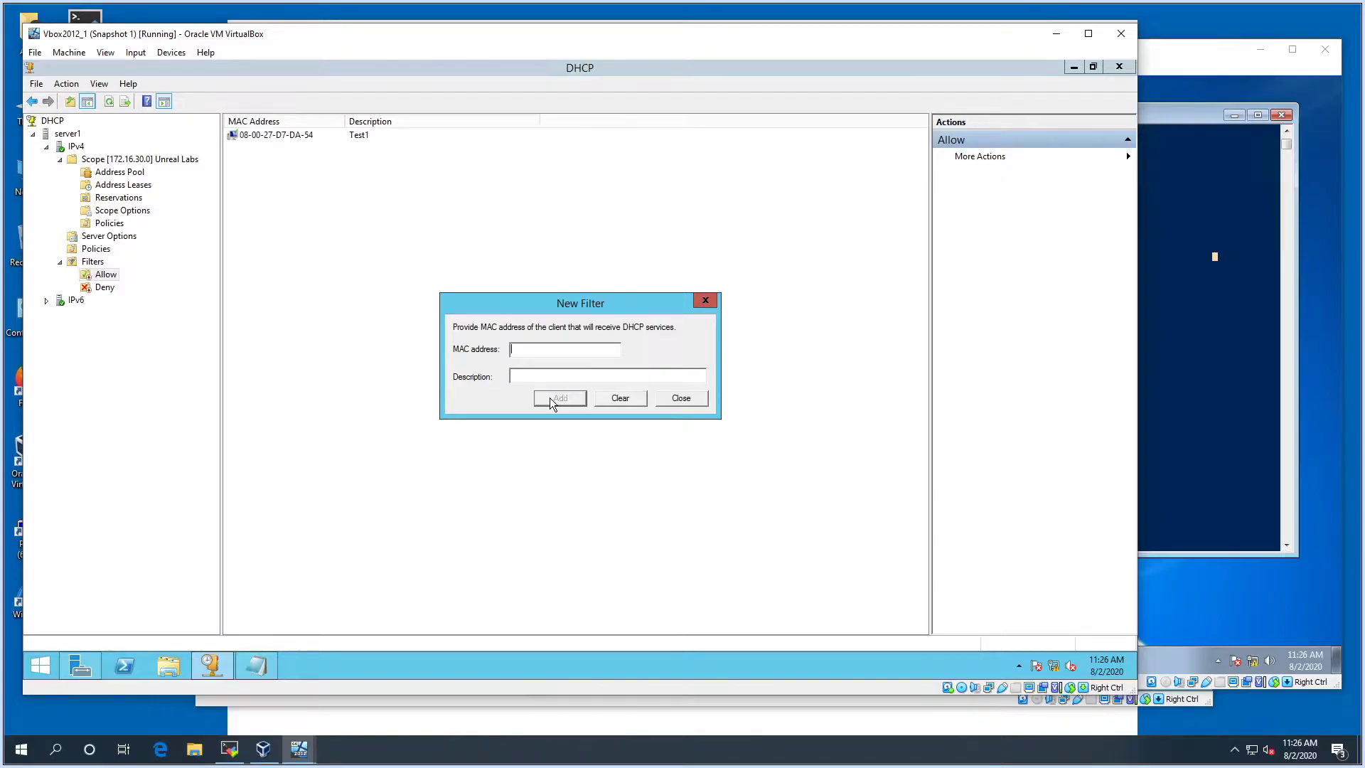
click(676, 399)
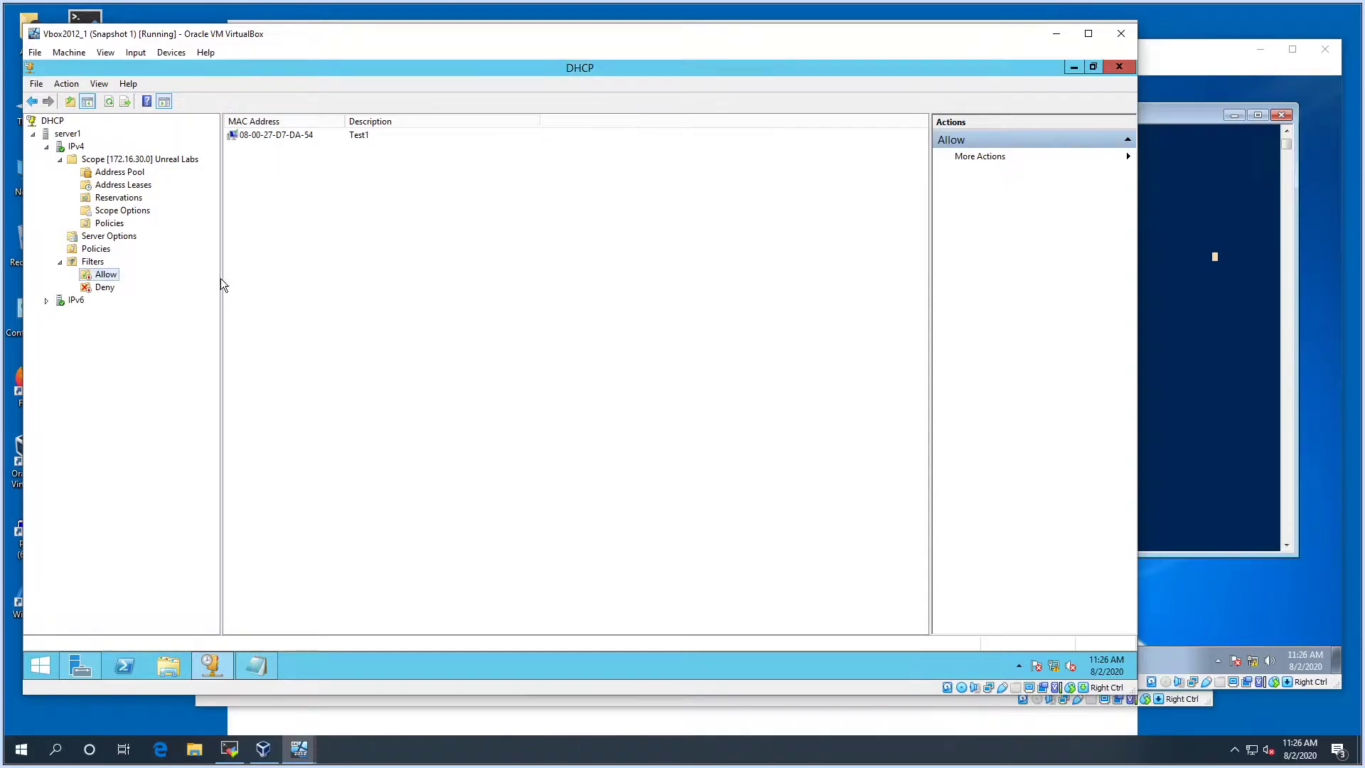
Step: Review the Add to Filter options for the 172.16.30.22 lease and the contents of the Allow, Deny and Address Leases lists
click(123, 185)
right_click(264, 165)
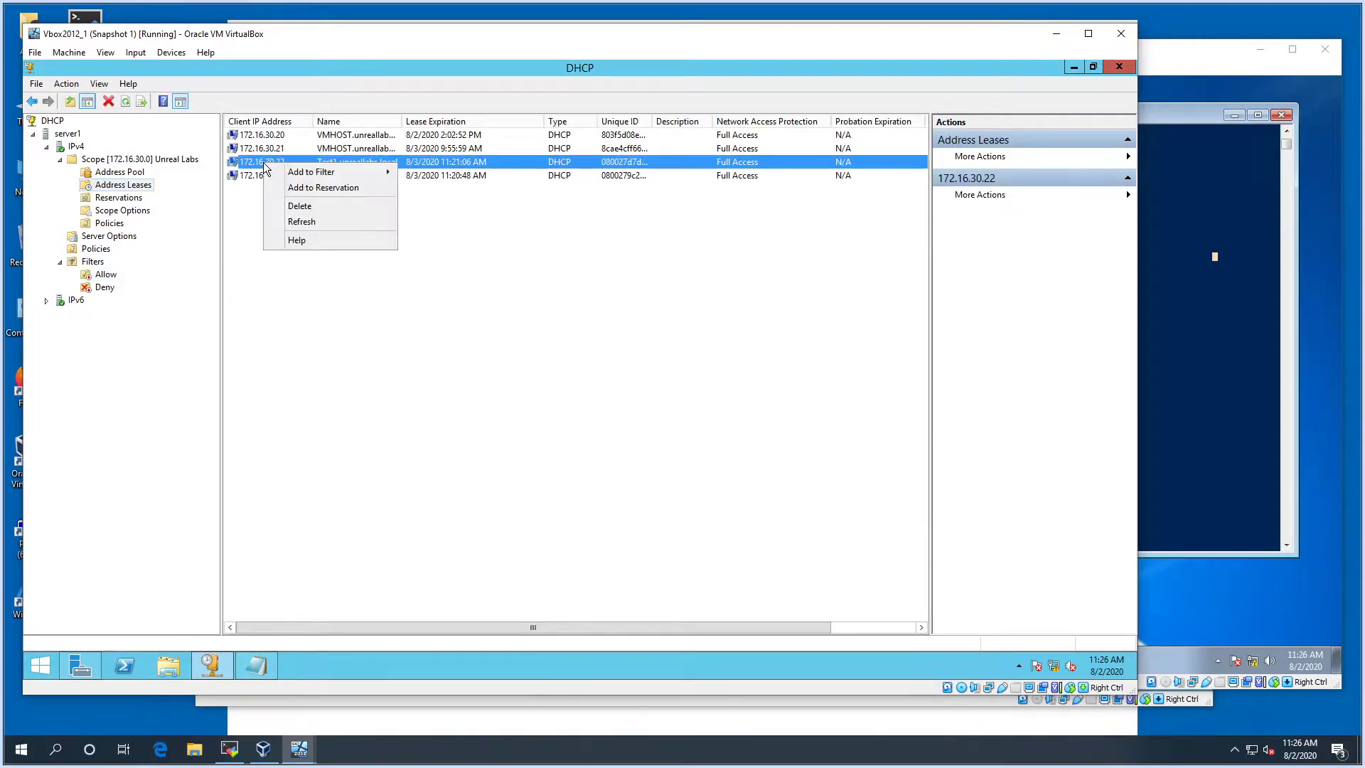
mouse_move(364, 169)
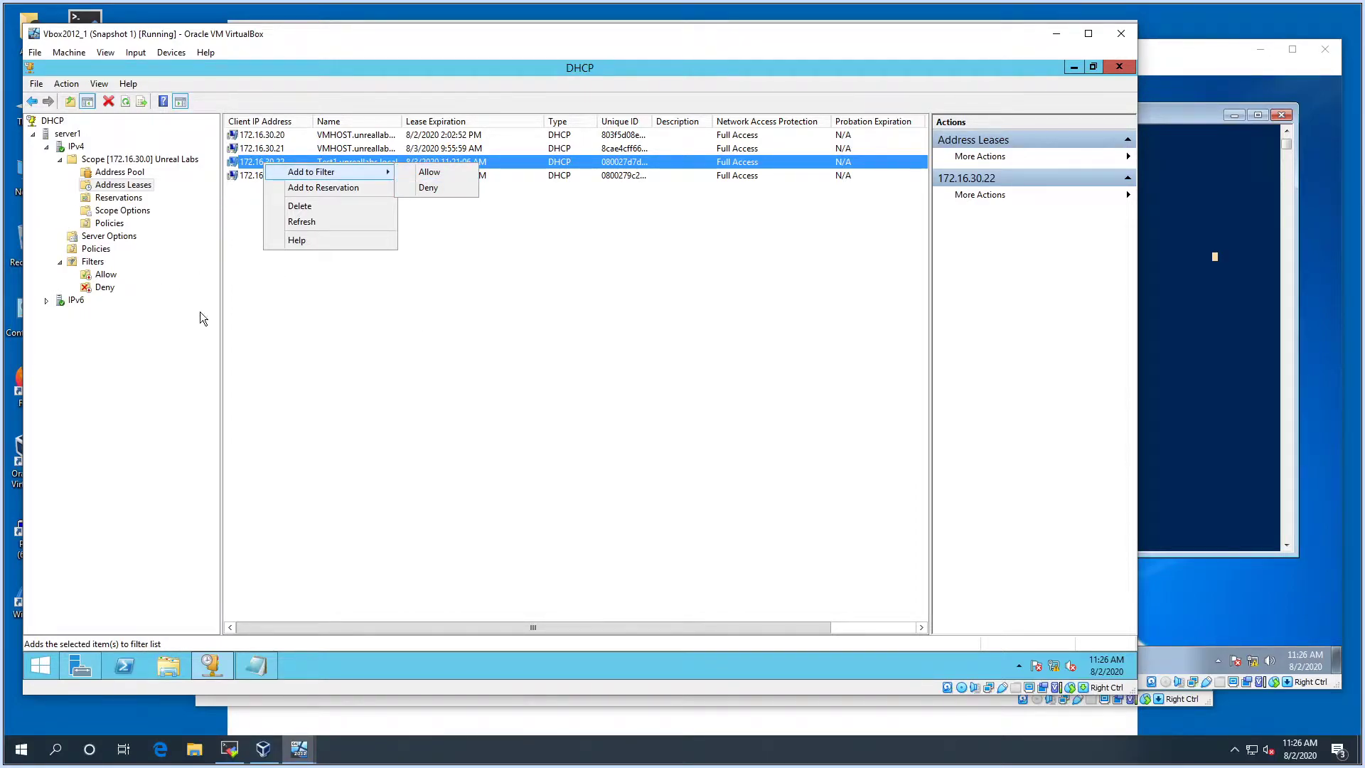
click(387, 338)
click(387, 338)
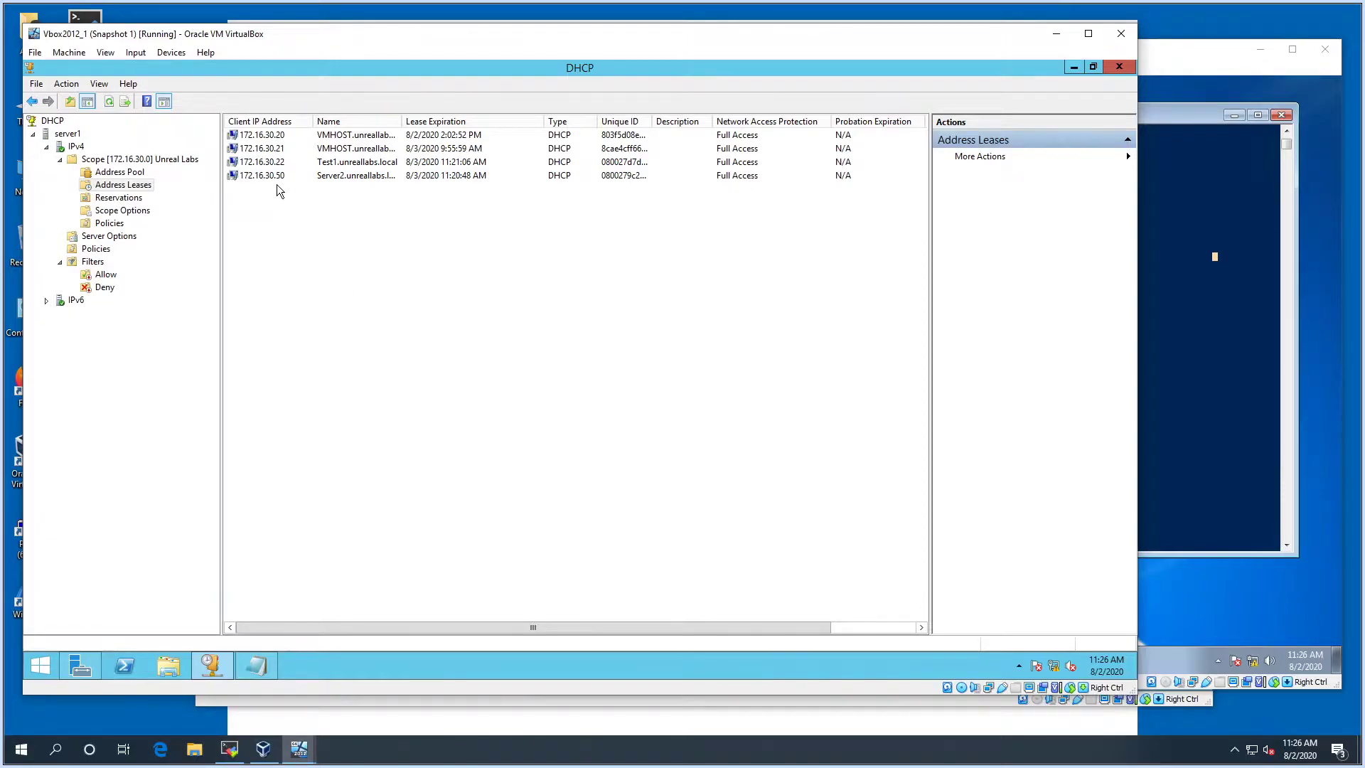
click(106, 275)
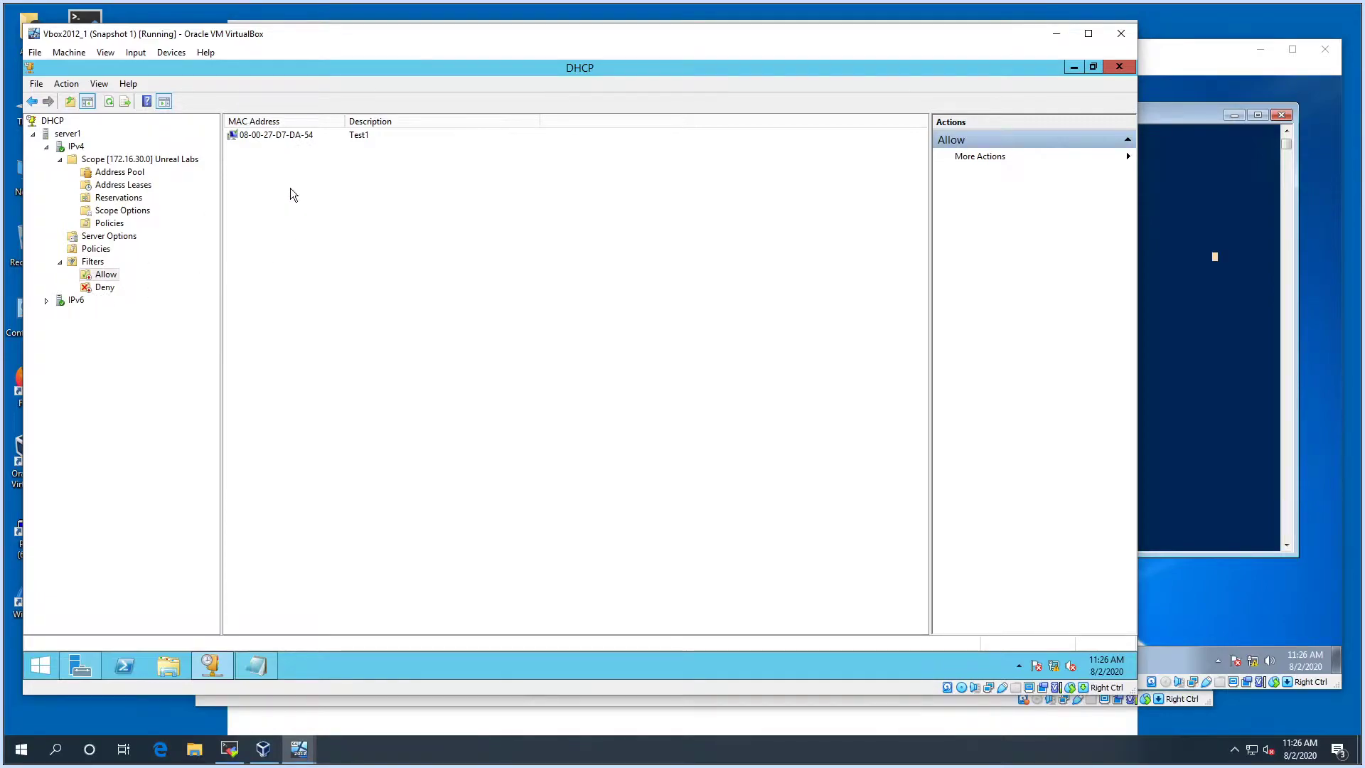
click(104, 288)
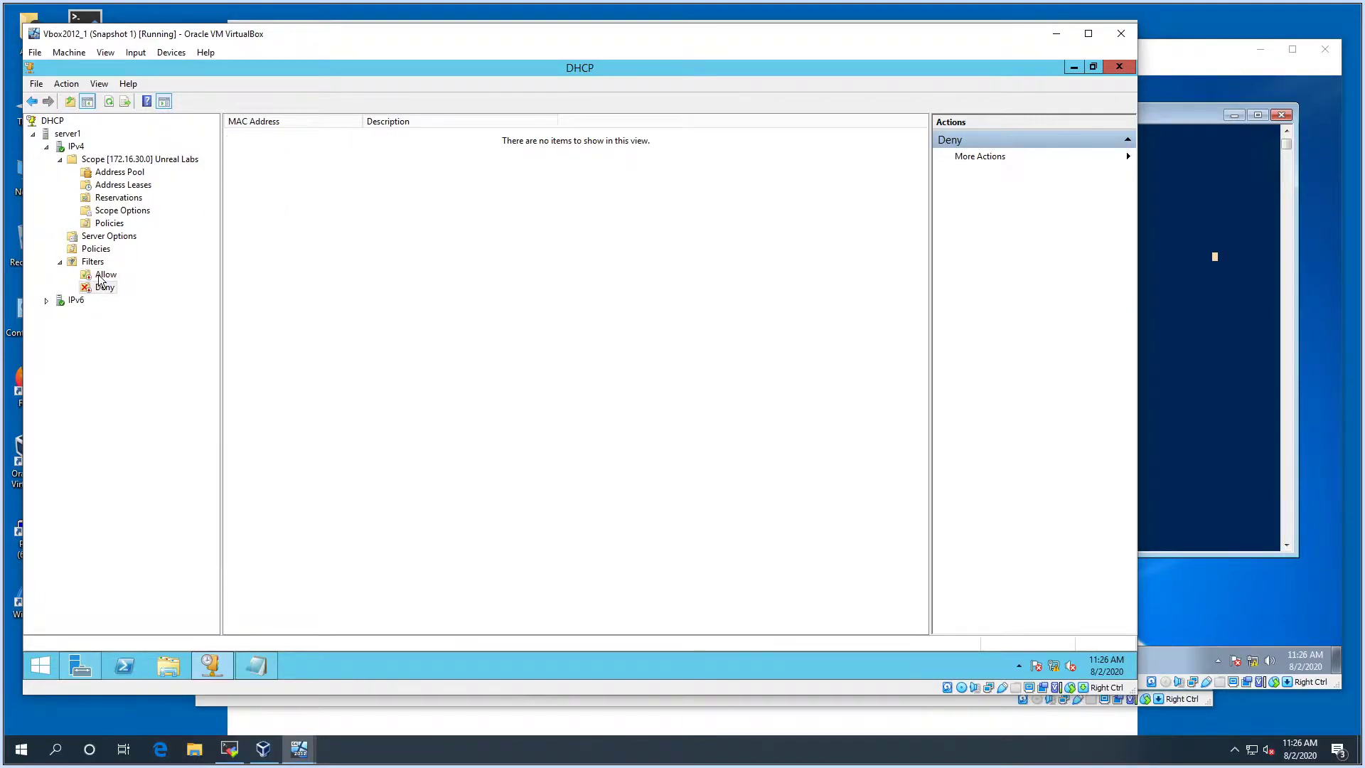
click(101, 276)
click(99, 288)
click(114, 199)
click(114, 186)
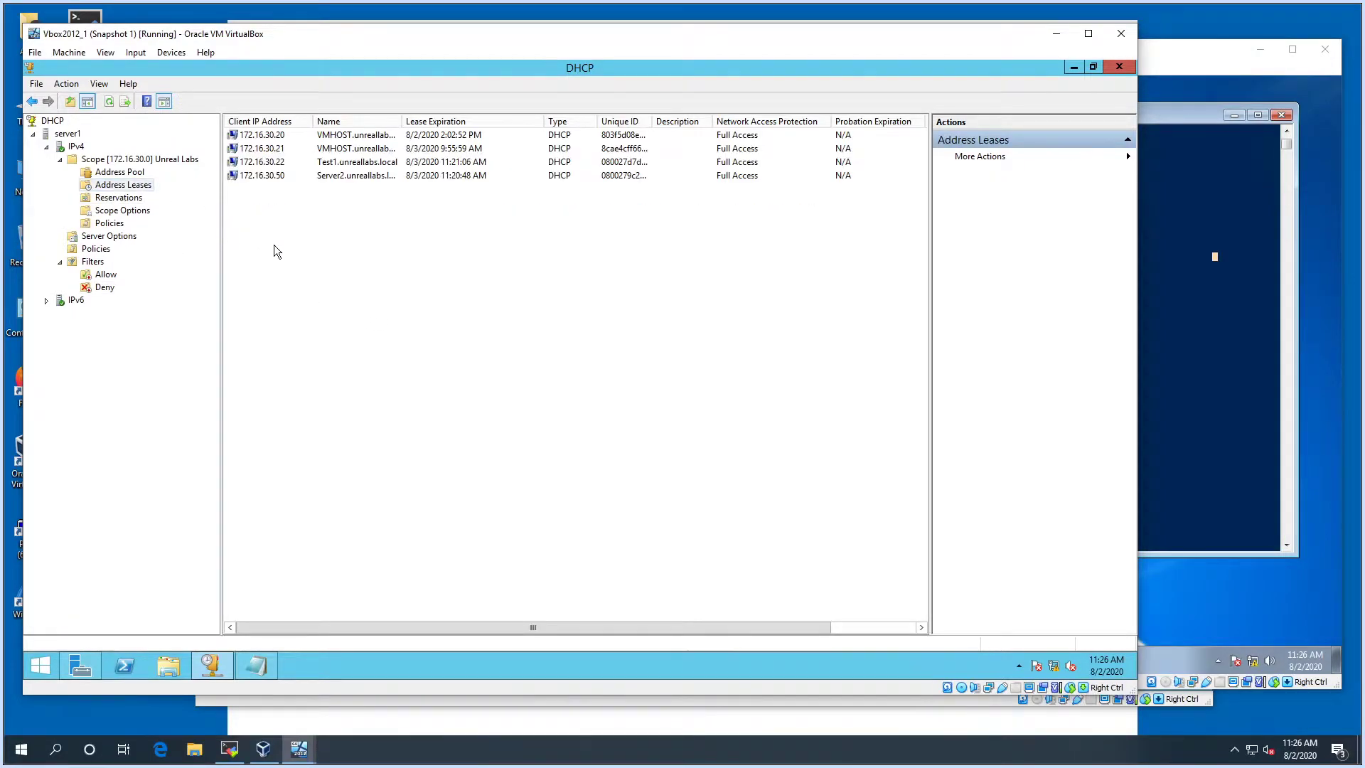
Step: Enable the DHCP Allow filter, check its enabled state, and return to the scope's address leases
click(100, 274)
right_click(99, 274)
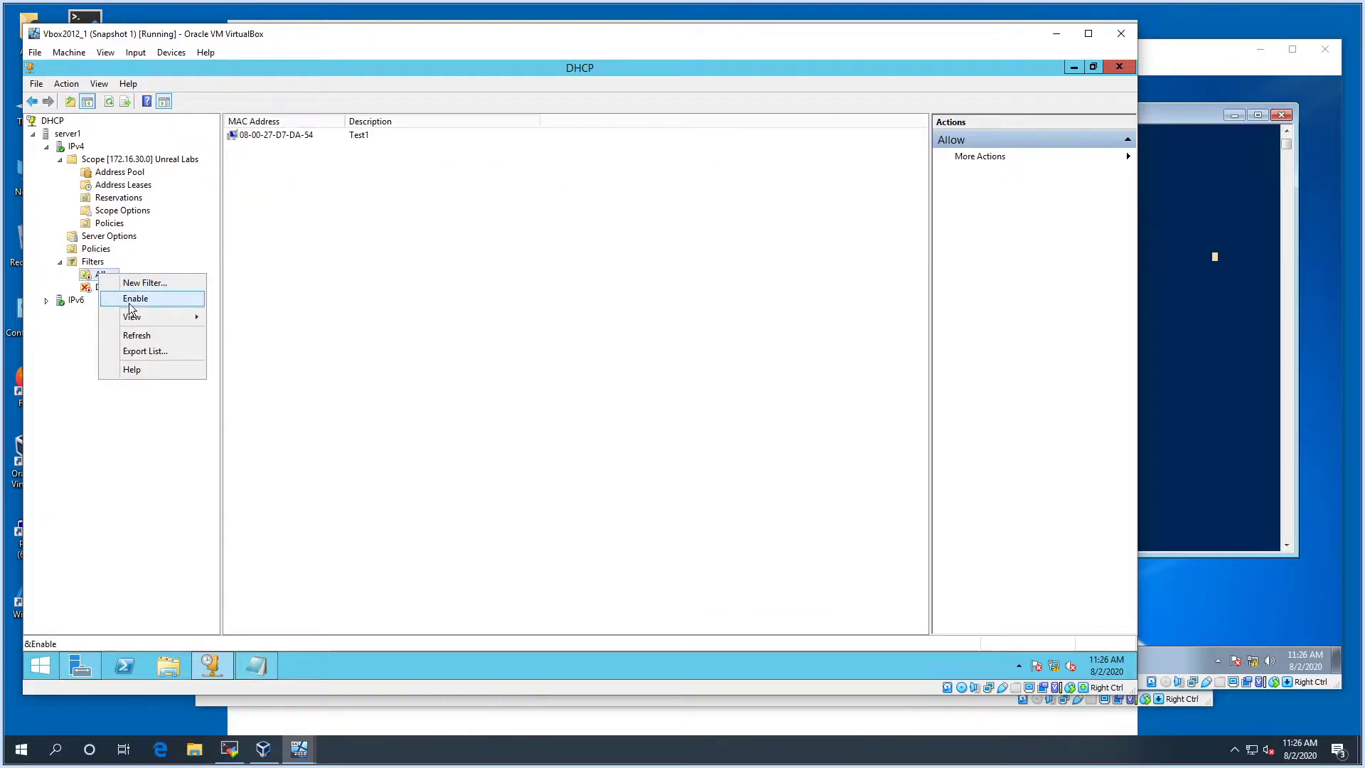
click(130, 302)
right_click(104, 278)
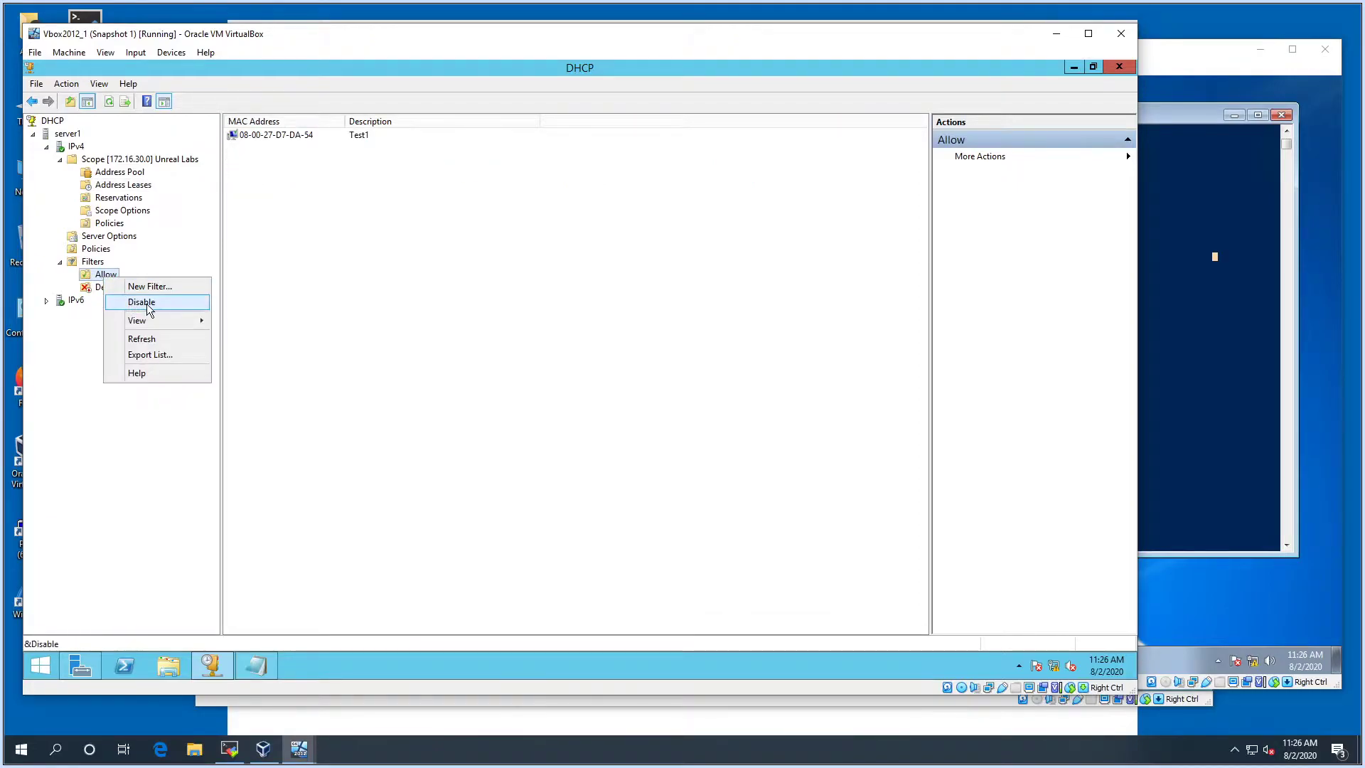
click(145, 185)
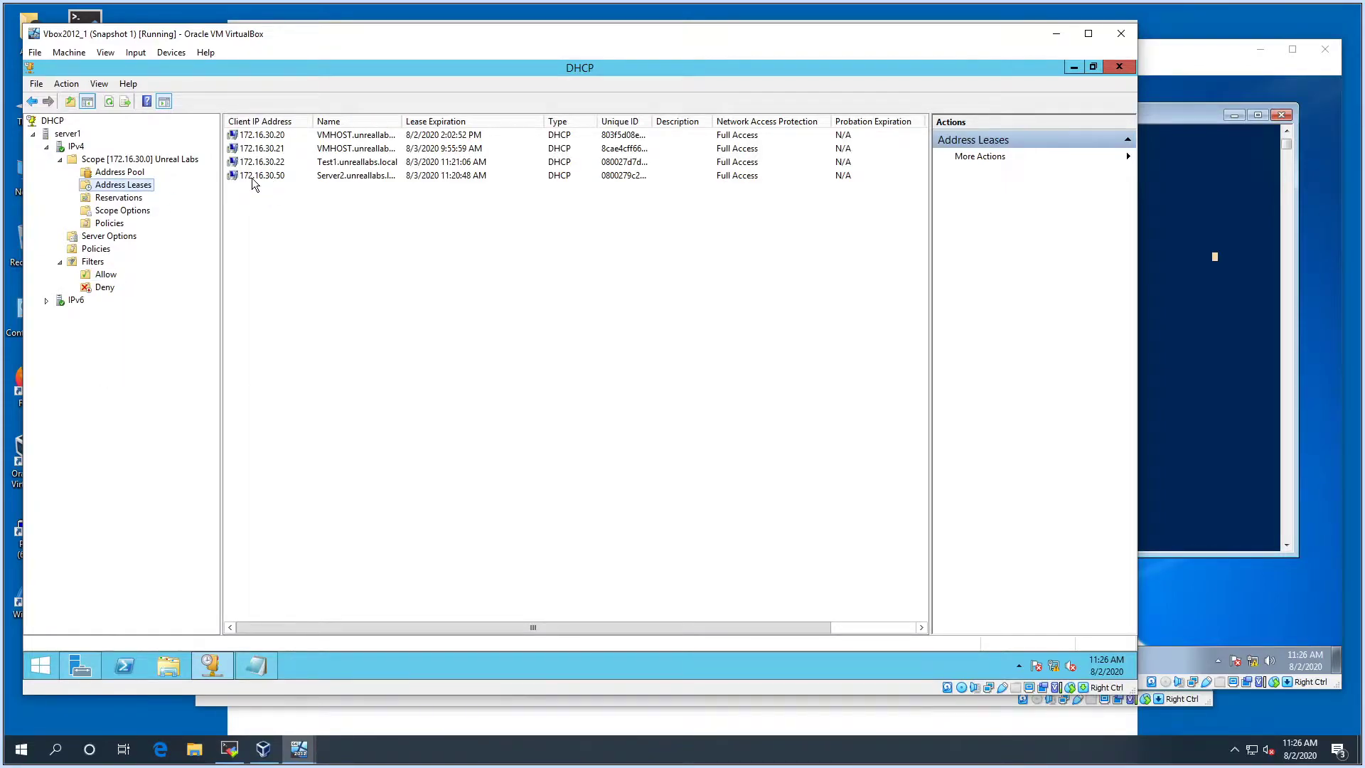
Step: Switch to the Vbox2012_2 virtual machine and run ipconfig /all in PowerShell to examine Server2's lease expiry
click(256, 177)
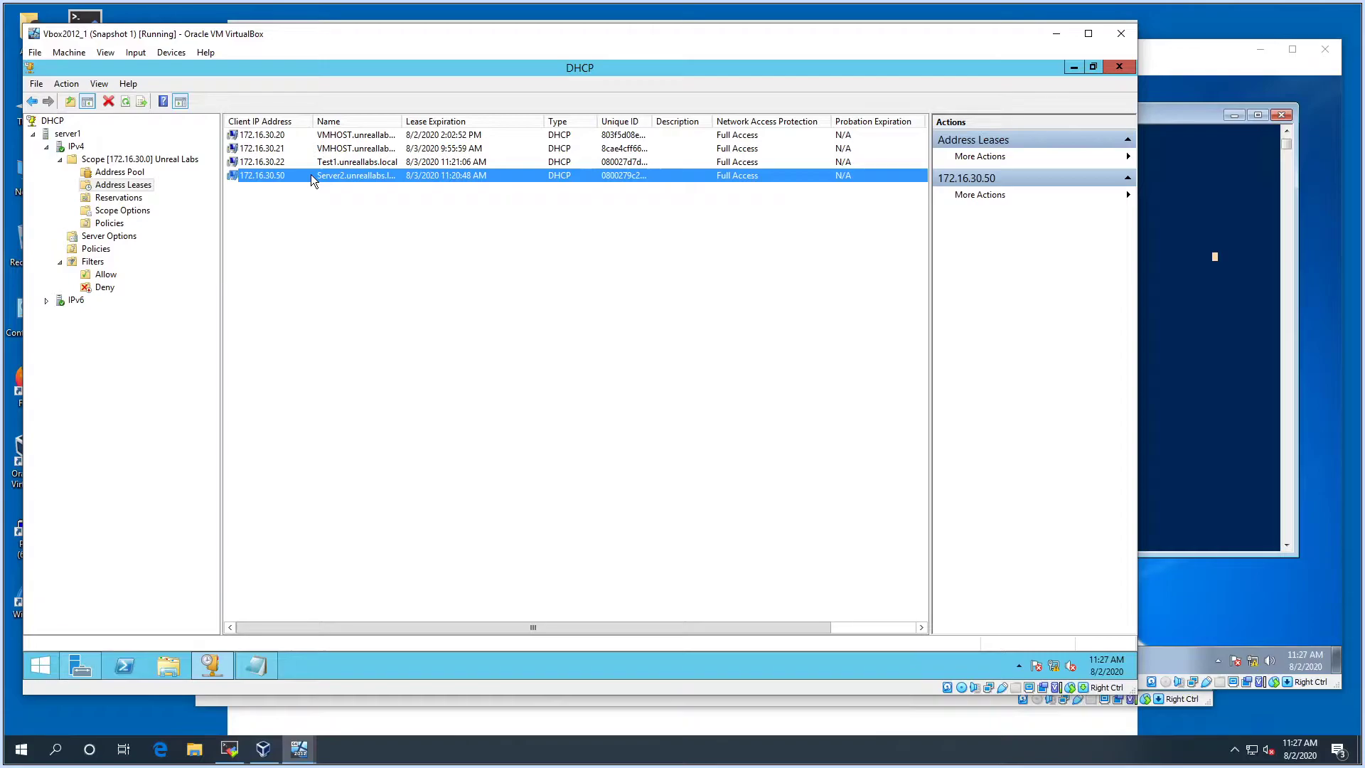
click(1193, 320)
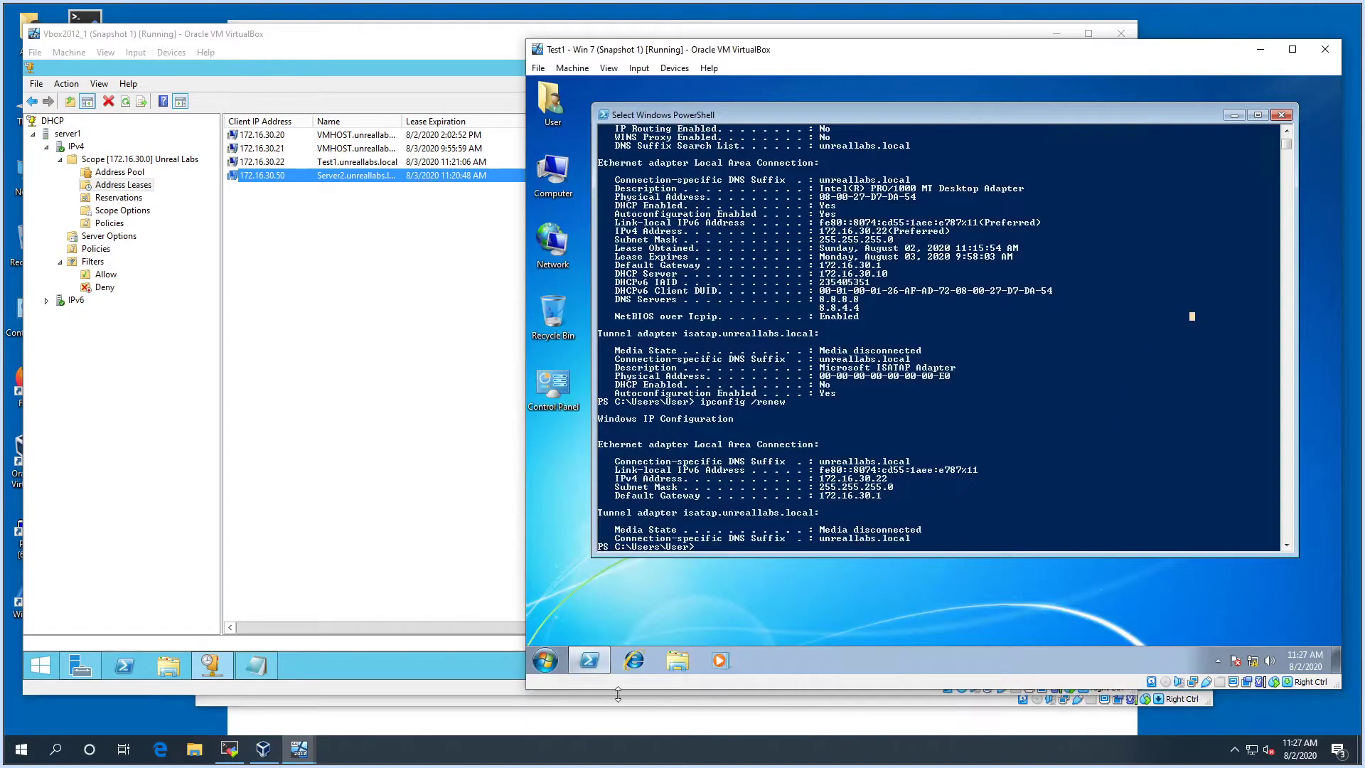
mouse_move(316, 751)
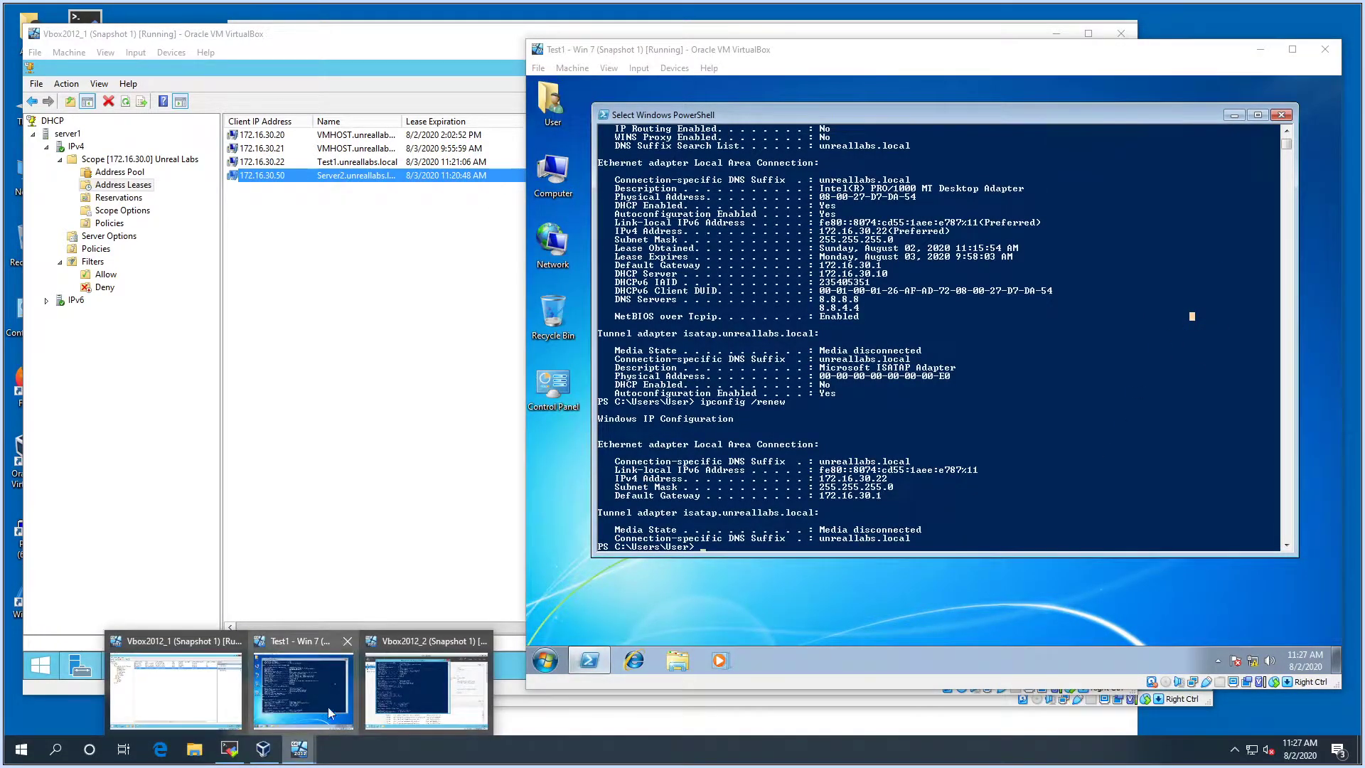
click(393, 694)
text(ipconfig /all)
key(Return)
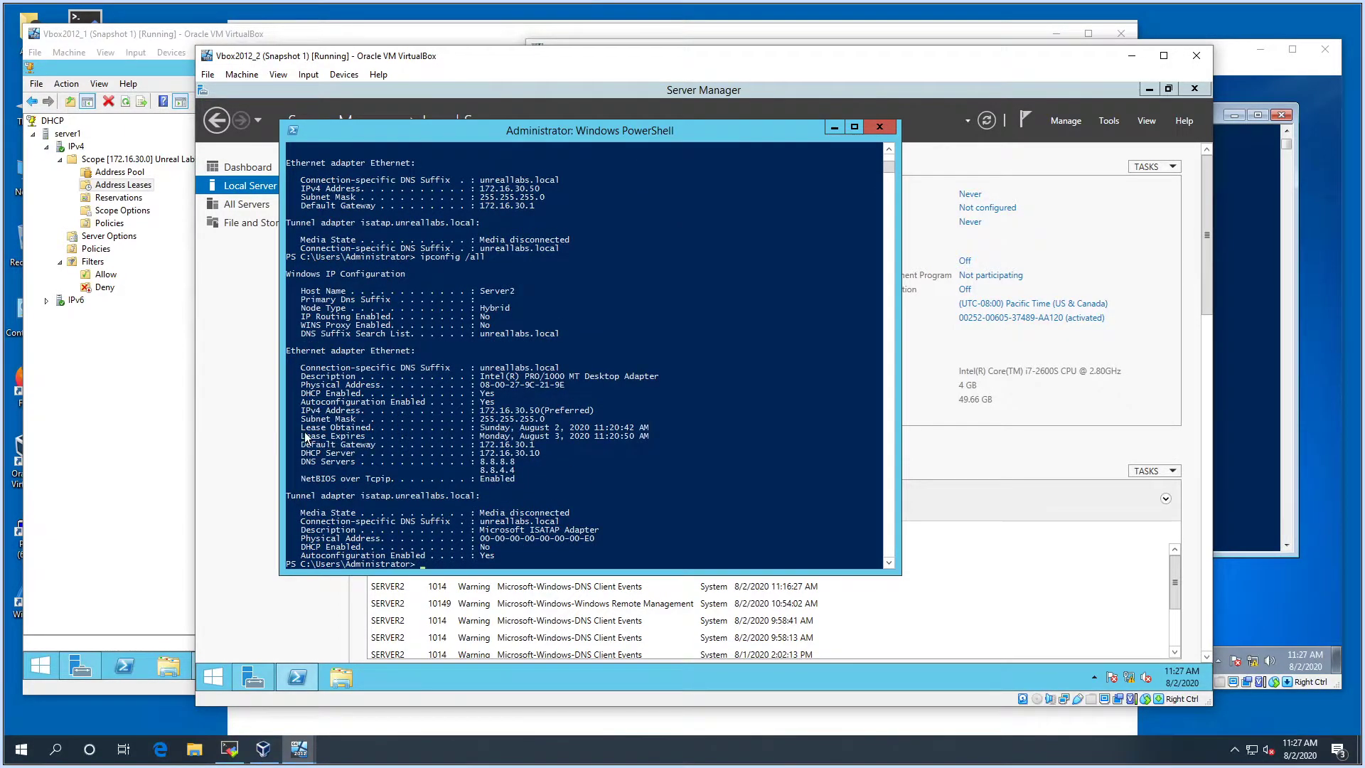
drag(302, 428, 645, 442)
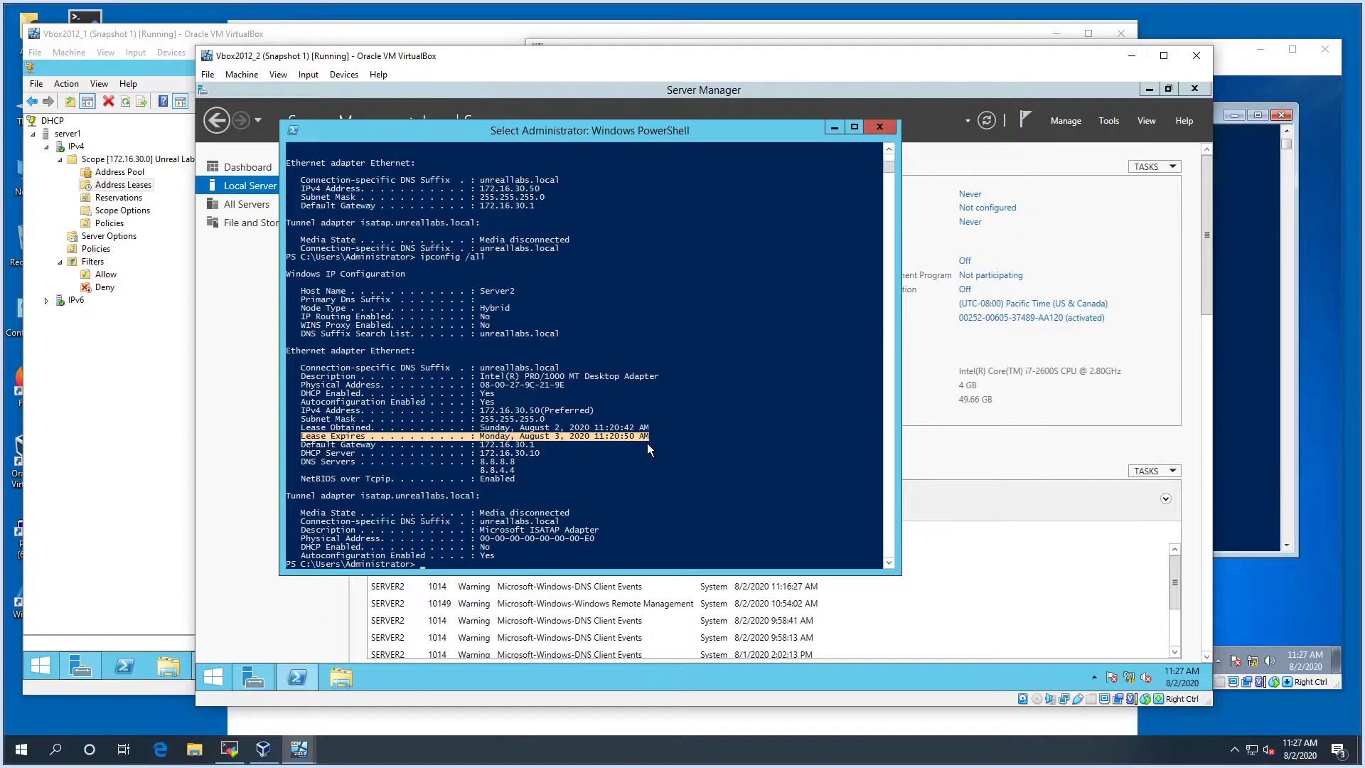
Step: Release Server2's IP address with ipconfig /release, and recall the command trimmed to ipconfig /
click(485, 480)
text(ipco)
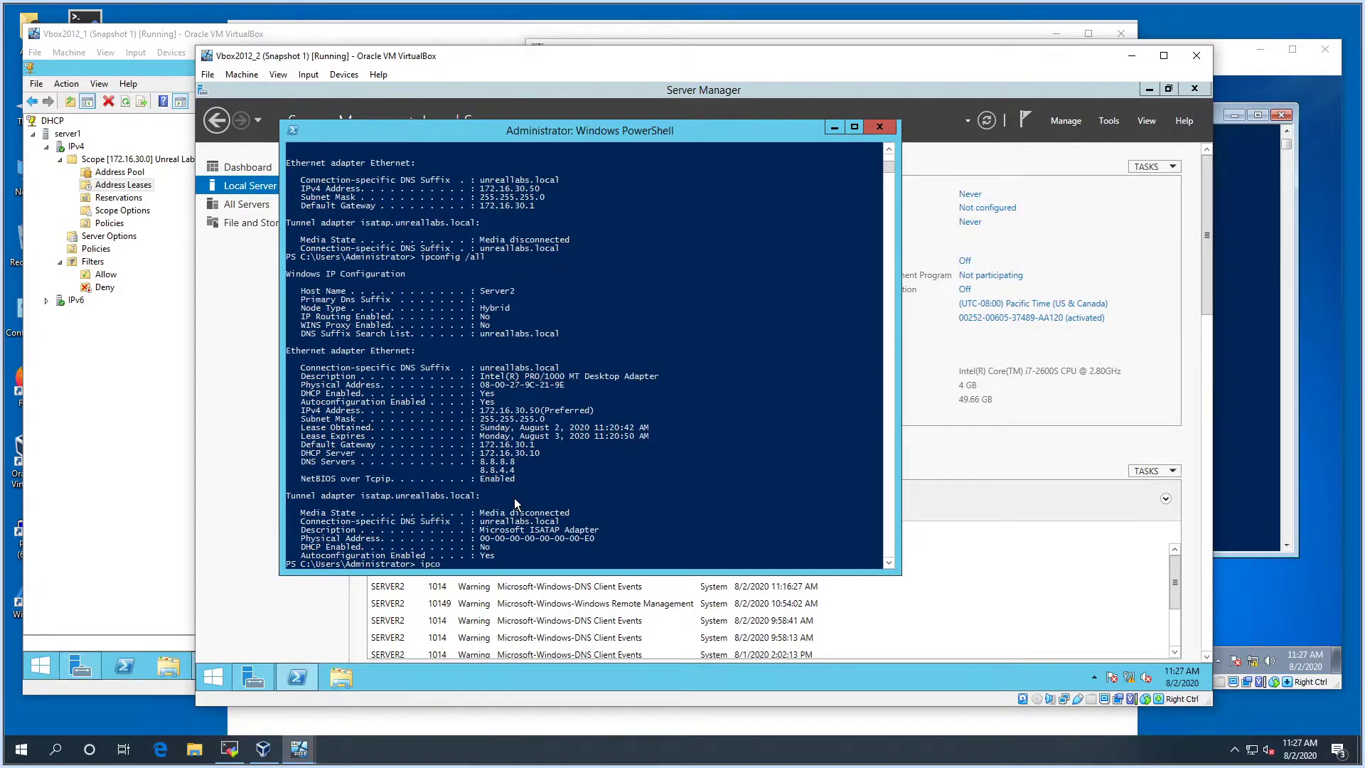
text(nfig /release)
key(Return)
key(Up)
key(BackSpace)
key(BackSpace)
key(BackSpace)
key(BackSpace)
key(BackSpace)
key(BackSpace)
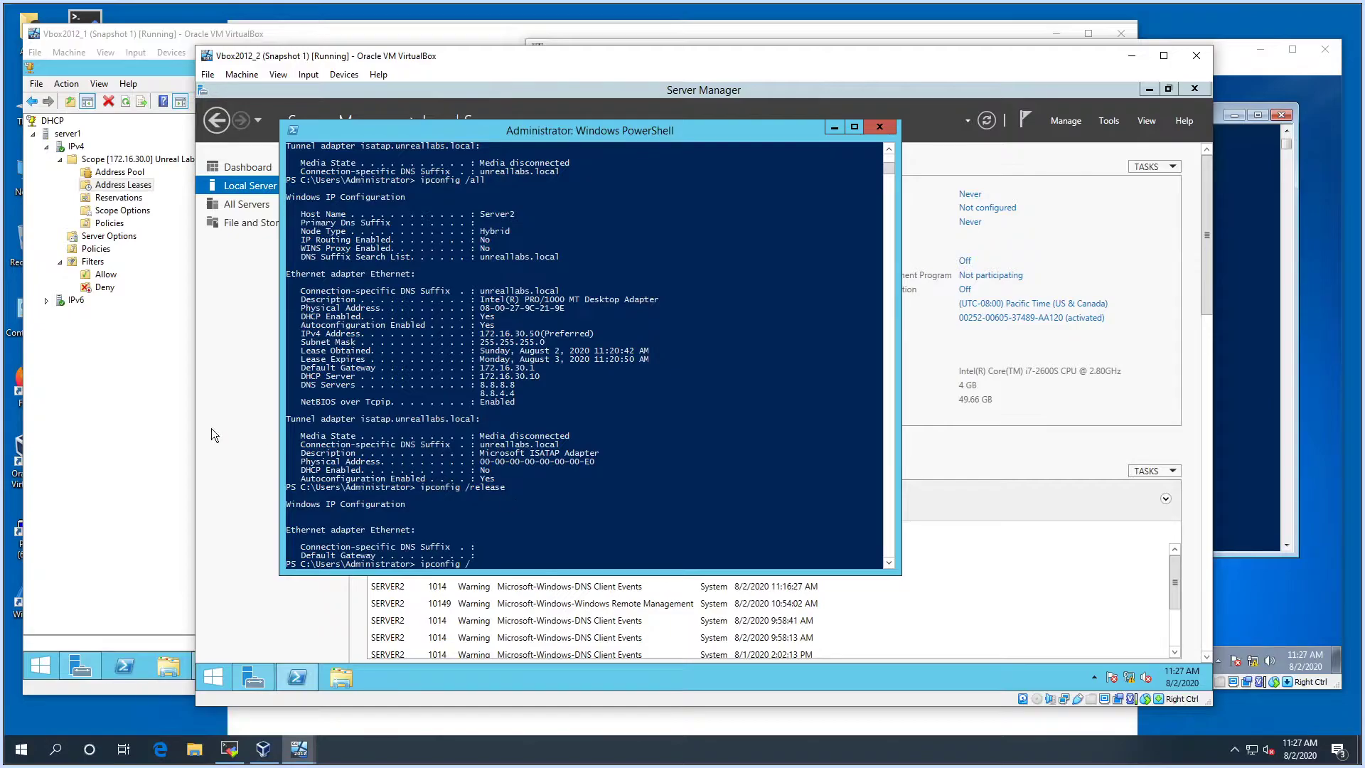
Step: Delete Server2's 172.16.30.50 lease from the address leases in DHCP on the Vbox2012_1 virtual machine
click(193, 317)
right_click(286, 175)
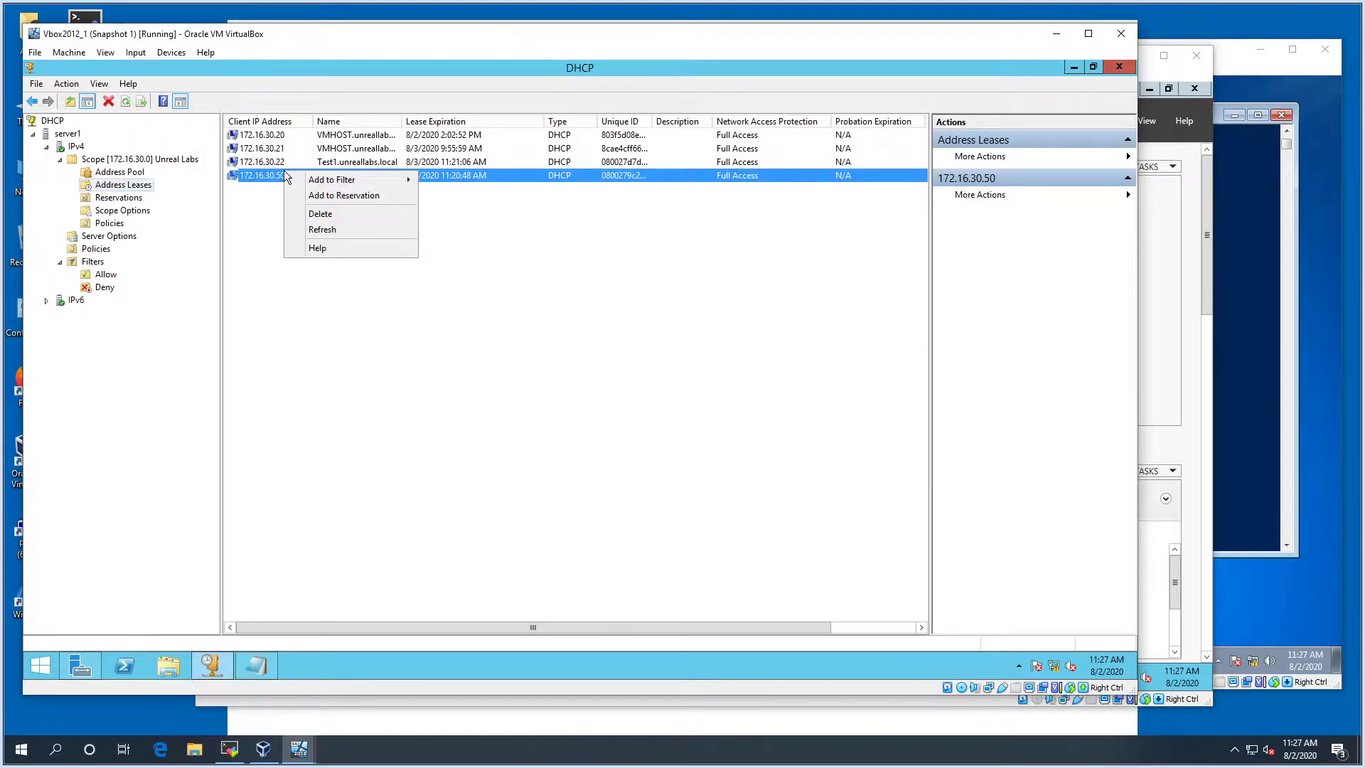
click(307, 215)
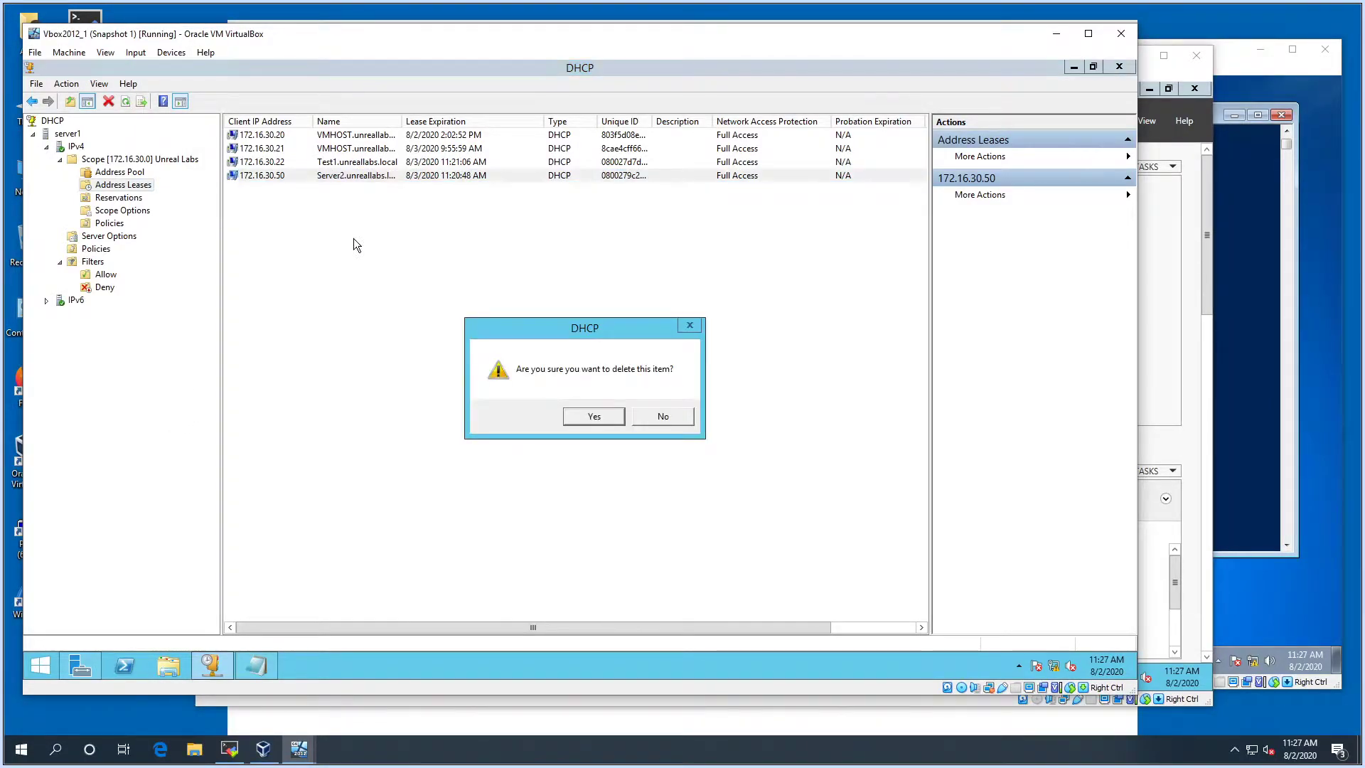
click(599, 423)
Step: Return to PowerShell on Server2 and run ipconfig /renew to request a new address
click(1182, 439)
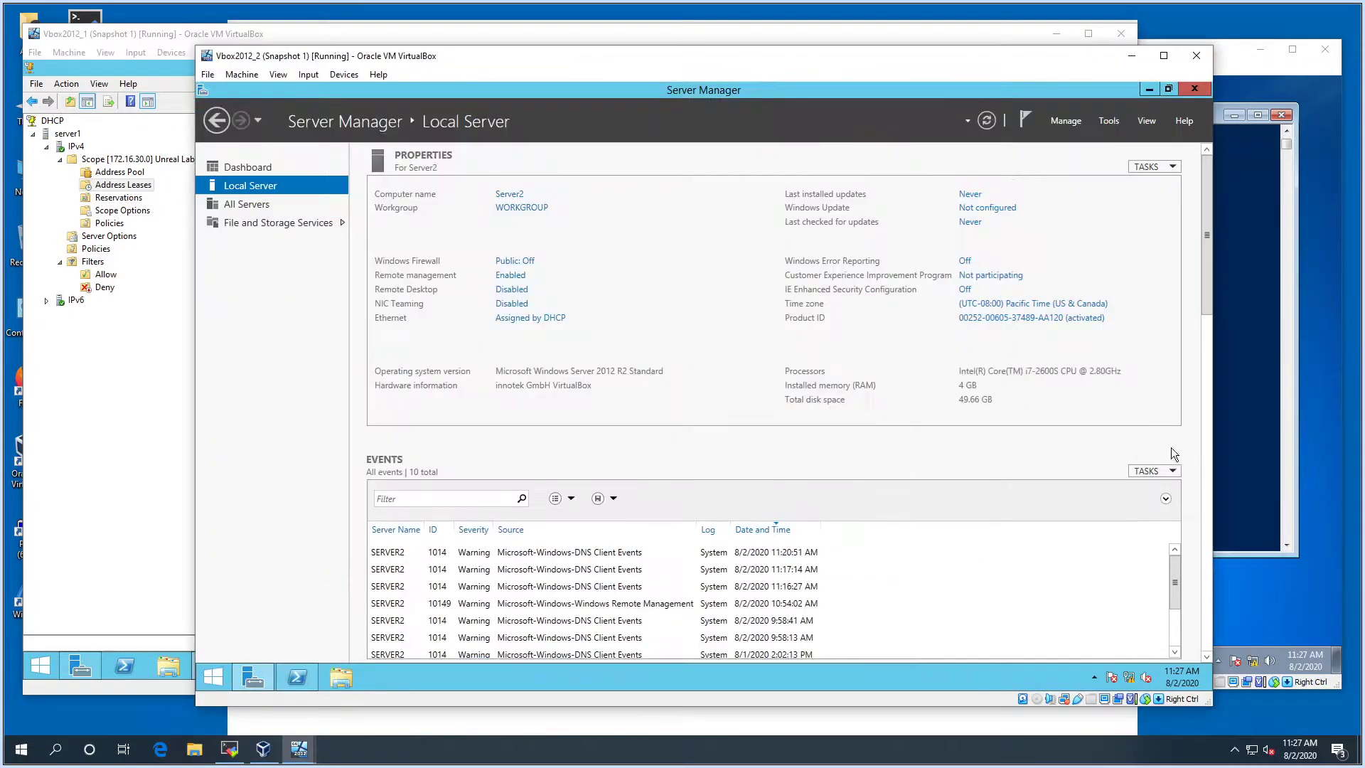
click(310, 680)
click(458, 496)
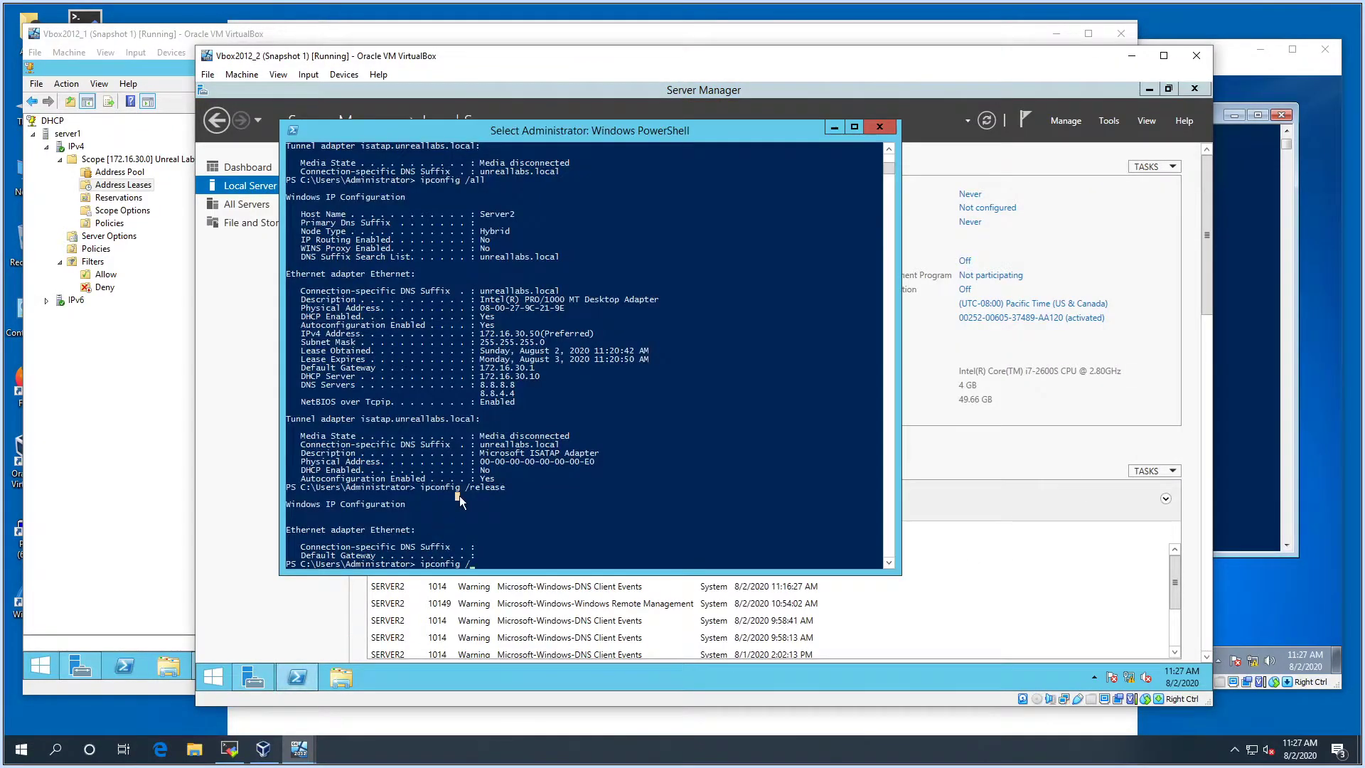
text(rene)
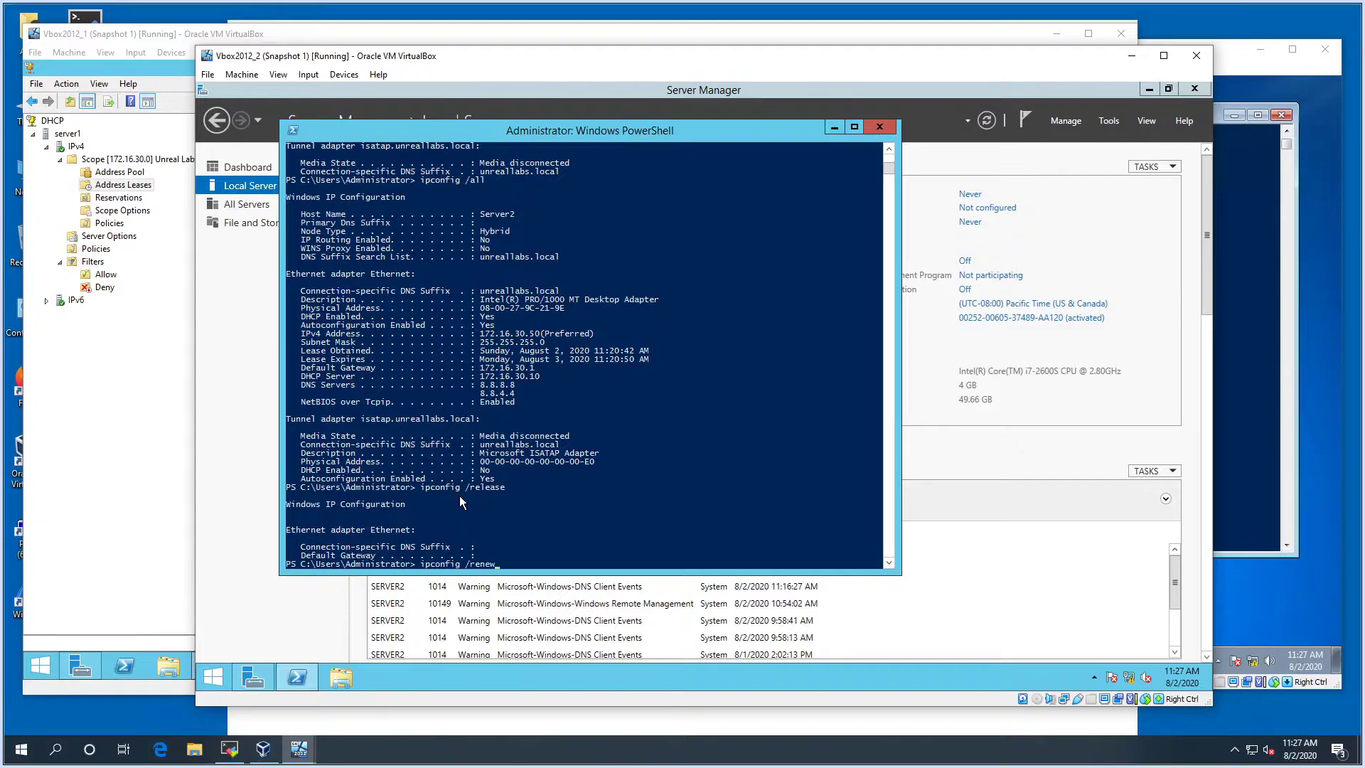
text(w)
key(Return)
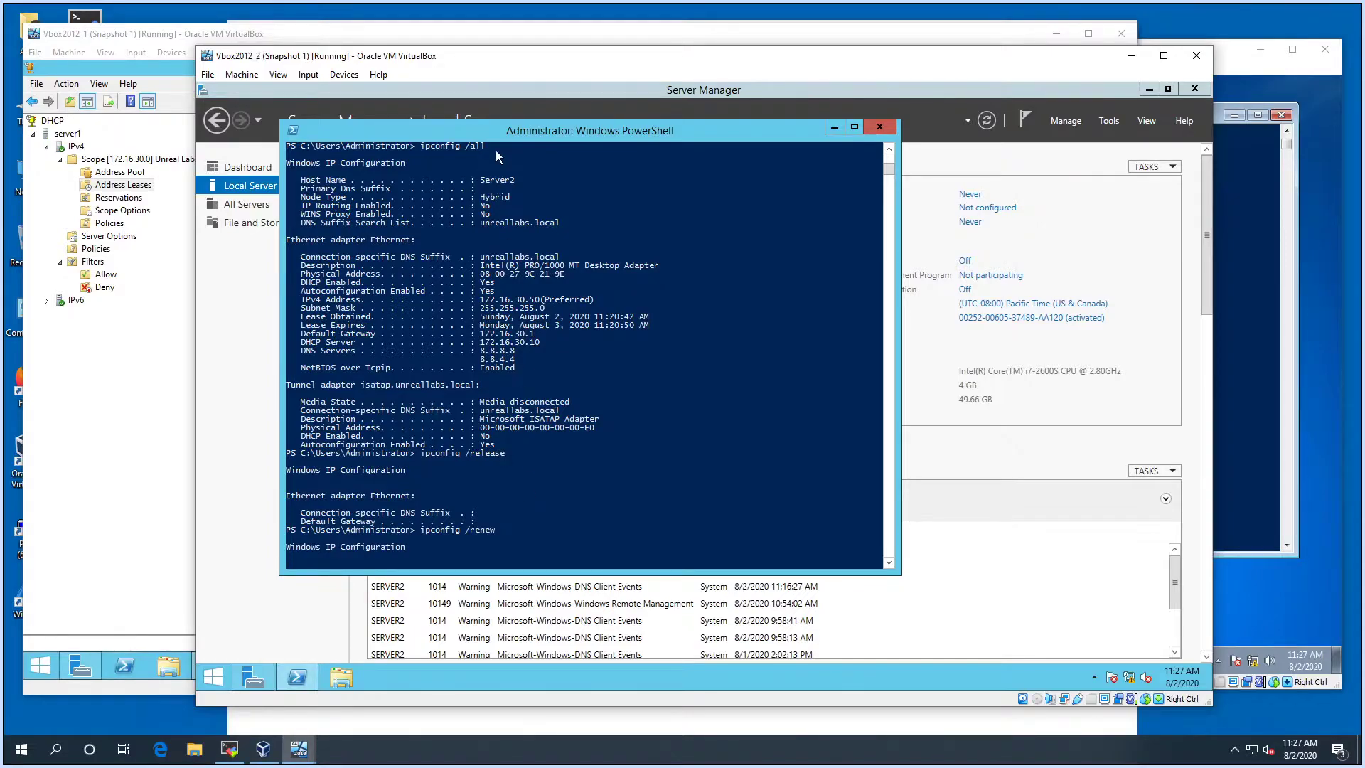
Step: Compare the Allow filter entries and the exported lease list with Server2's physical address in its PowerShell output
click(187, 35)
click(106, 277)
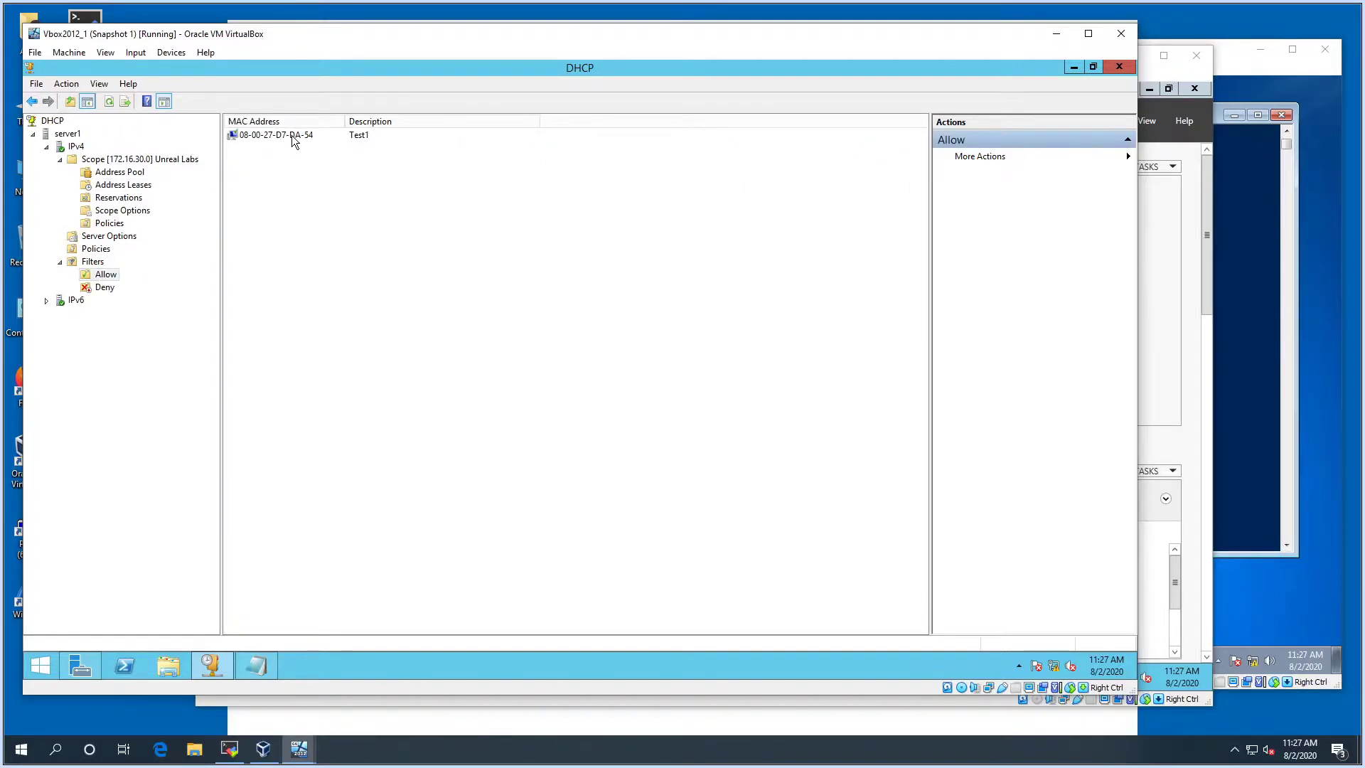
click(257, 665)
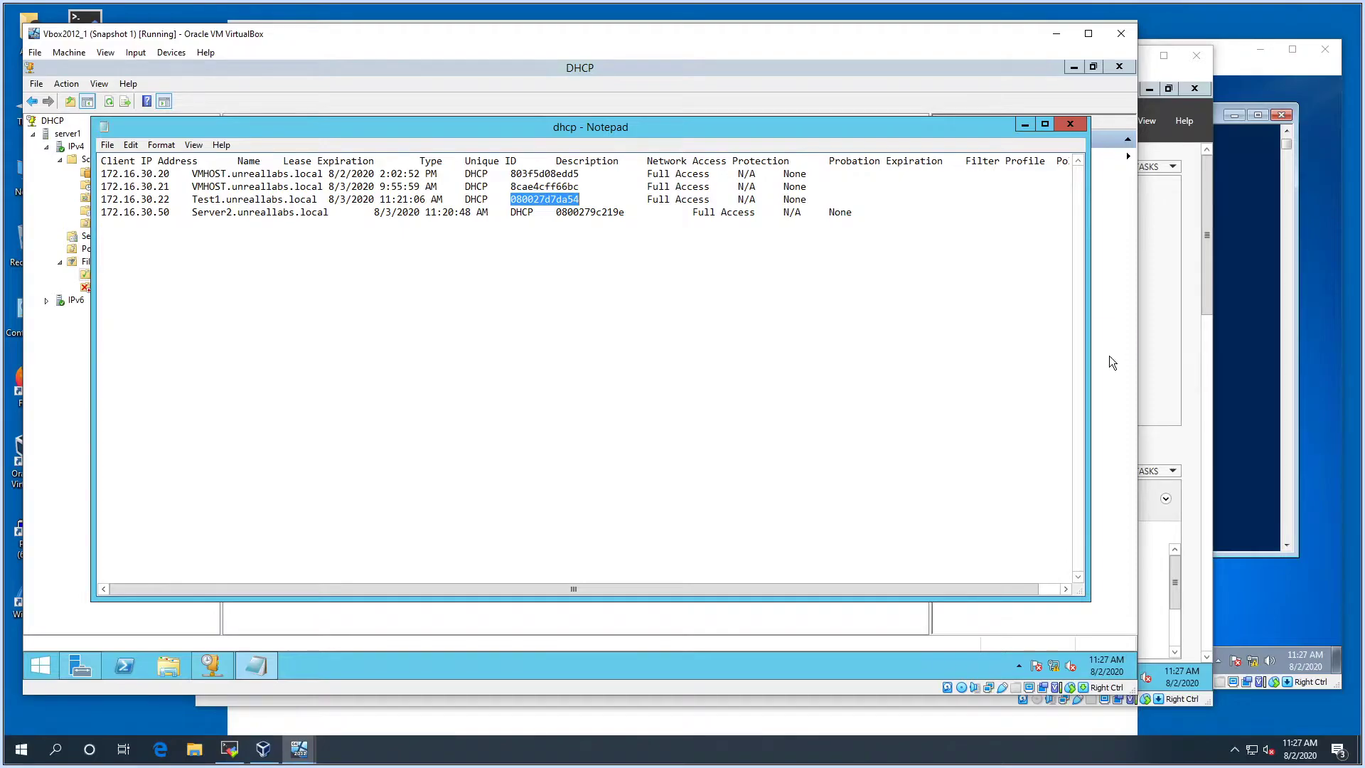
click(1176, 338)
click(297, 677)
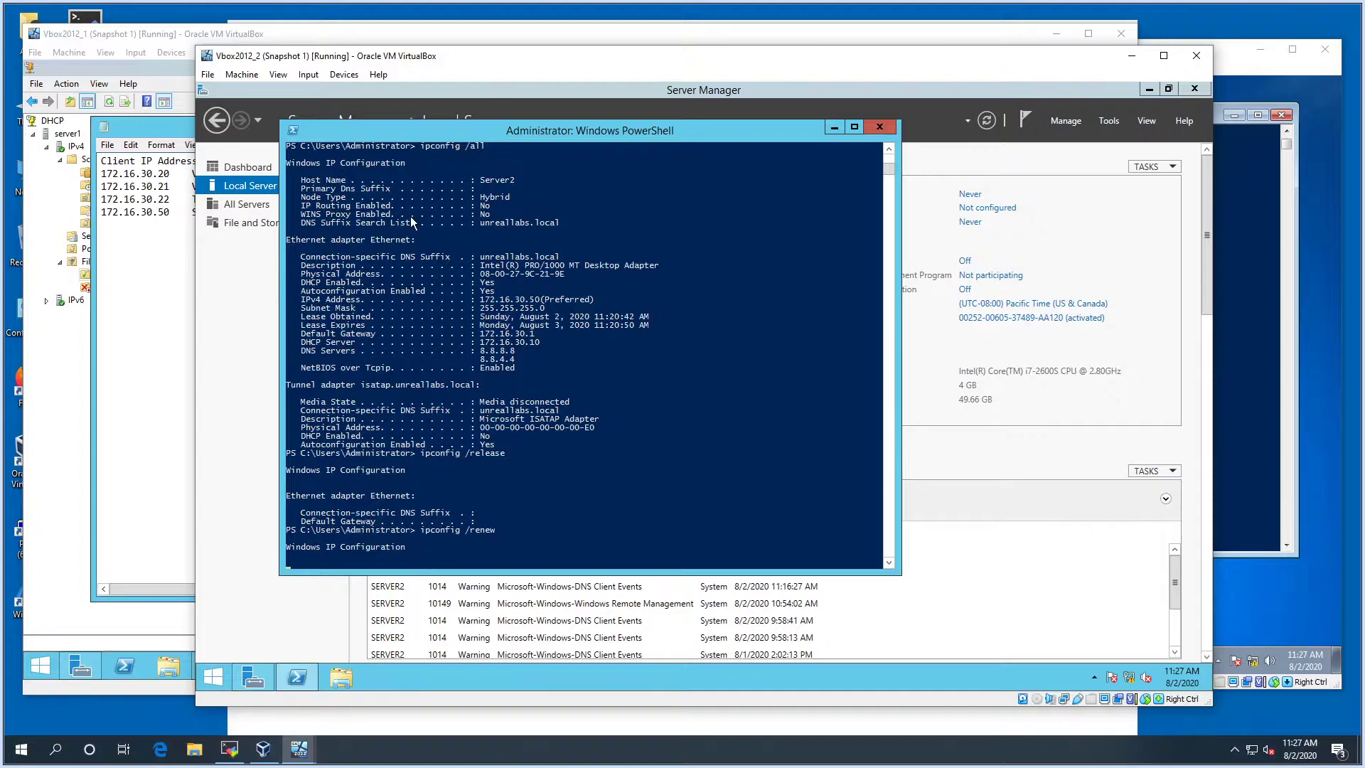
drag(438, 131, 475, 123)
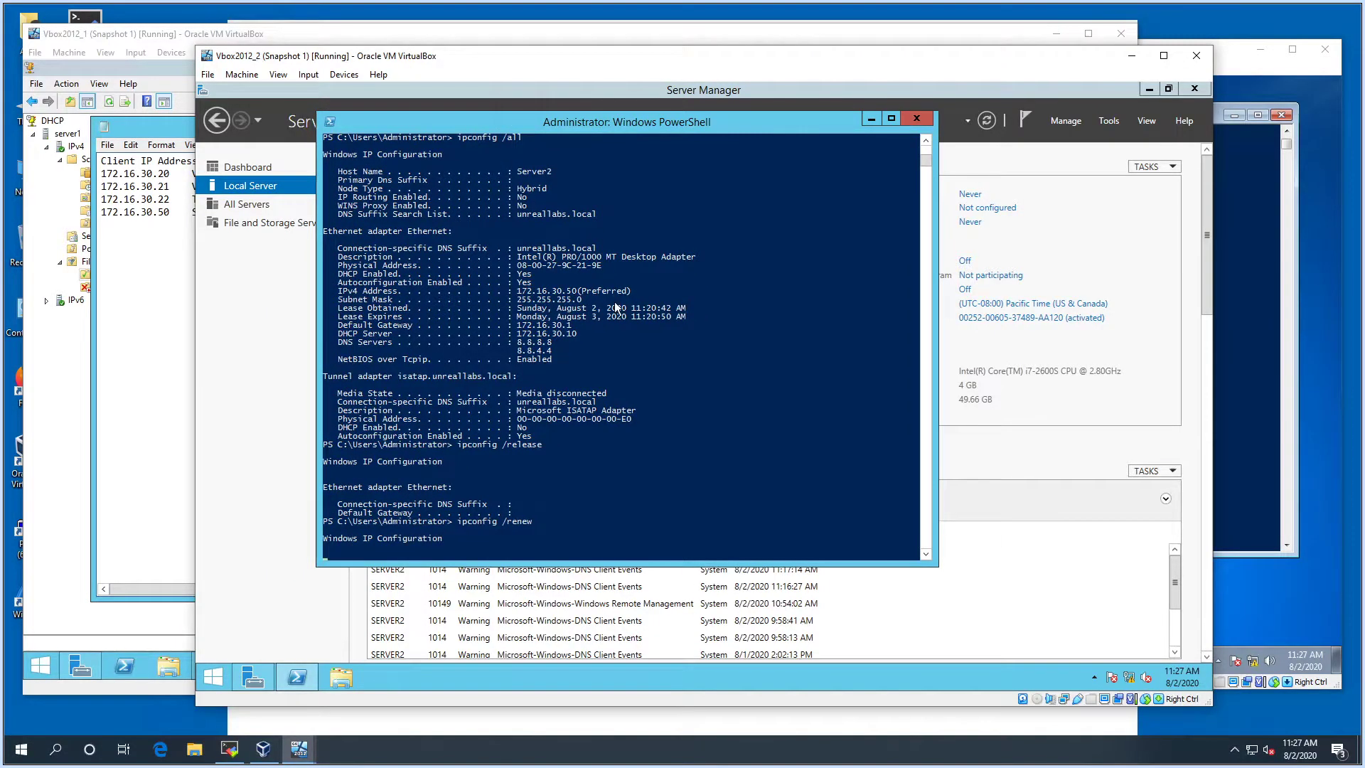
Step: Run ipconfig /all on Server2 and examine the Ethernet adapter's IPv4 address
key(Up)
key(BackSpace)
key(BackSpace)
key(BackSpace)
key(BackSpace)
key(BackSpace)
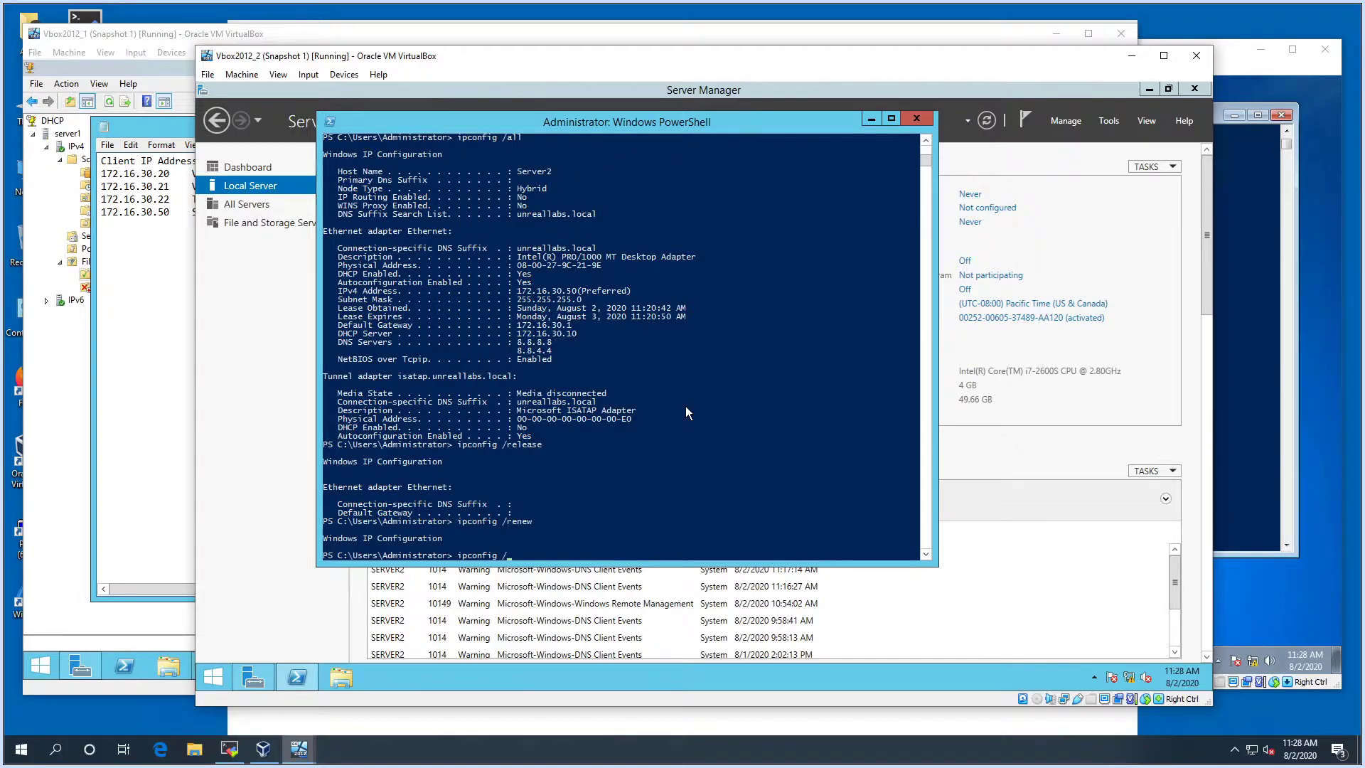
text(all)
key(Return)
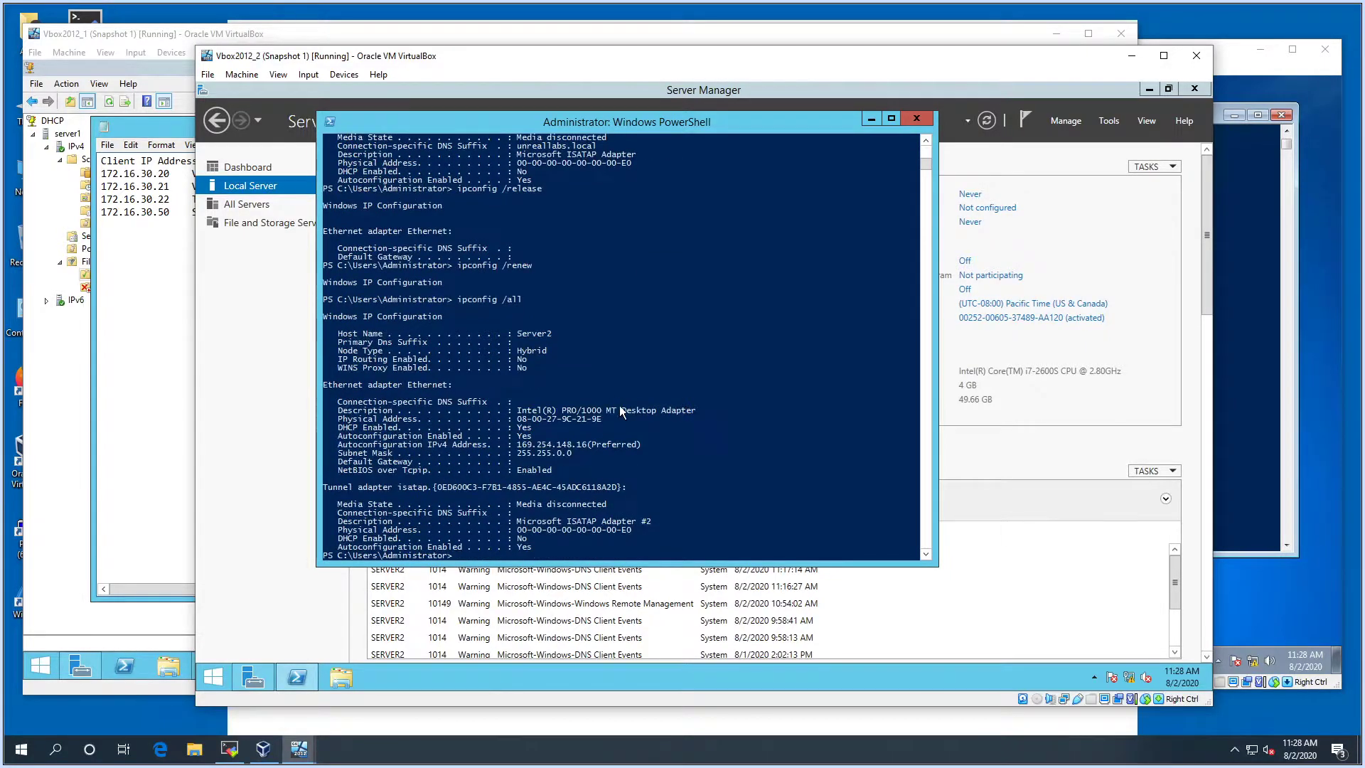
mouse_move(517, 444)
mouse_down()
mouse_move(537, 449)
mouse_move(518, 446)
mouse_up()
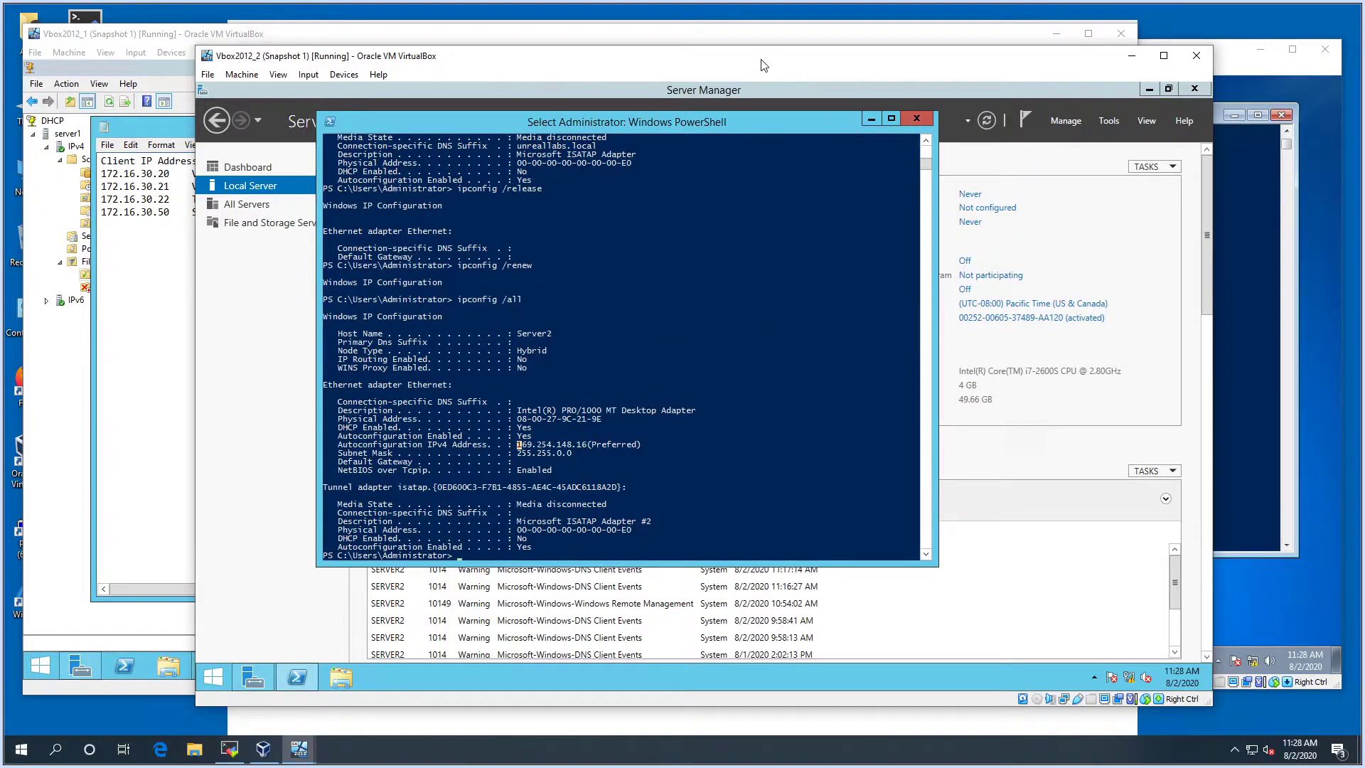
Step: Copy Server2's unique ID, 0800279c219e, from the exported dhcp lease list in Notepad on Vbox2012_1
click(619, 39)
right_click(520, 201)
click(468, 212)
drag(556, 212, 624, 212)
right_click(625, 212)
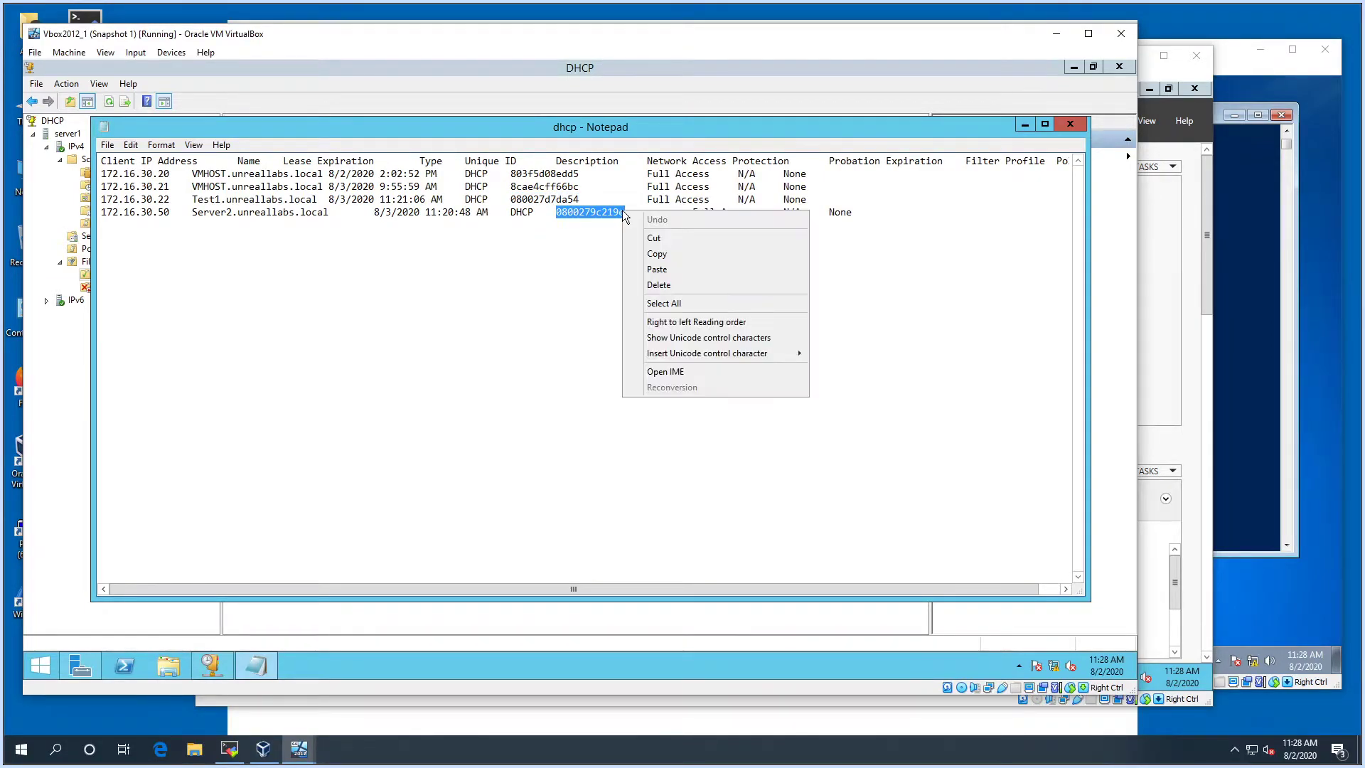
click(653, 254)
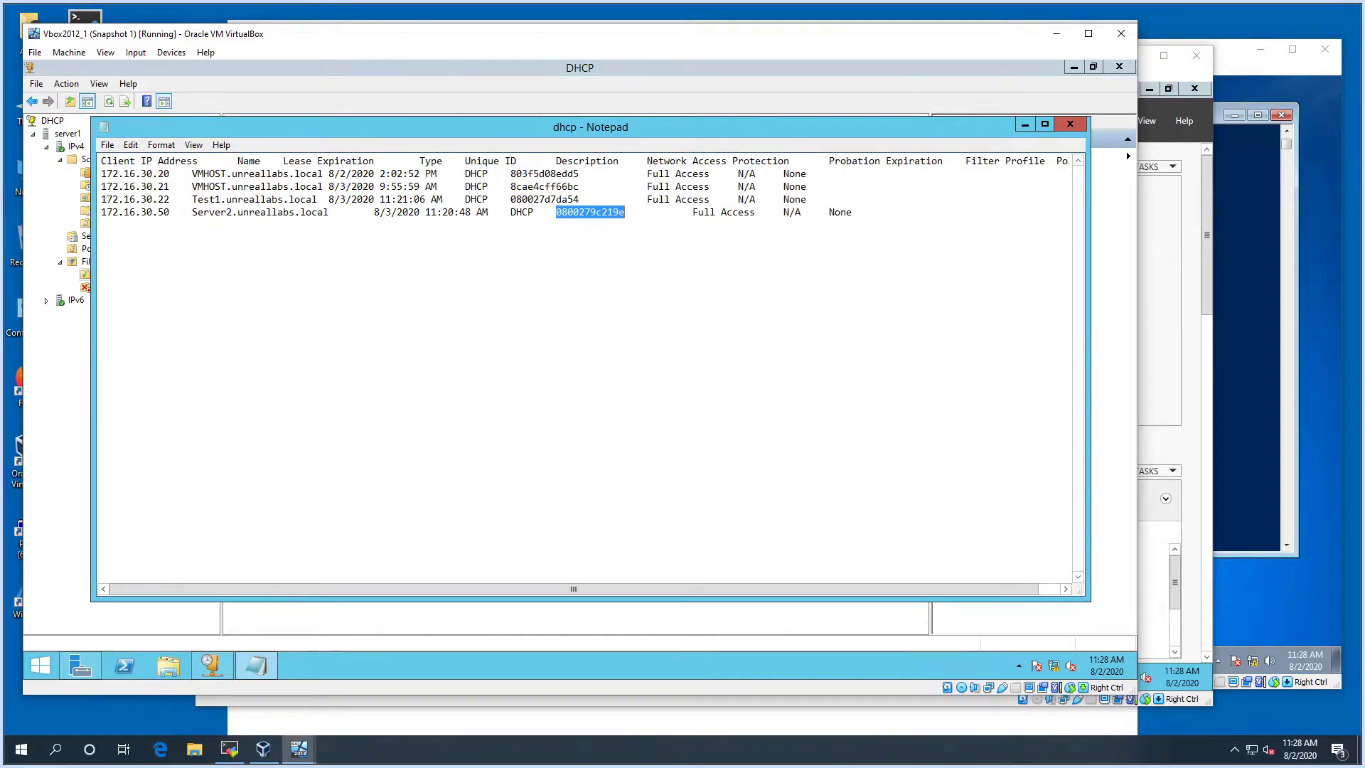
Step: Add an Allow filter in DHCP with the copied MAC address 0800279c219e and no description
click(79, 353)
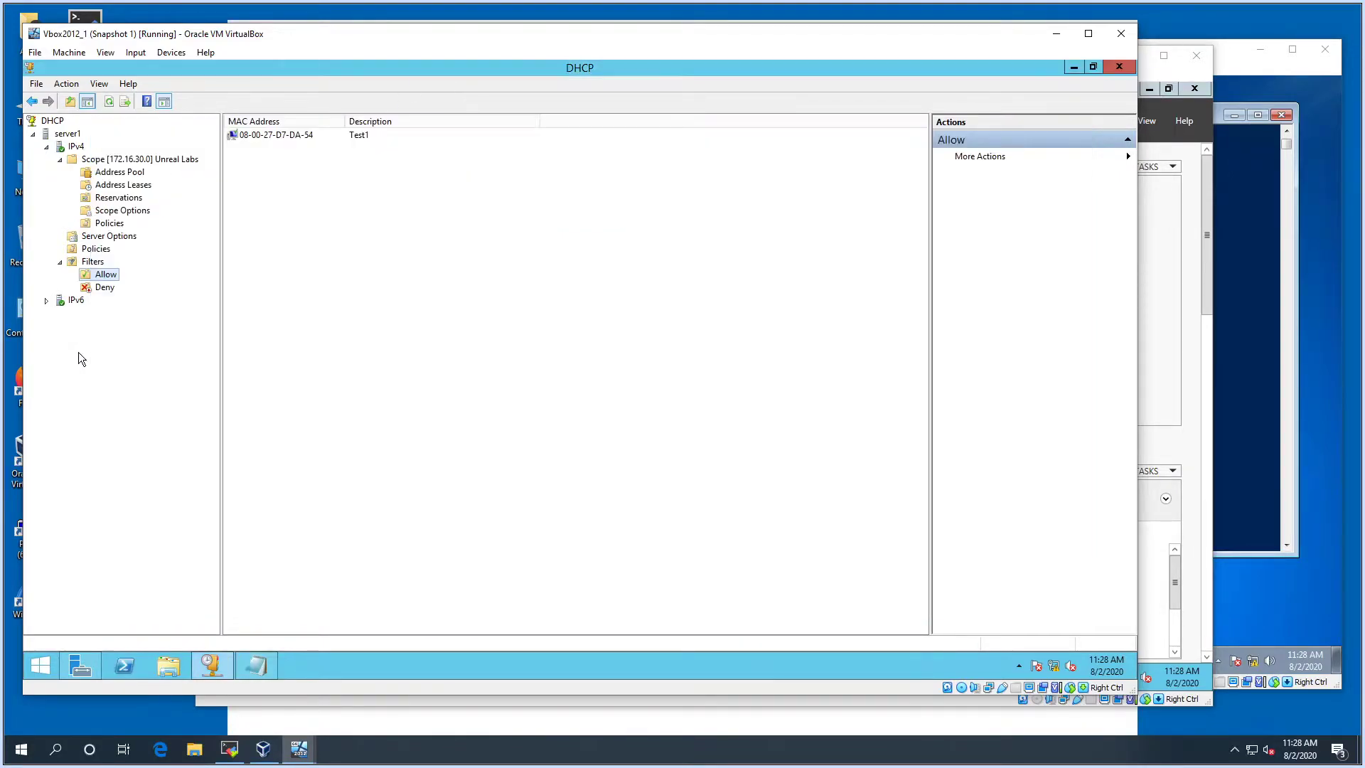
right_click(124, 282)
click(150, 286)
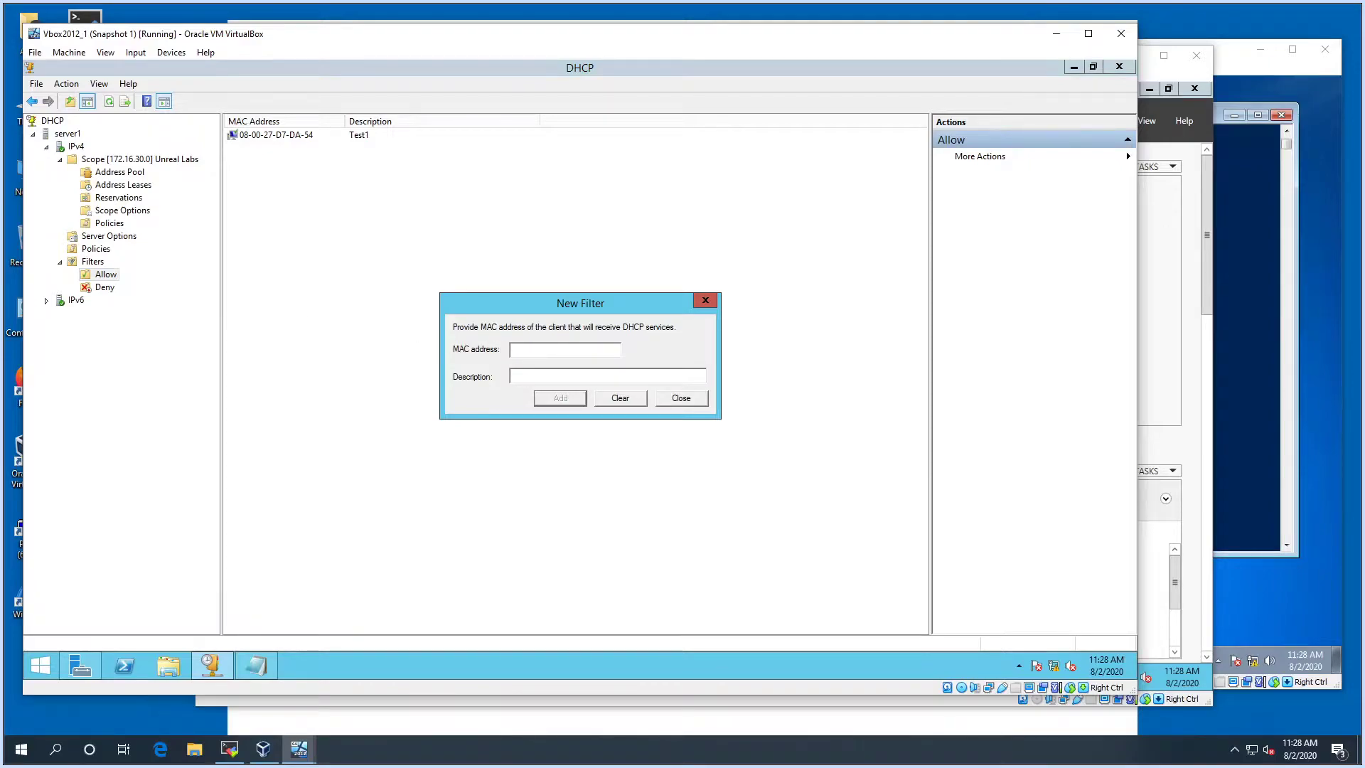
key(ctrl+v)
click(573, 400)
click(657, 401)
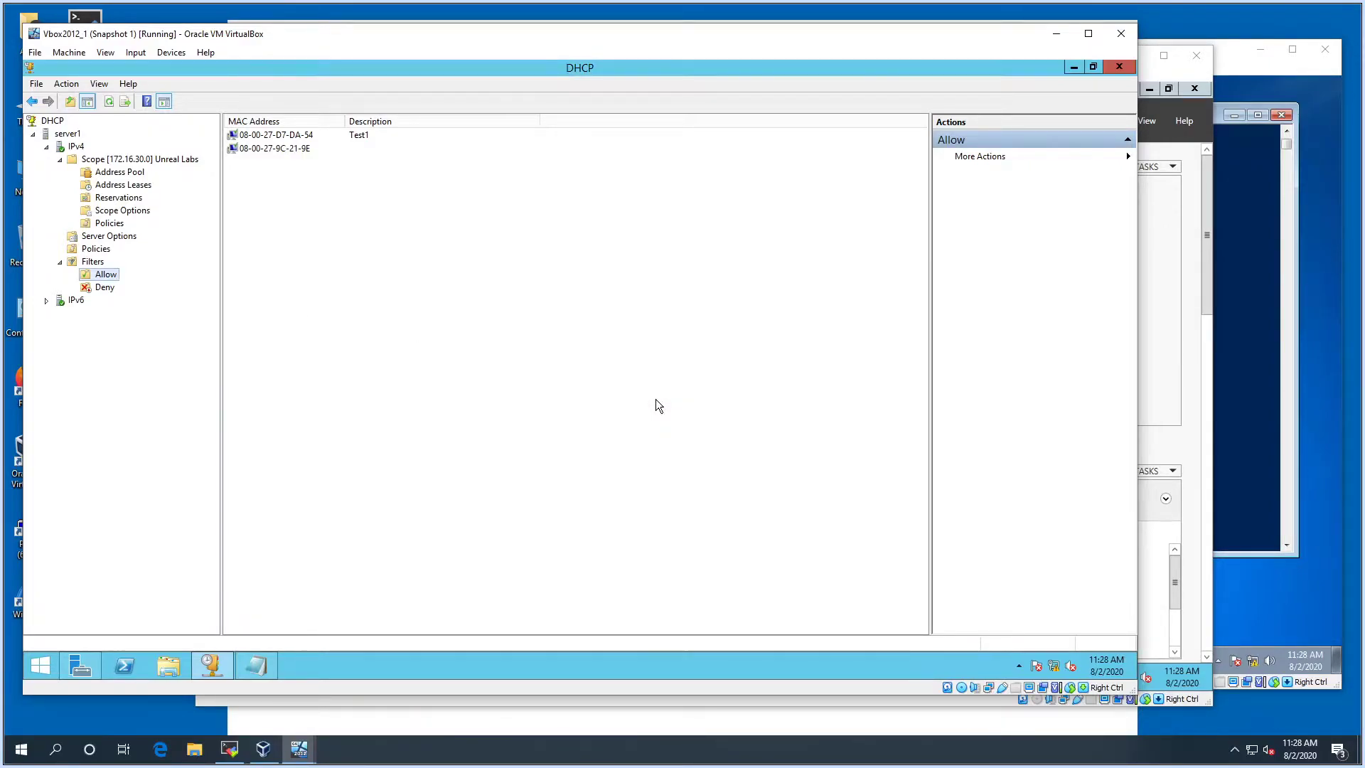
Step: Switch to the Test1 - Win 7 machine and release its DHCP lease with ipconfig /release in PowerShell
click(1192, 340)
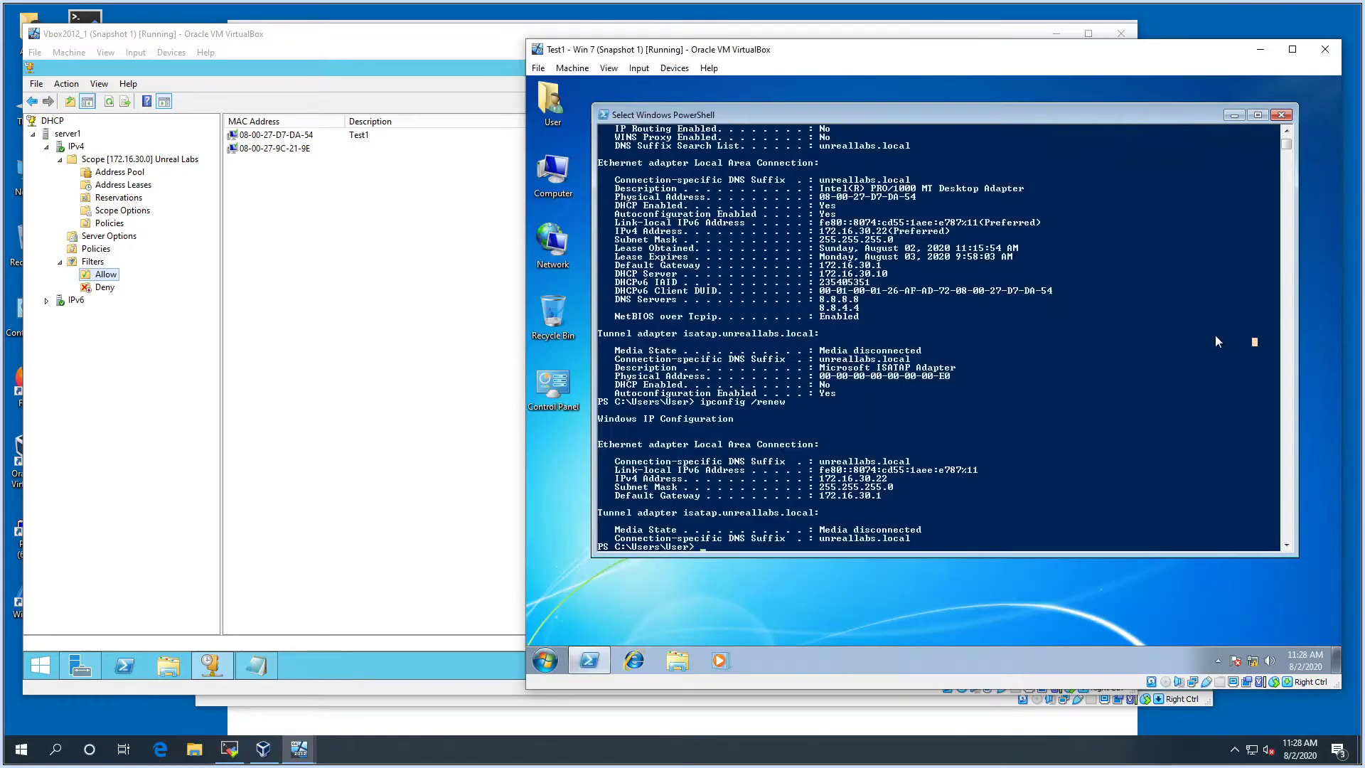
key(Escape)
key(Up)
key(BackSpace)
key(BackSpace)
key(BackSpace)
key(BackSpace)
key(BackSpace)
text(release)
key(Return)
Step: Request a new DHCP lease on Test1 with ipconfig /renew
key(Up)
key(BackSpace)
key(BackSpace)
key(BackSpace)
key(BackSpace)
key(BackSpace)
key(BackSpace)
key(BackSpace)
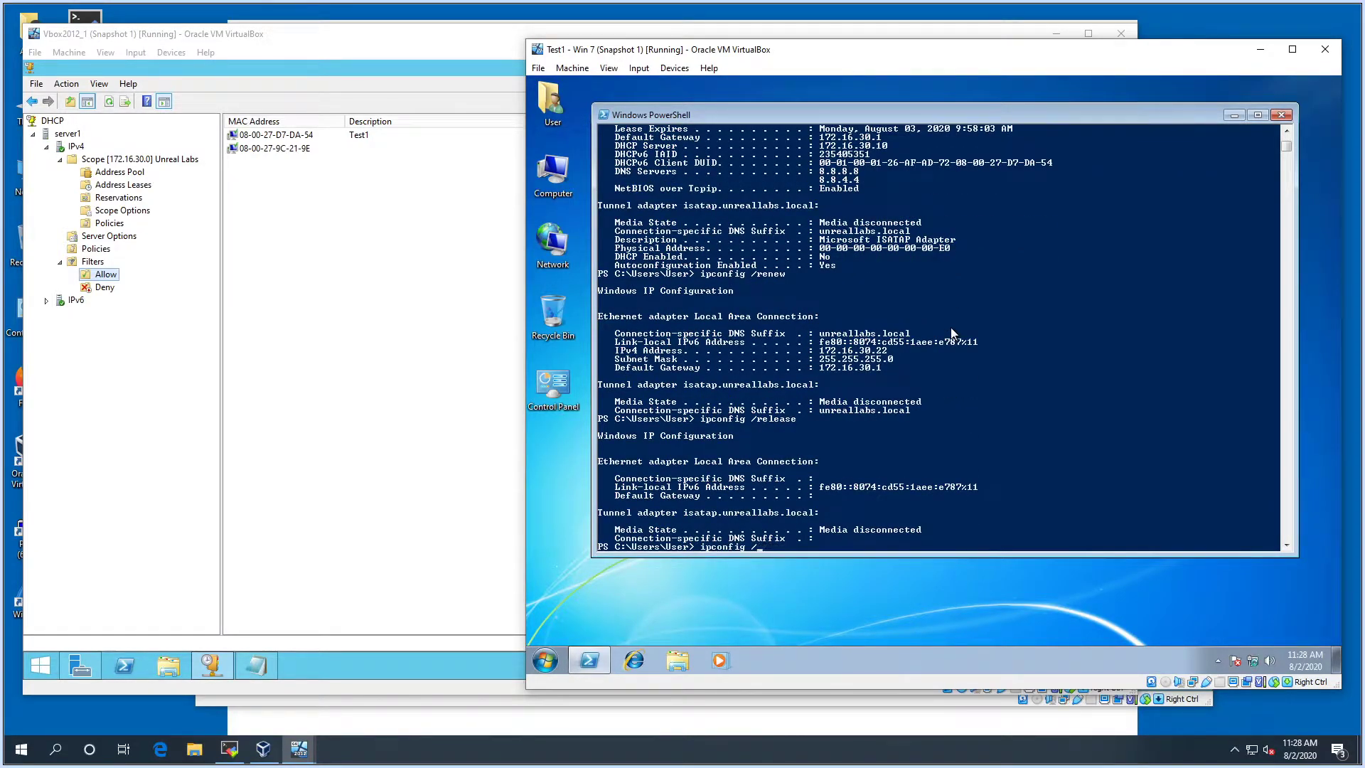
text(renew)
key(Return)
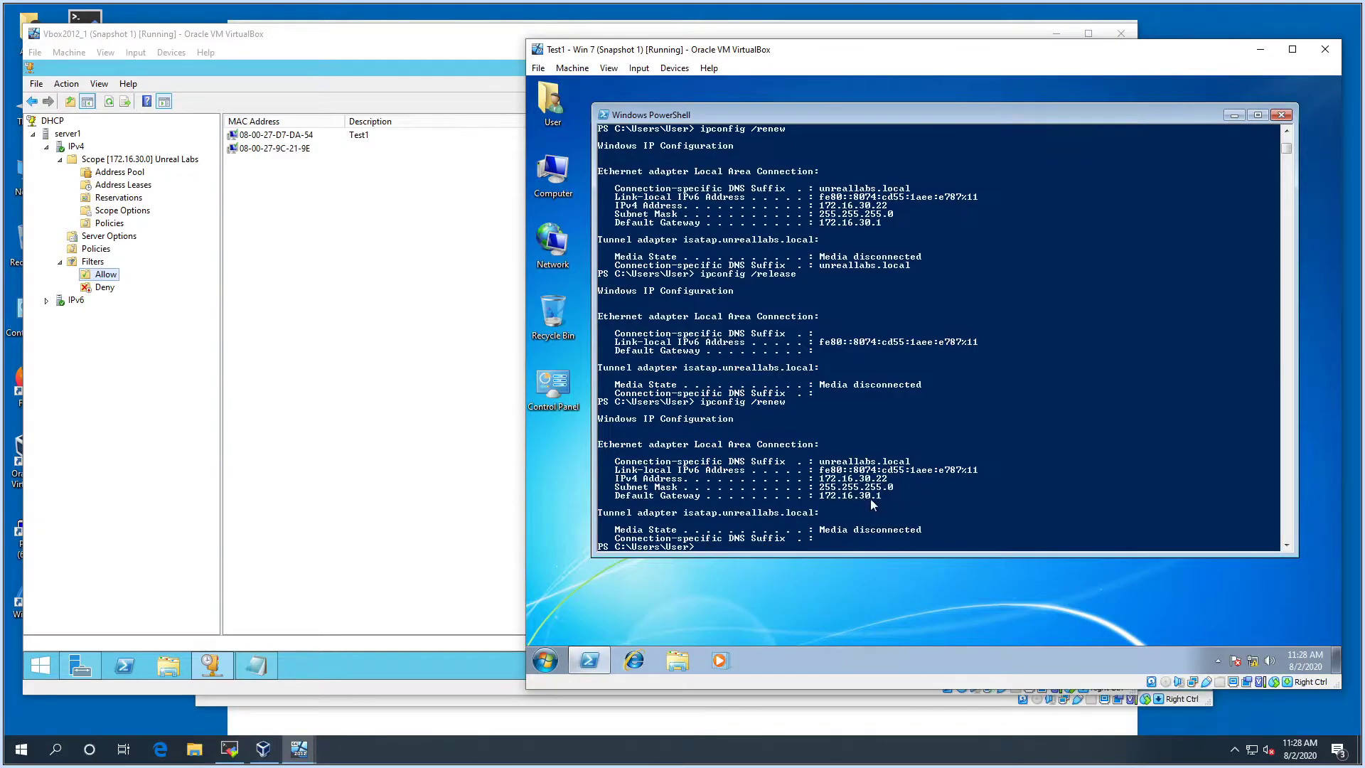
Step: Switch to the Vbox2012_2 machine and run ipconfig /all again in its PowerShell
click(299, 749)
click(396, 700)
key(Up)
key(Return)
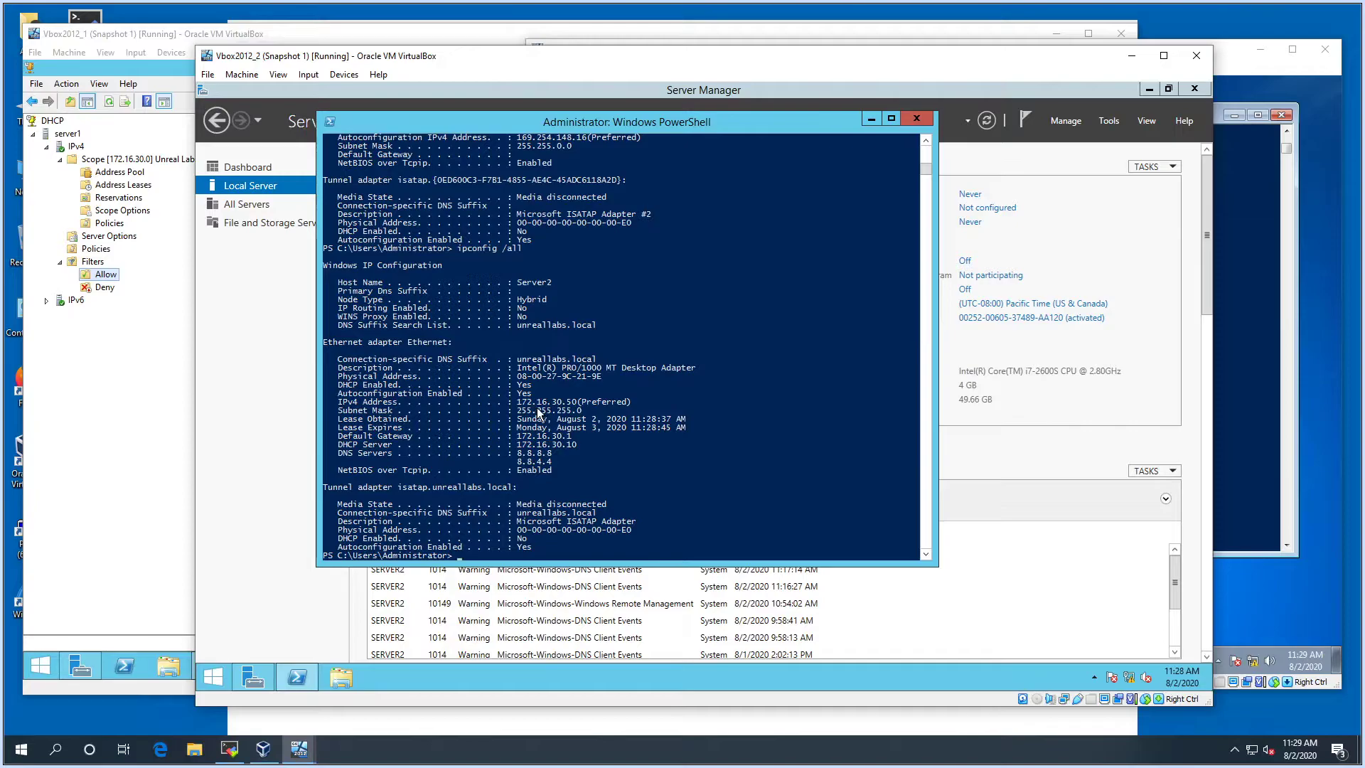
Step: Return to DHCP on Vbox2012_1 and inspect the Test1 and Server2 entries in the Allow filter list
click(143, 342)
click(250, 138)
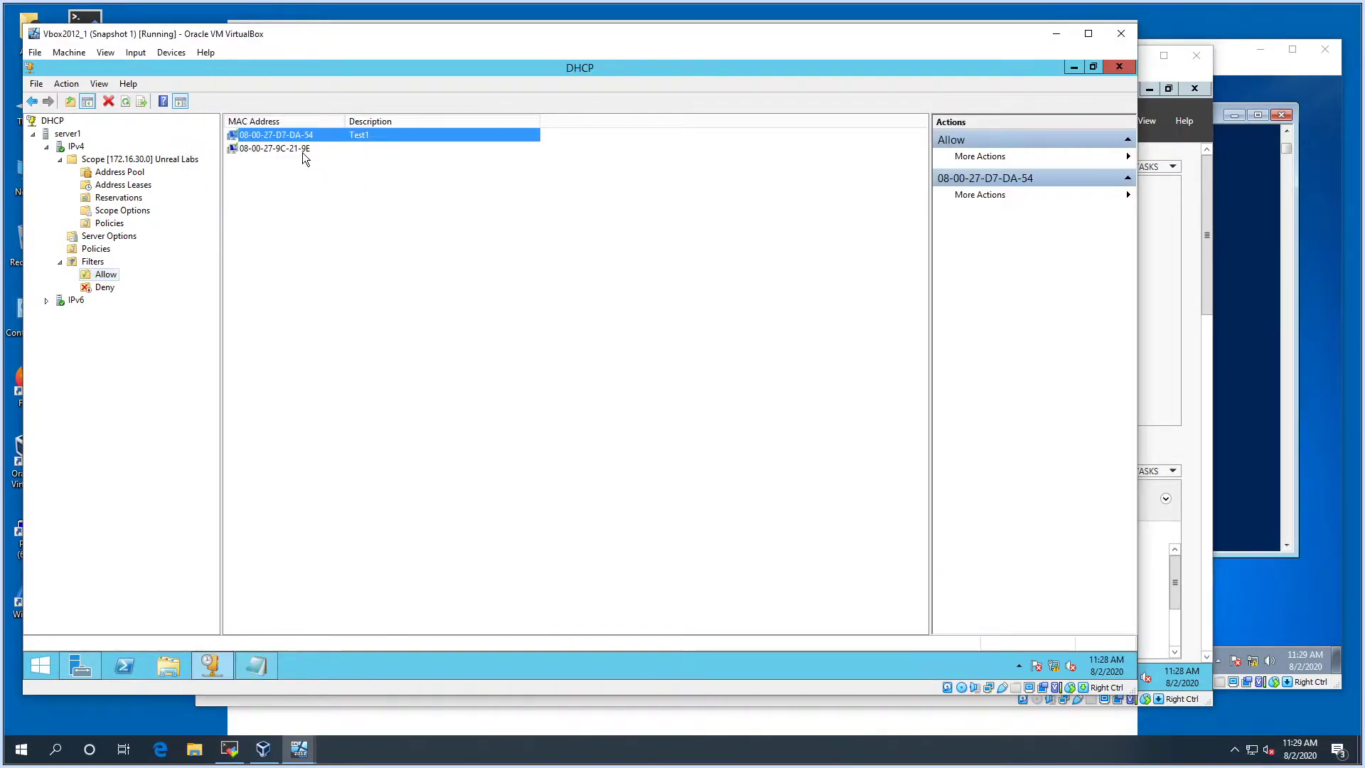
click(296, 151)
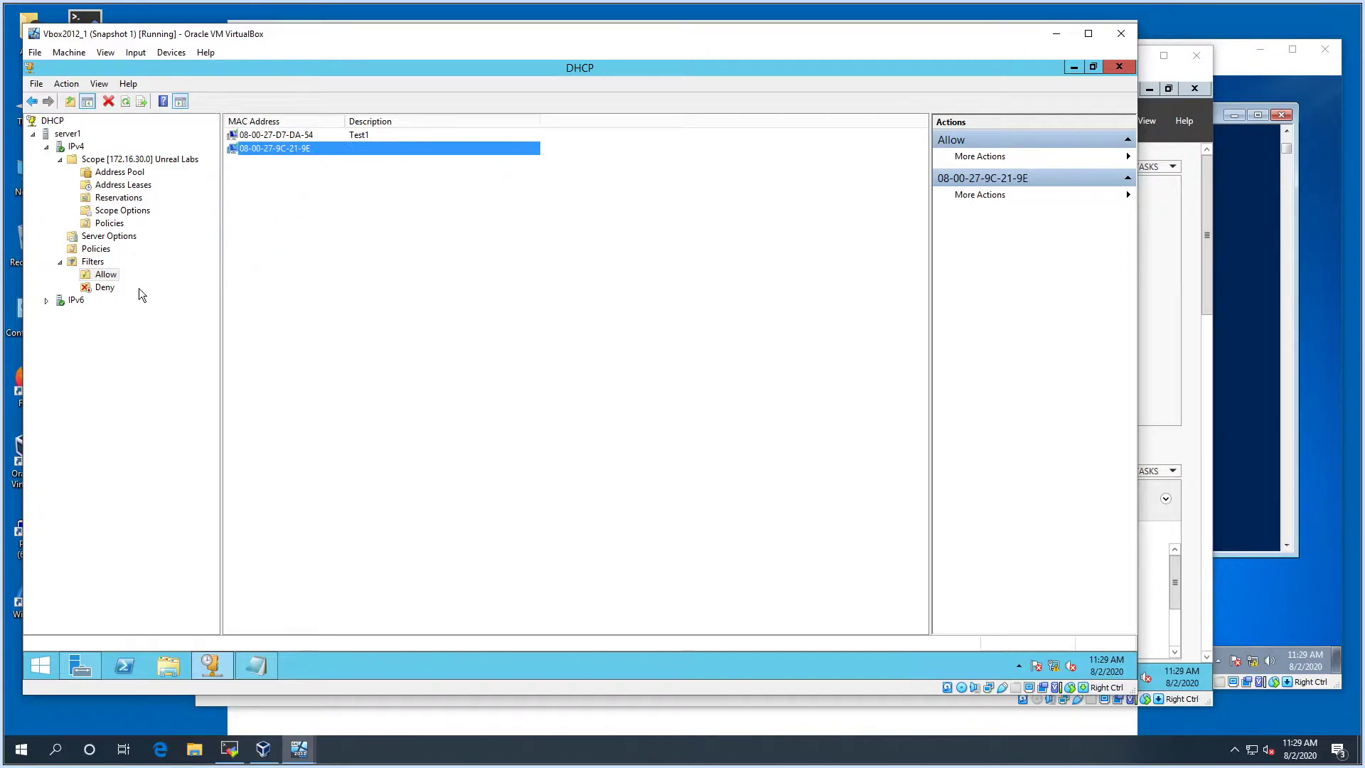
click(263, 139)
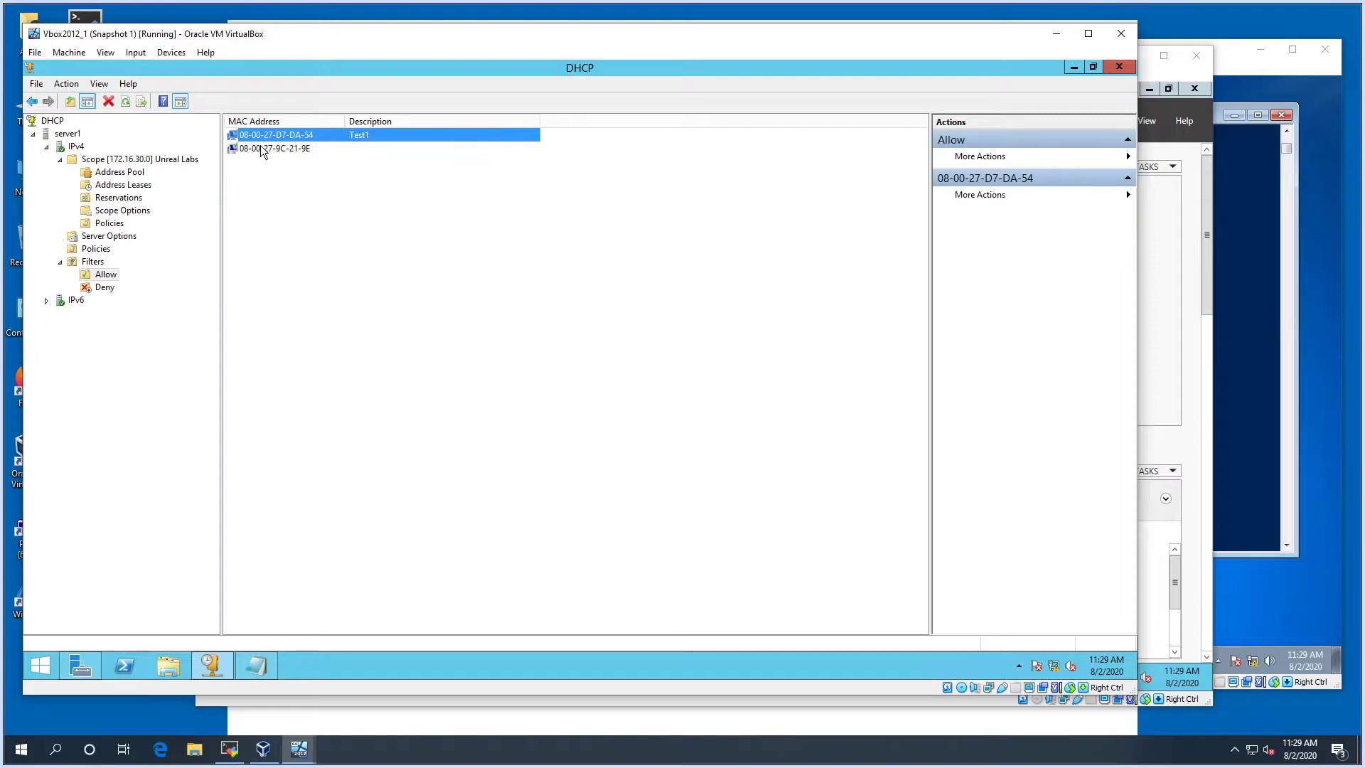
ctrl+click(262, 147)
right_click(260, 147)
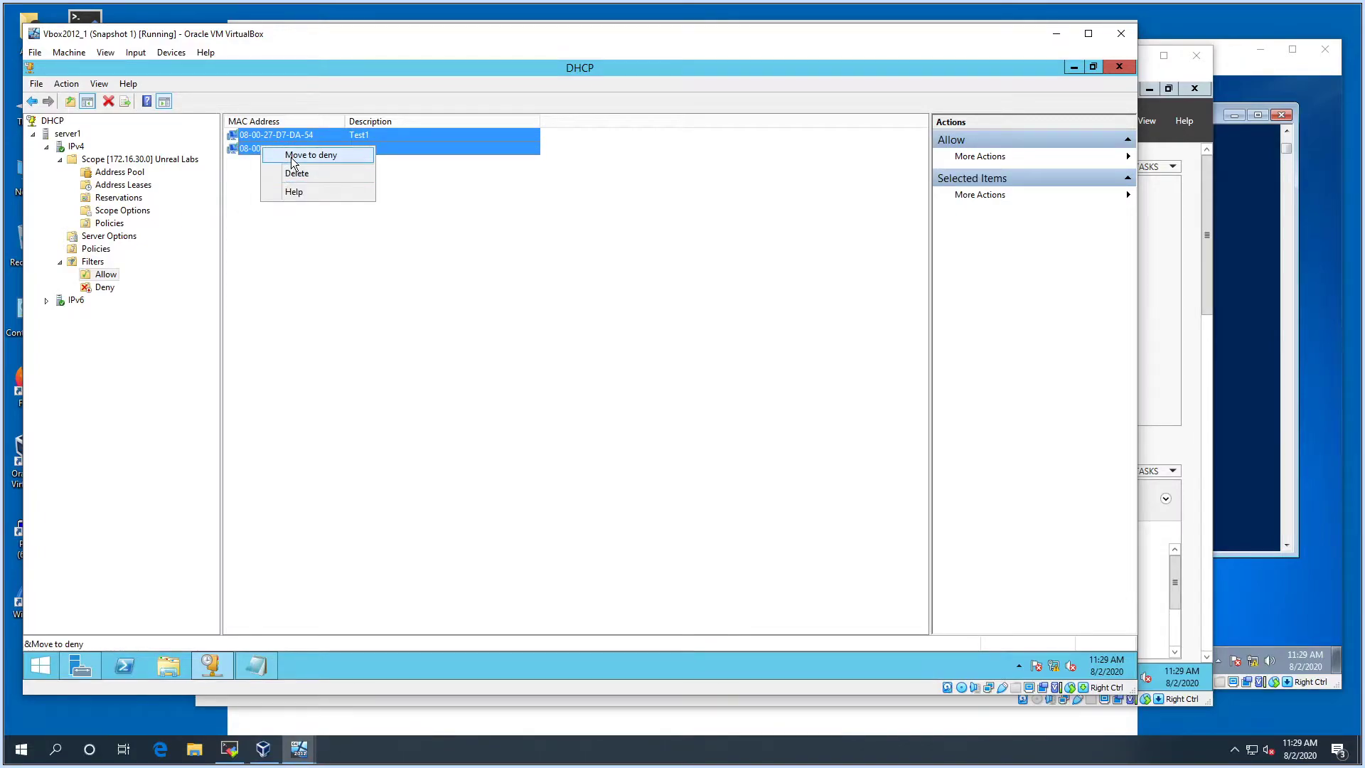
click(256, 148)
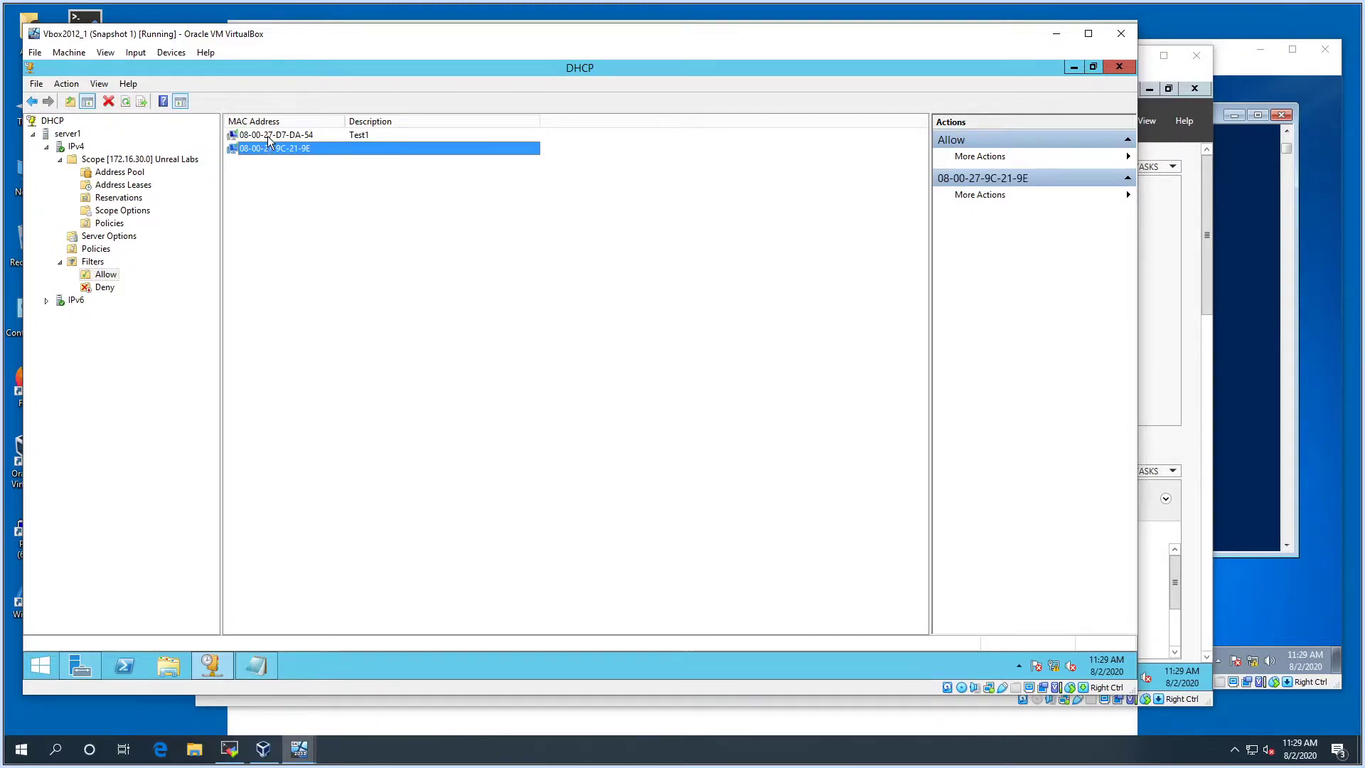
ctrl+click(268, 136)
Step: Move Test1's filter entry 08-00-27-D7-DA-54 from the Allow list to the Deny list
click(267, 138)
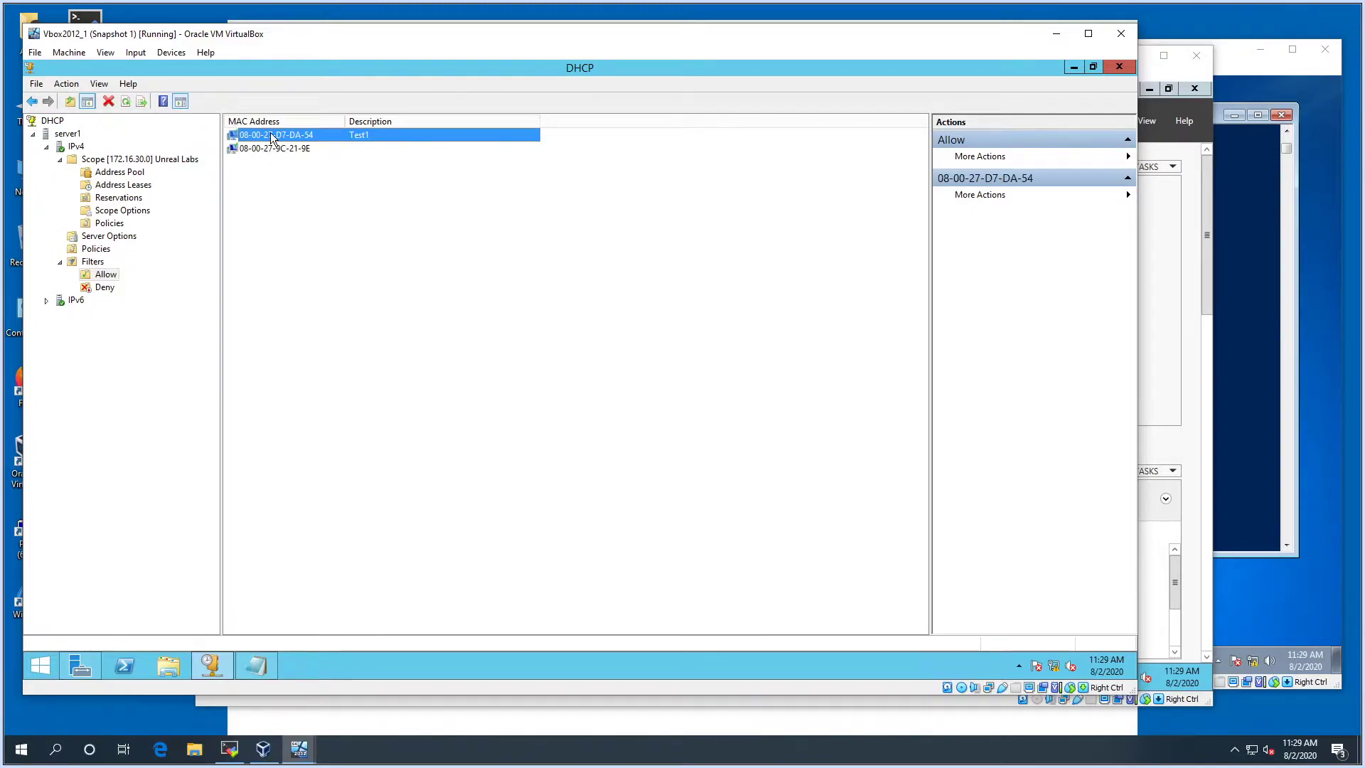
right_click(270, 135)
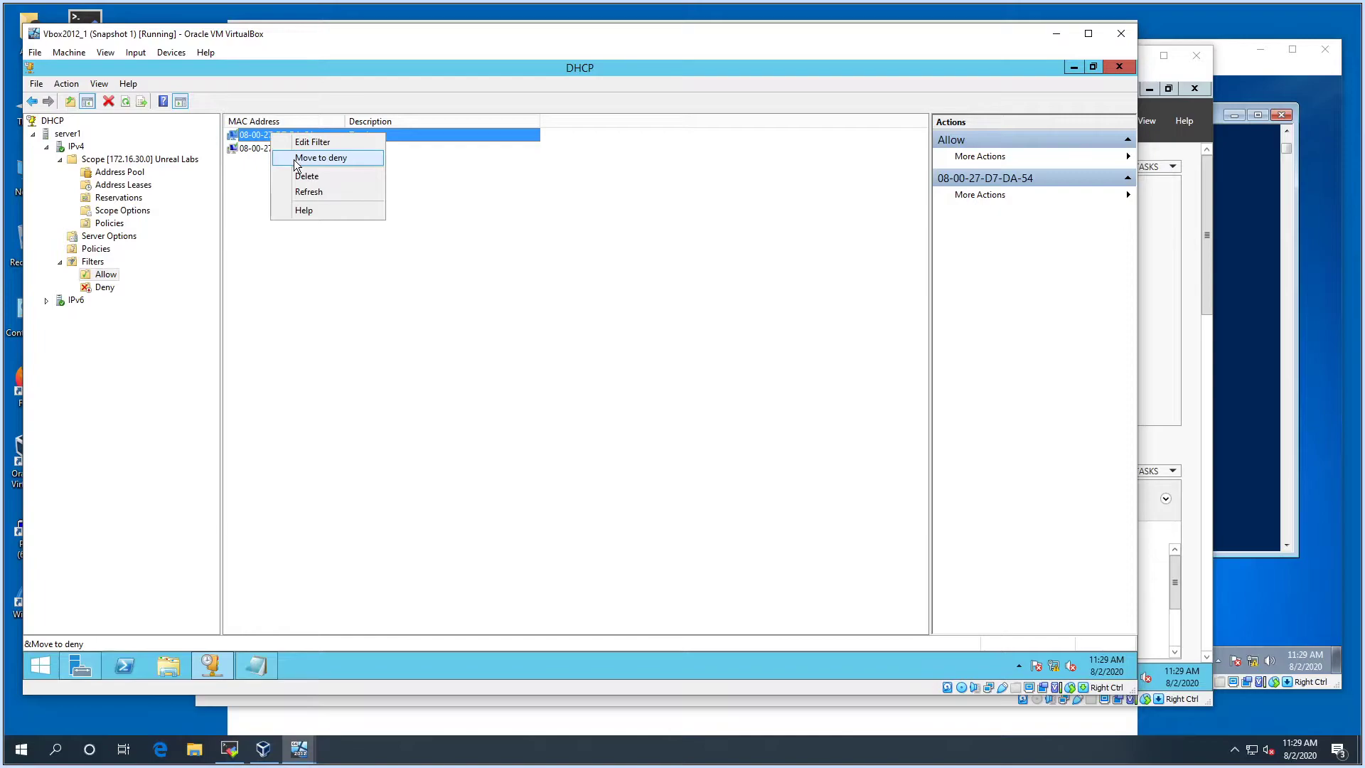
click(297, 160)
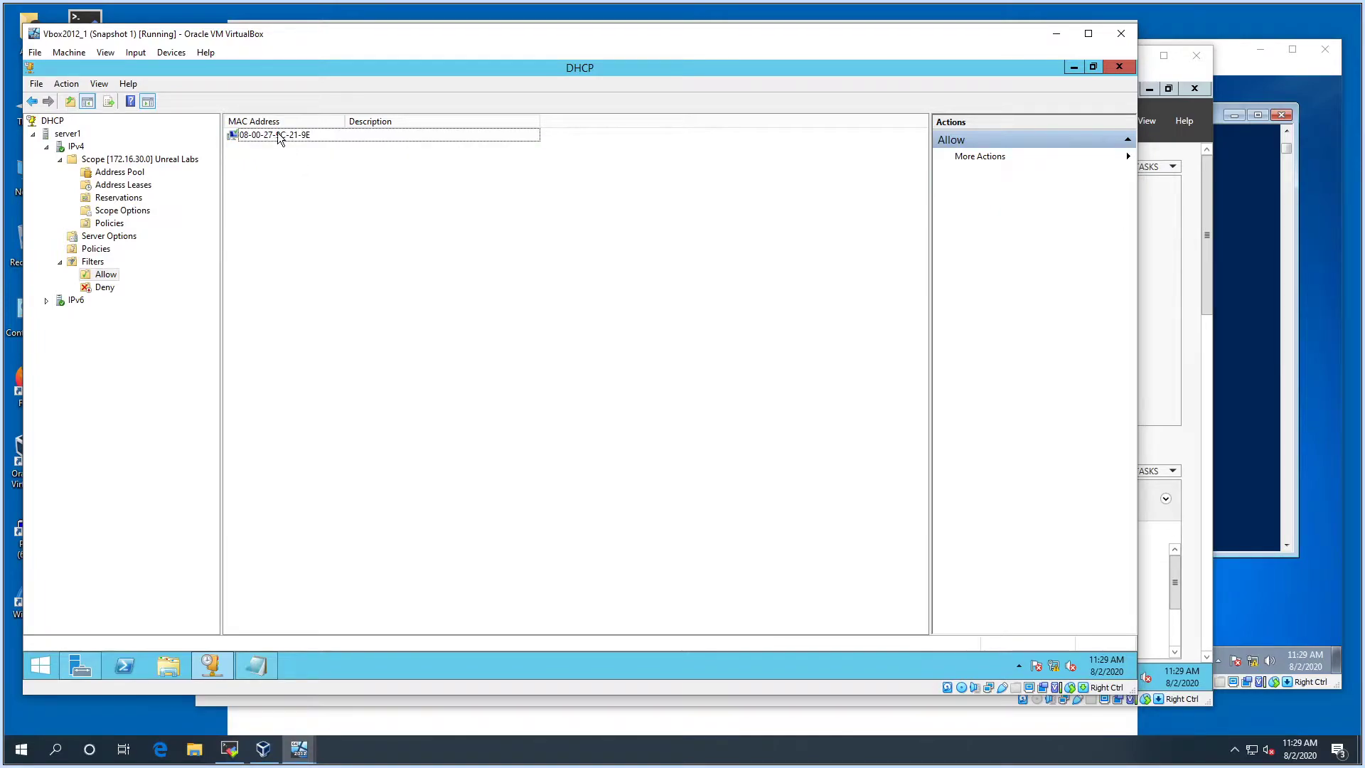
Step: Disable the Allow filter list and enable the Deny filter list
click(104, 287)
right_click(101, 276)
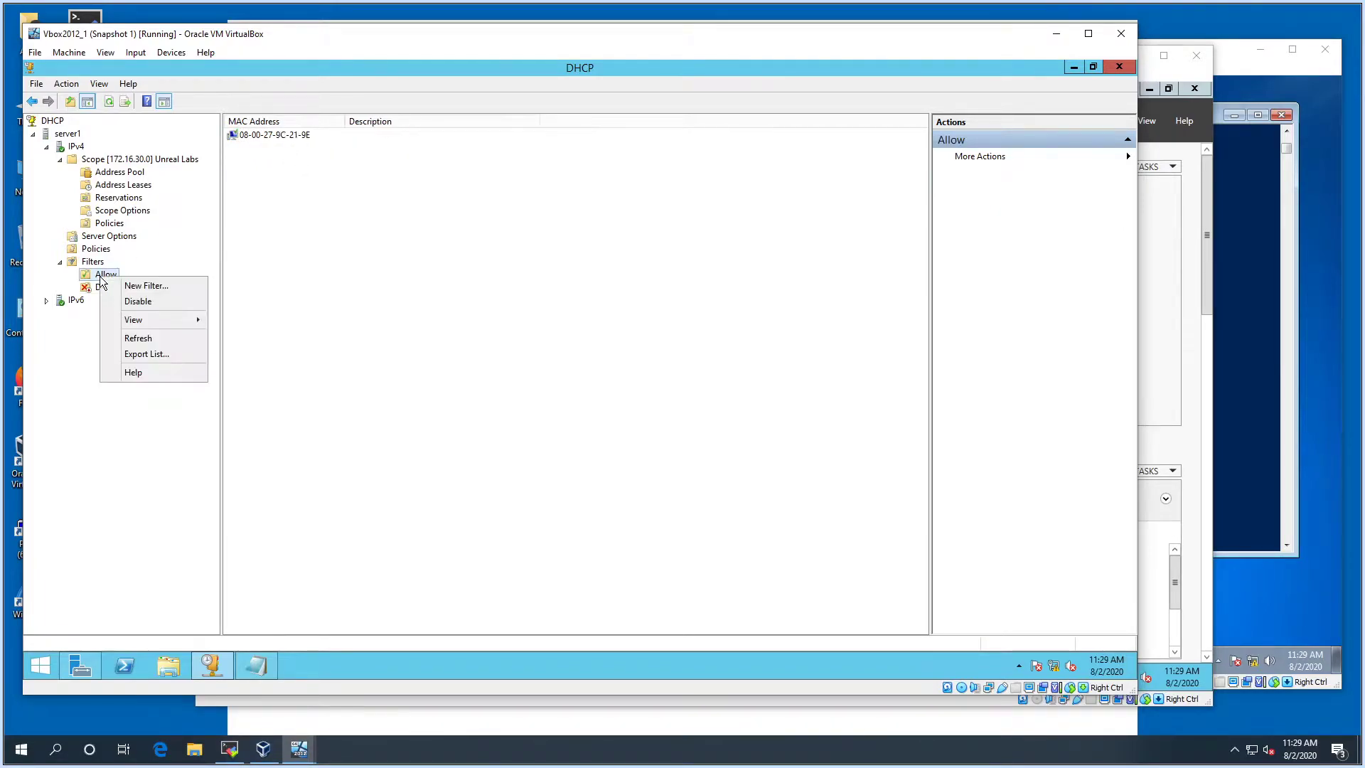
click(138, 301)
click(101, 288)
right_click(100, 289)
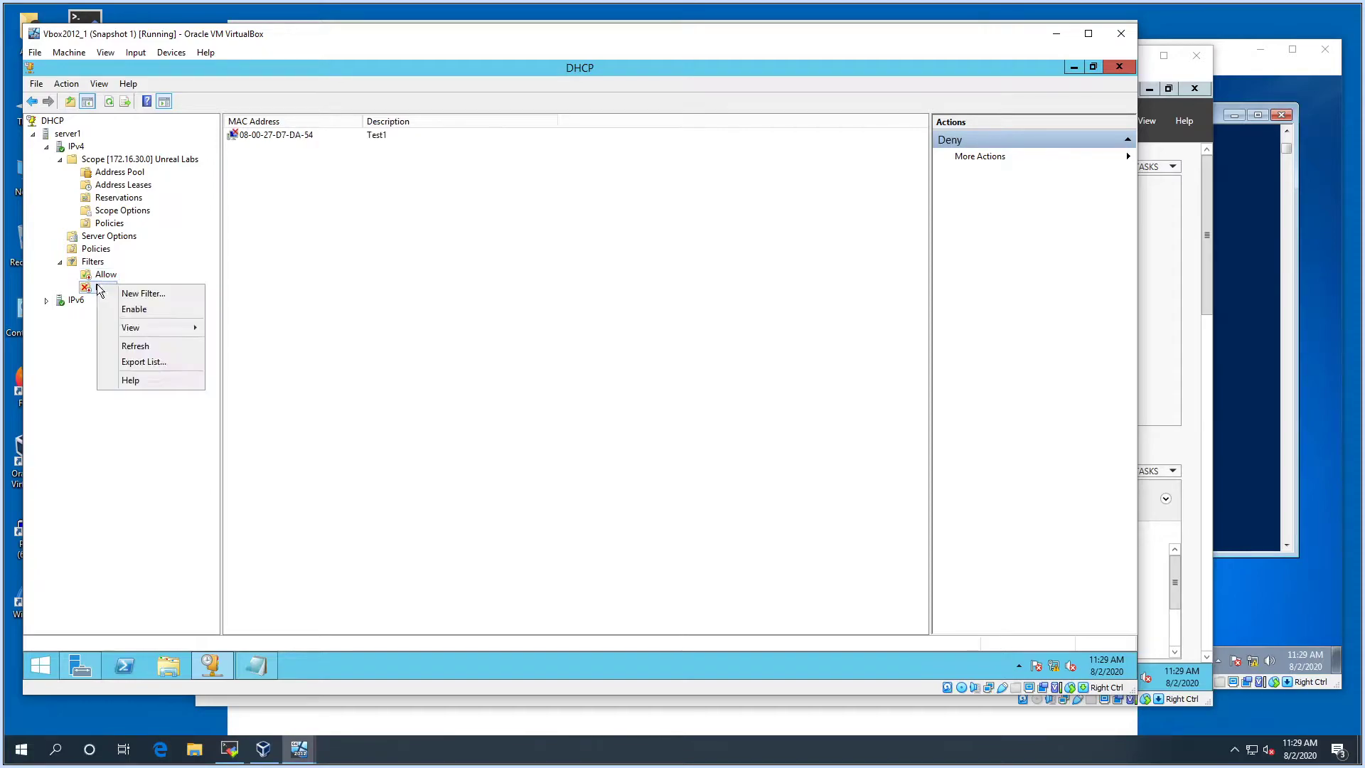
click(132, 309)
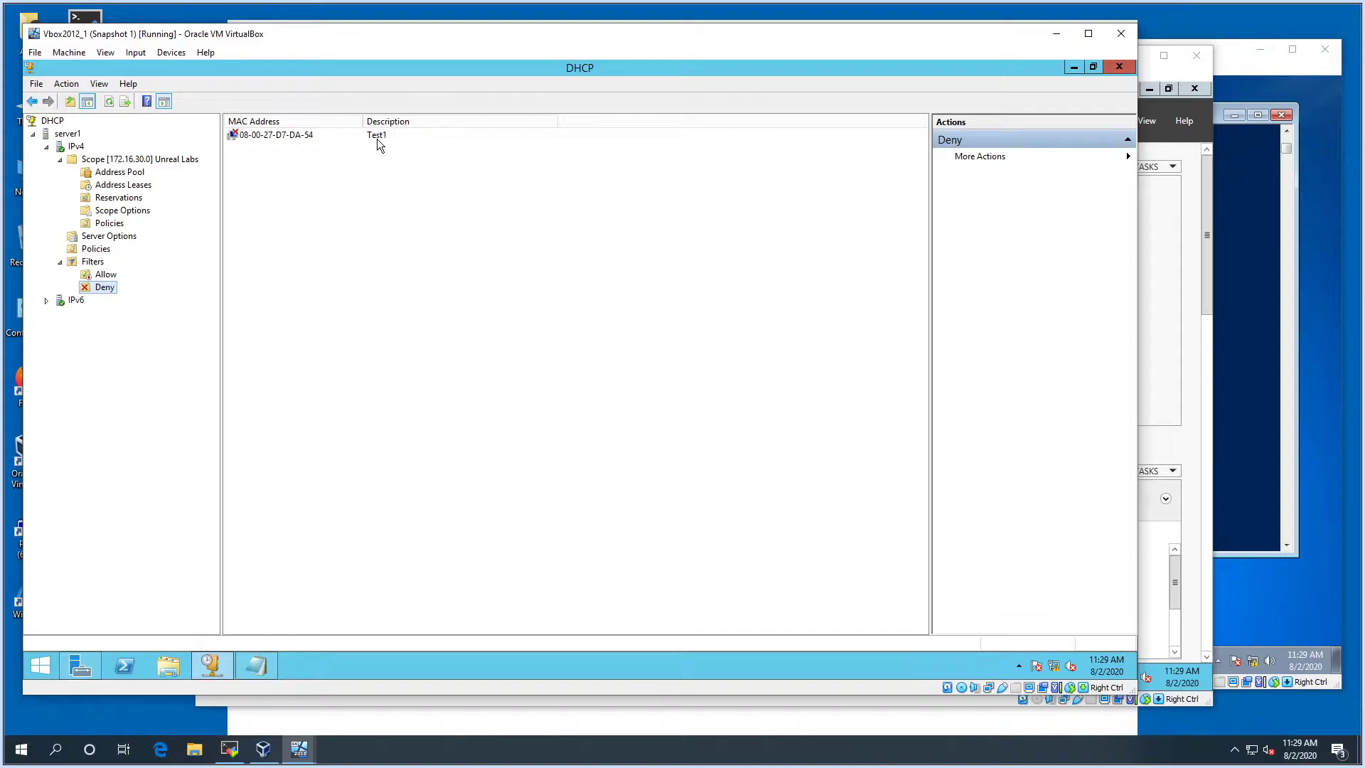
Step: Refresh the Unreal Labs scope's address leases and delete Test1's lease for 172.16.30.22
click(1249, 257)
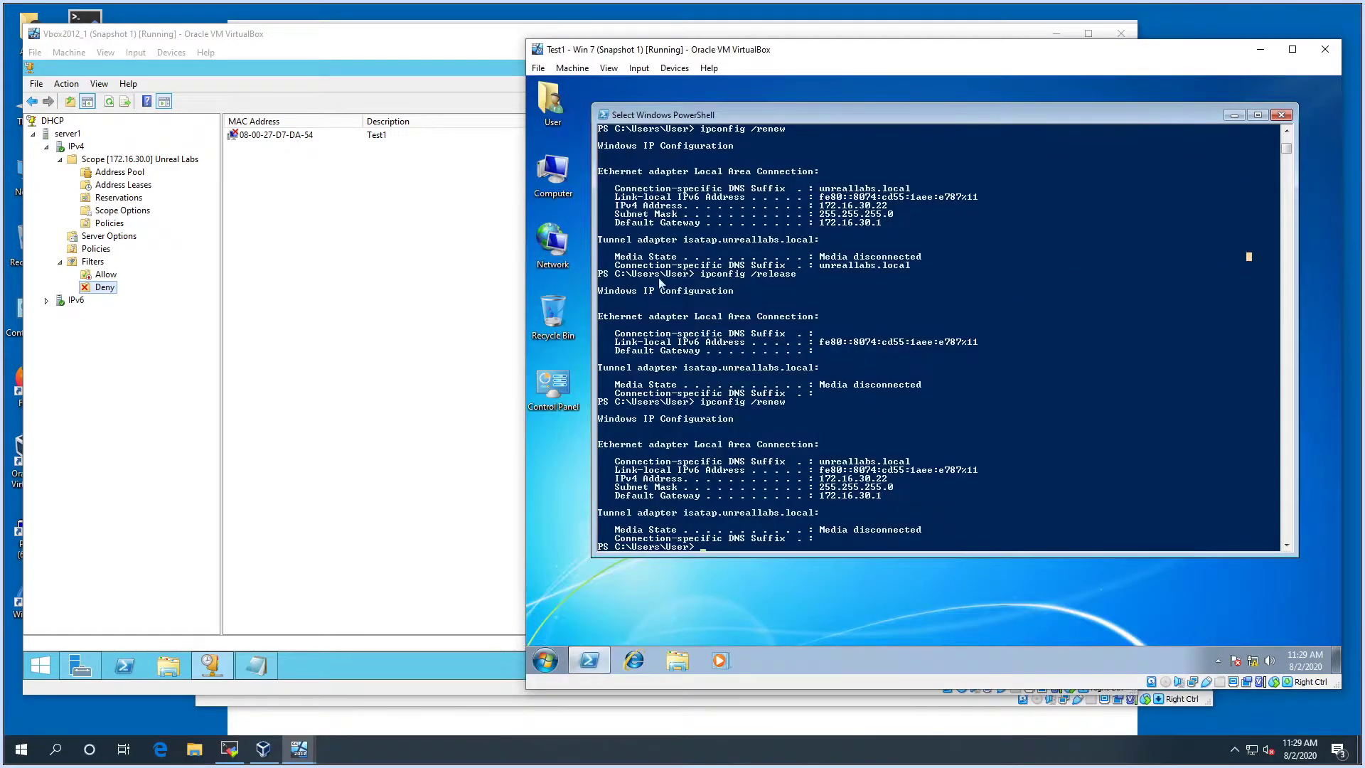
click(128, 186)
right_click(276, 206)
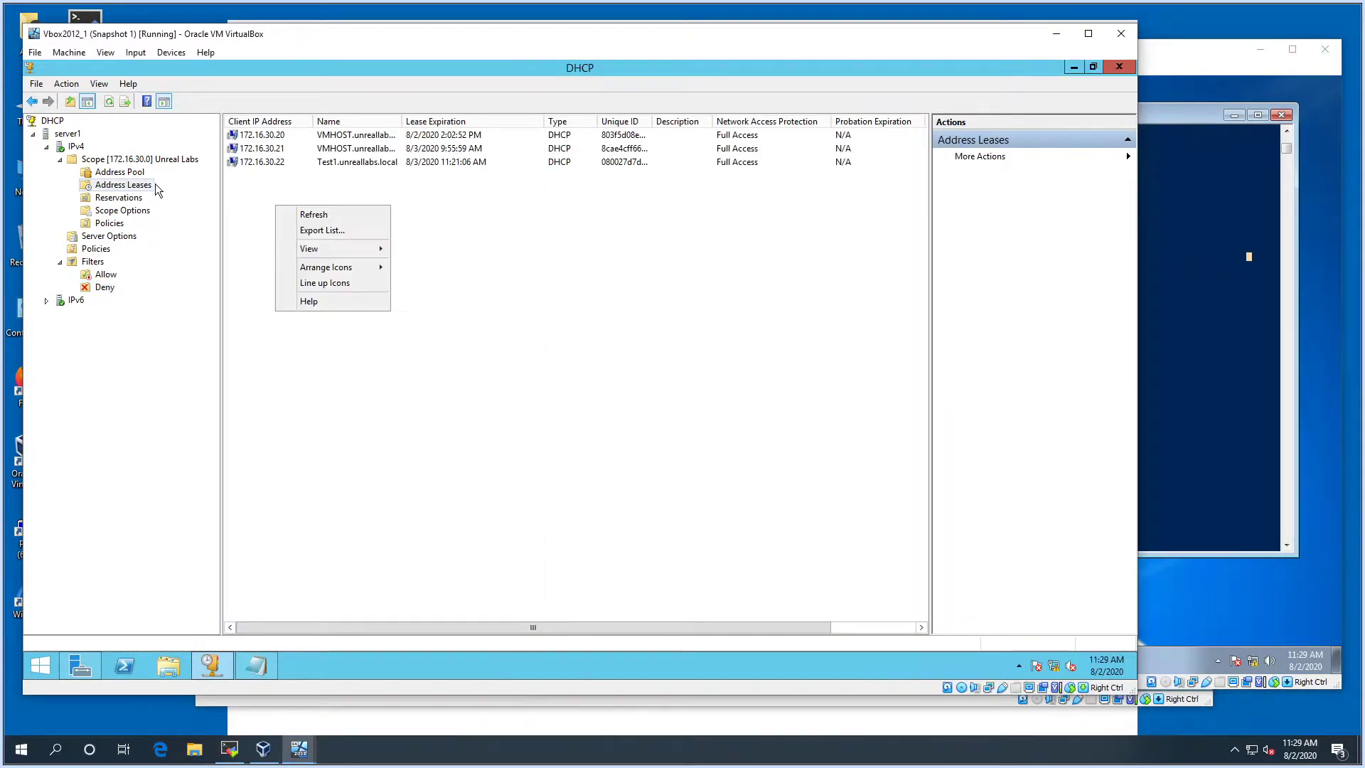
right_click(140, 188)
click(167, 206)
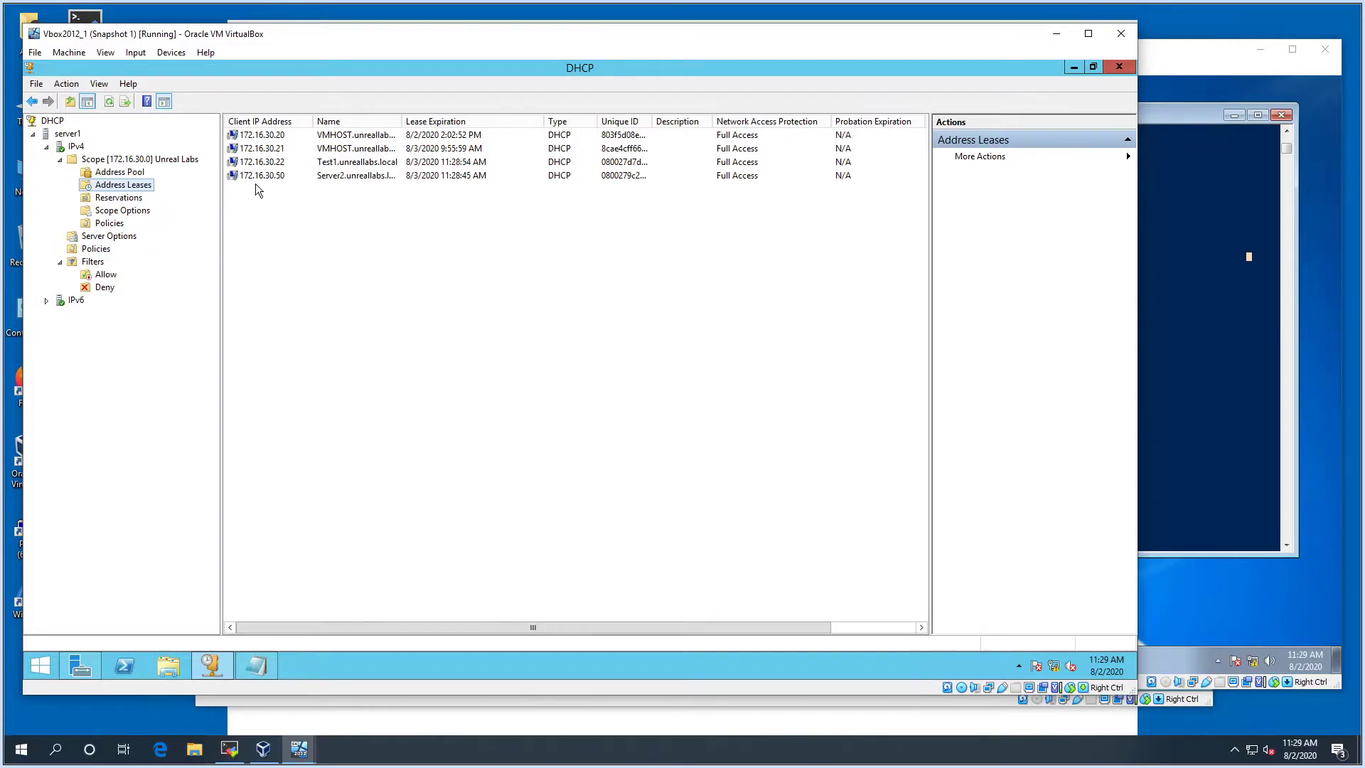
click(271, 165)
right_click(272, 166)
click(292, 212)
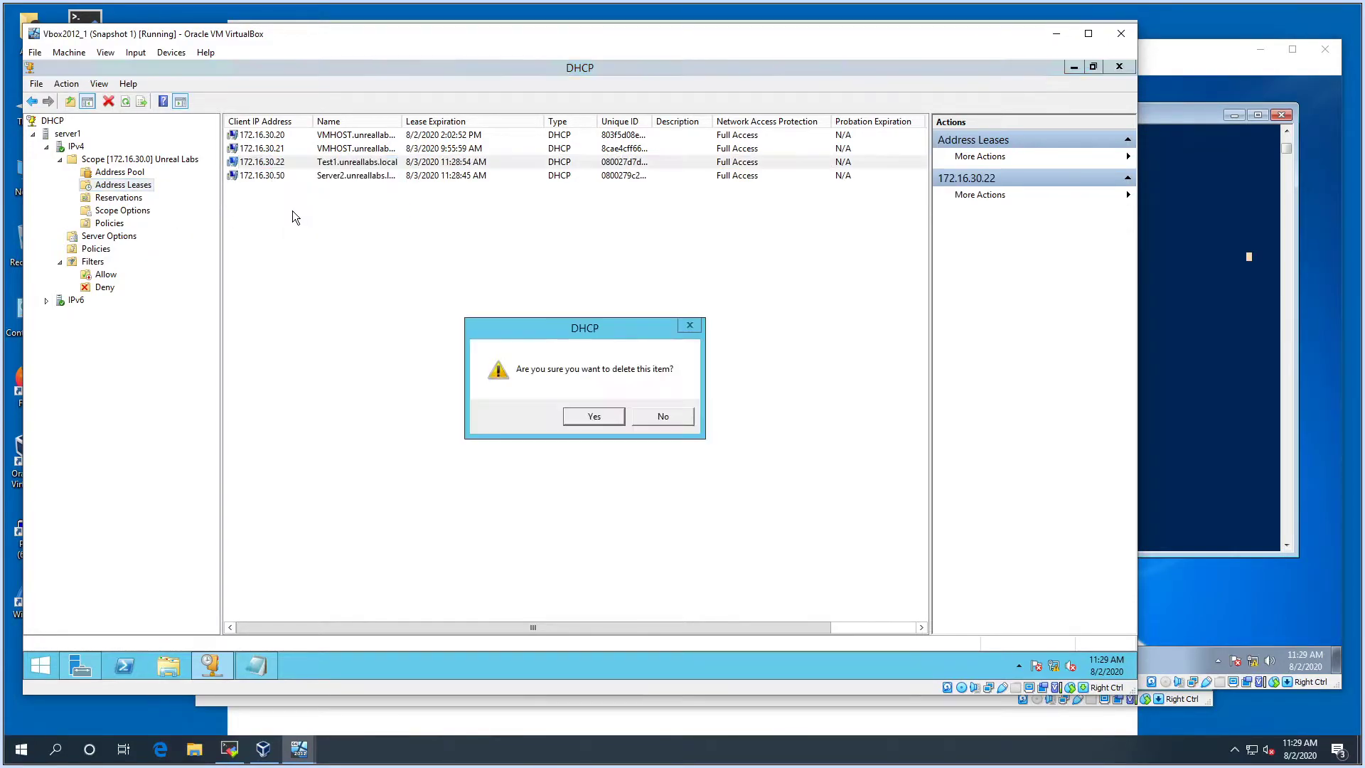
click(594, 423)
Step: Recheck the Deny filter entry in DHCP and run ipconfig /all on Test1
click(1182, 446)
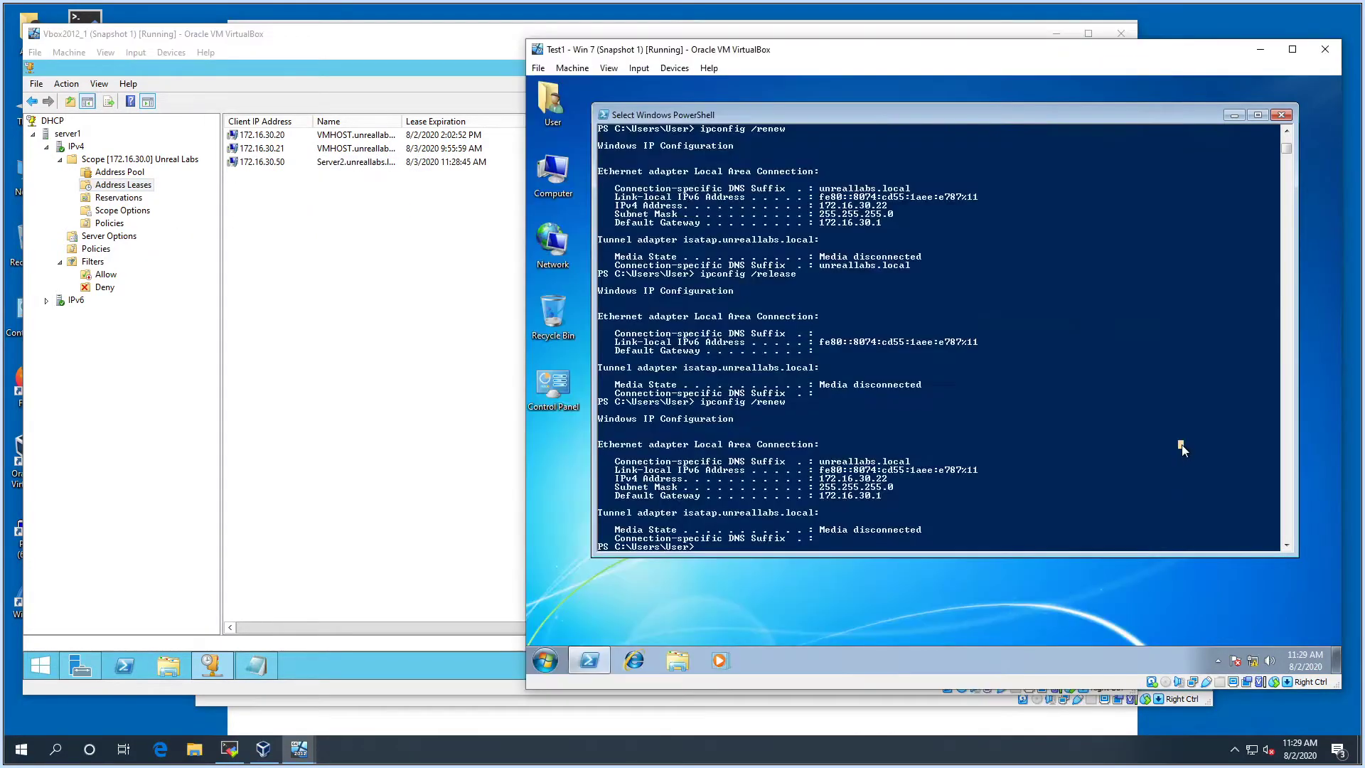
key(Up)
key(Up)
key(BackSpace)
key(BackSpace)
key(BackSpace)
key(BackSpace)
key(BackSpace)
key(BackSpace)
key(BackSpace)
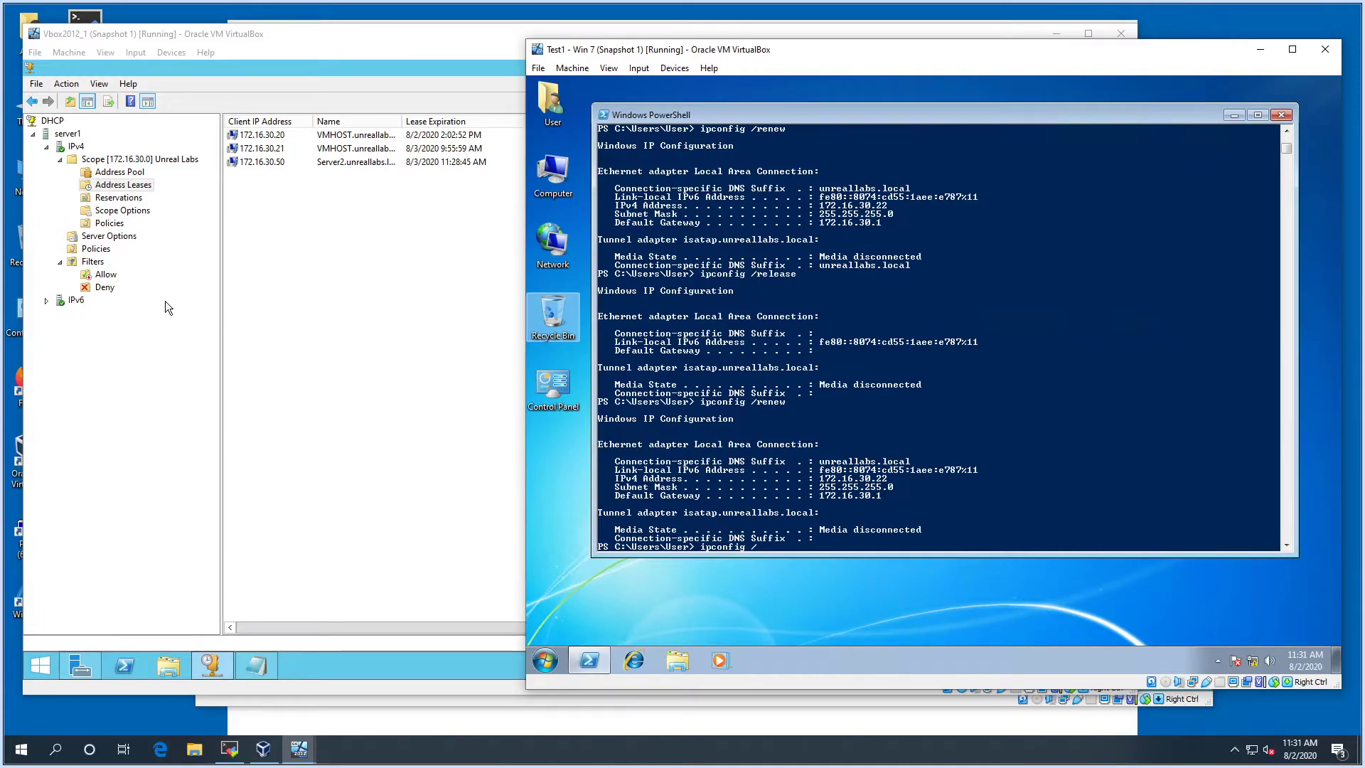
click(105, 288)
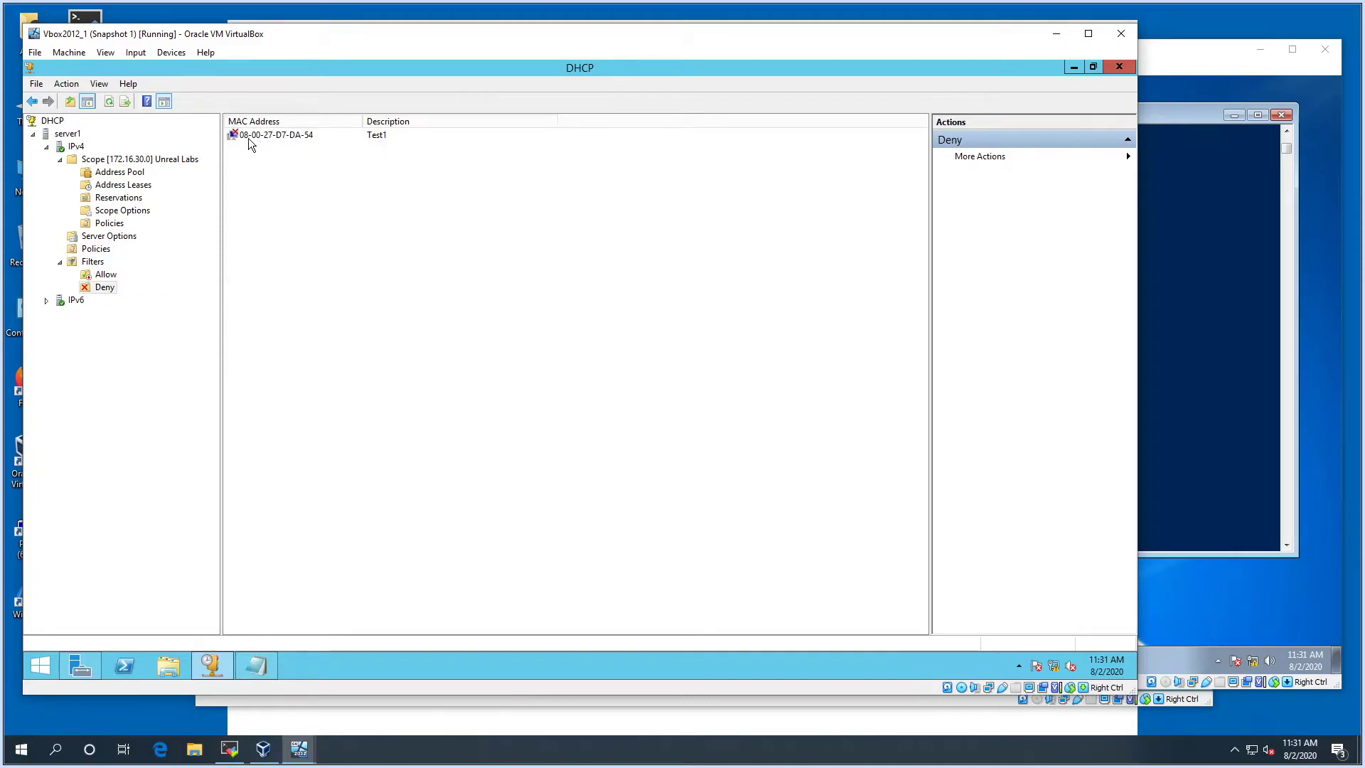
click(1205, 386)
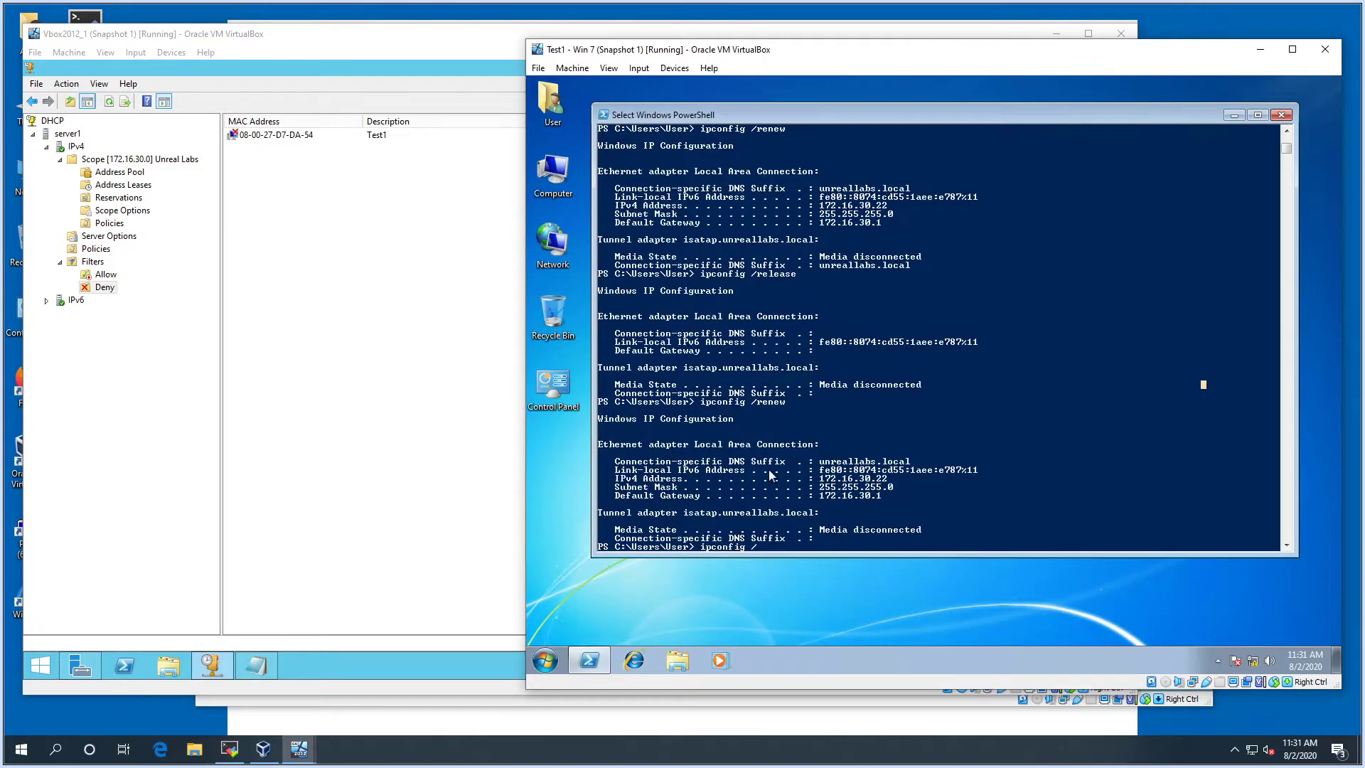
key(BackSpace)
key(BackSpace)
text(/all)
key(Return)
Step: Release and renew Test1's DHCP lease with ipconfig /release and ipconfig /renew to test the Deny filter
text(ipcon)
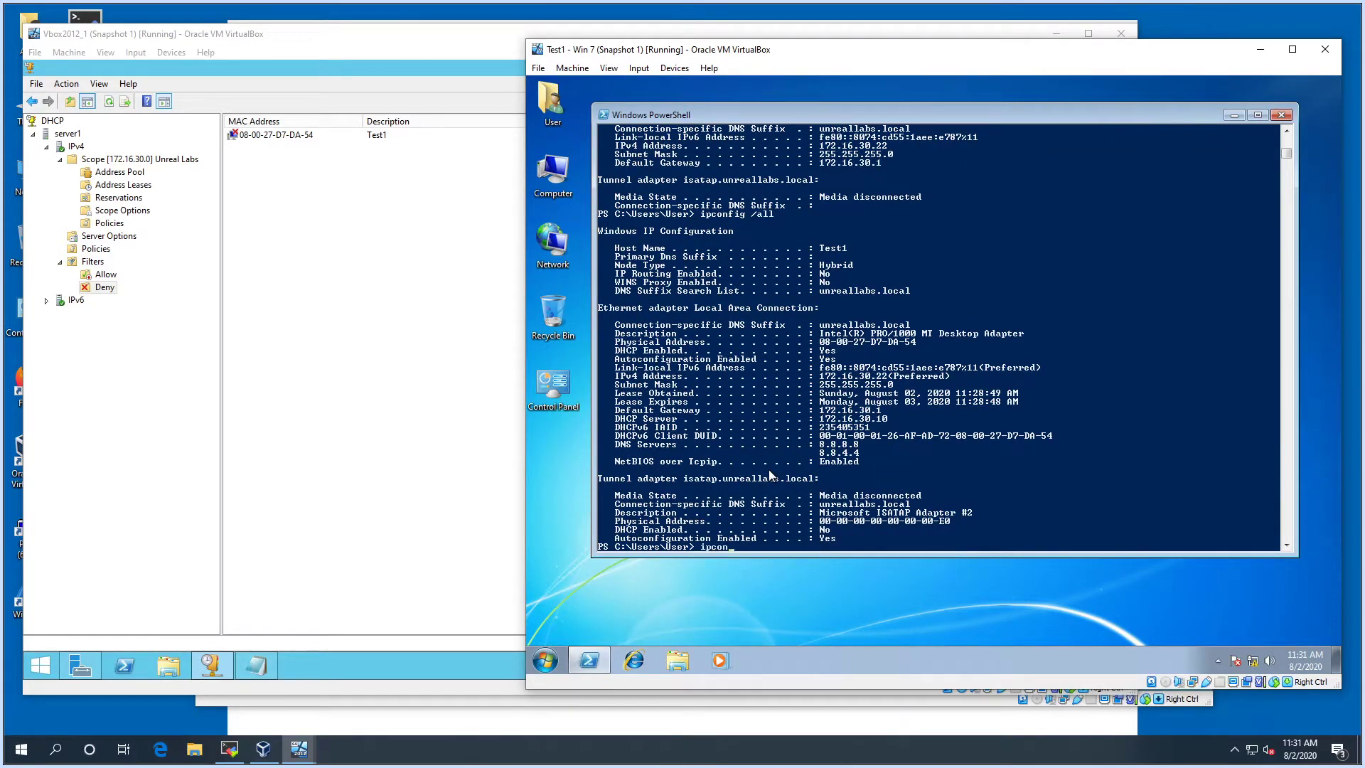
text(fig /release)
key(Return)
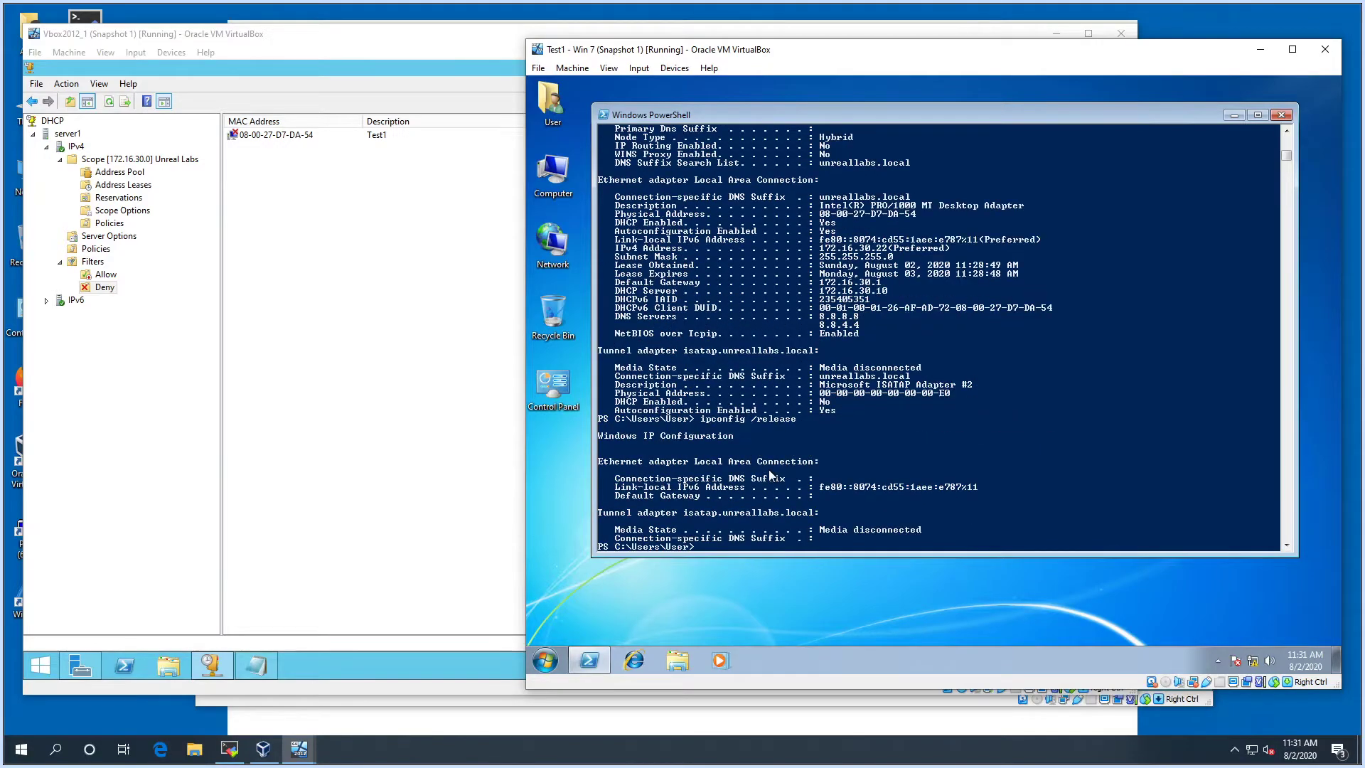
text(ipconfig /renew)
key(Return)
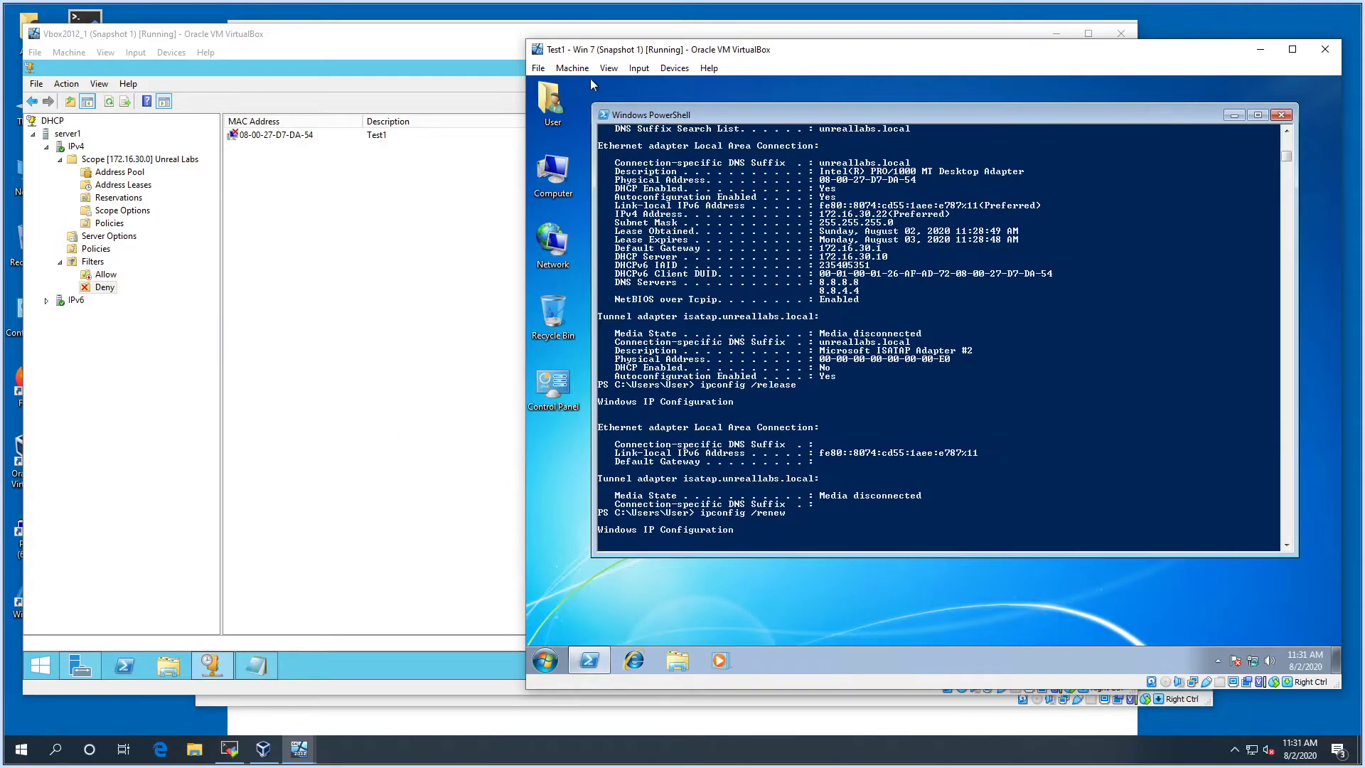
drag(601, 57, 583, 57)
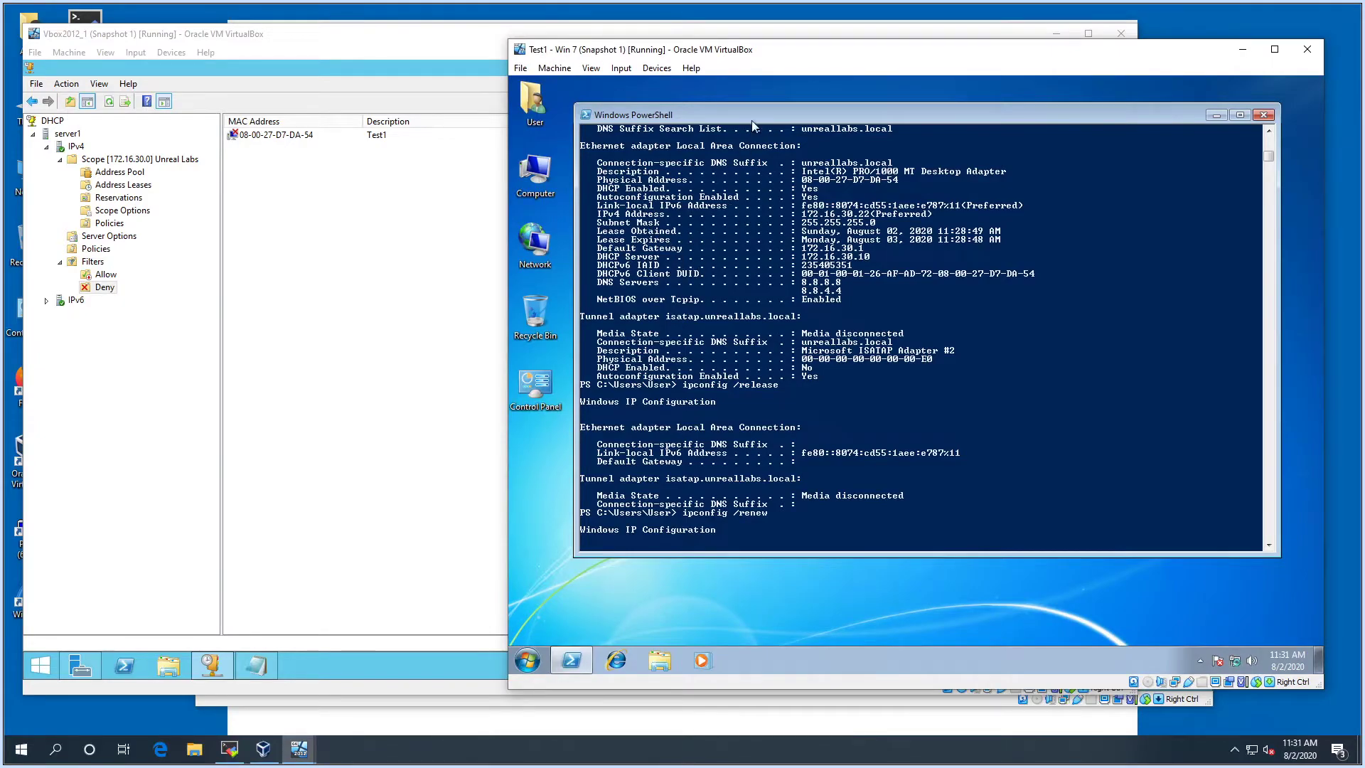
drag(752, 119, 762, 113)
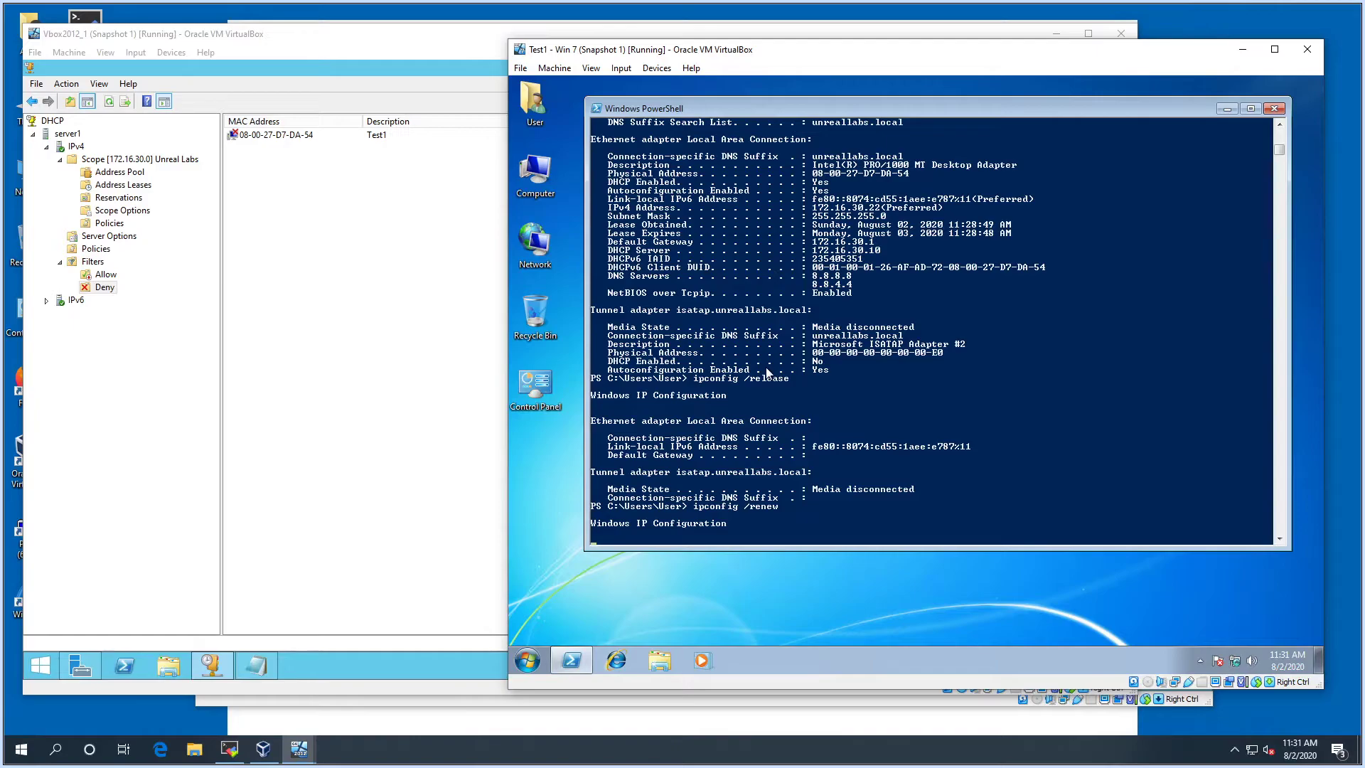
drag(780, 59, 773, 56)
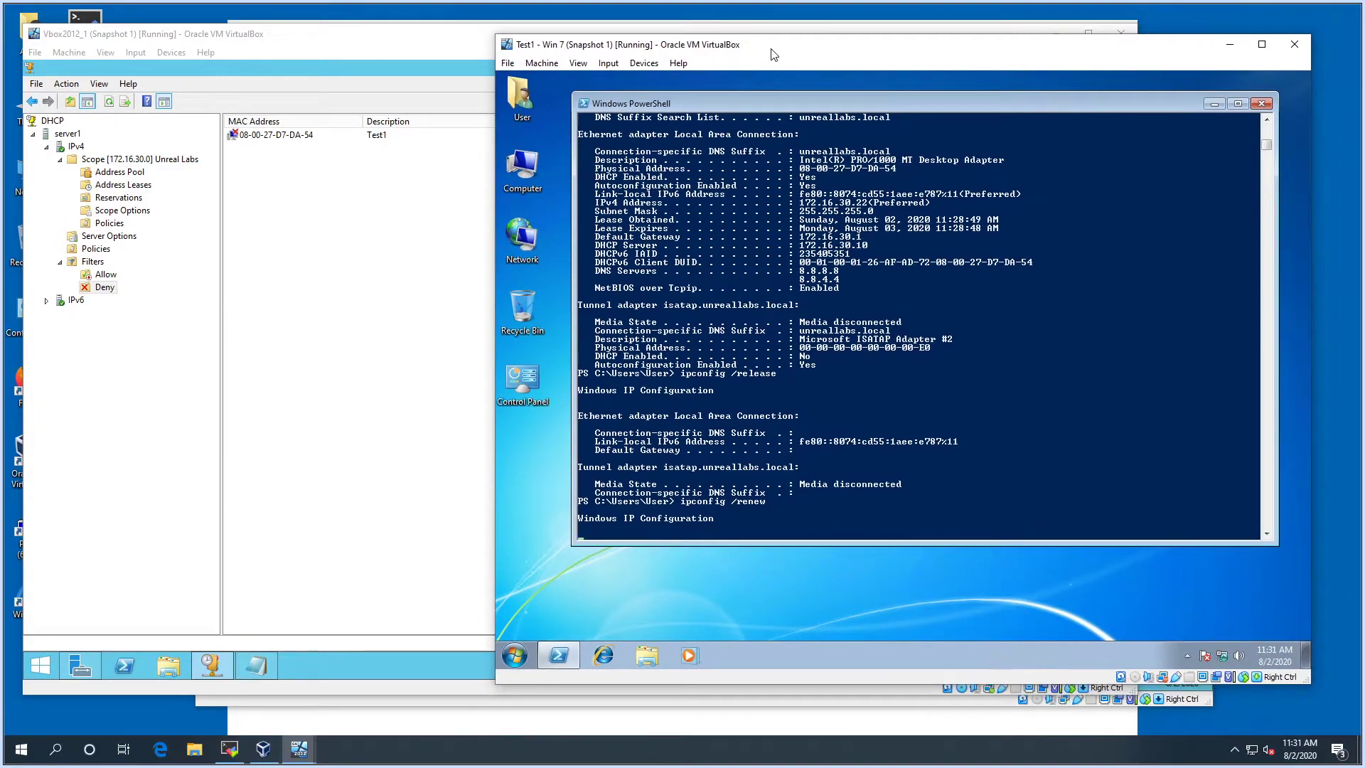
Step: Check the Allow filter list in DHCP and the progress of the ipconfig /renew command on Test1
click(423, 229)
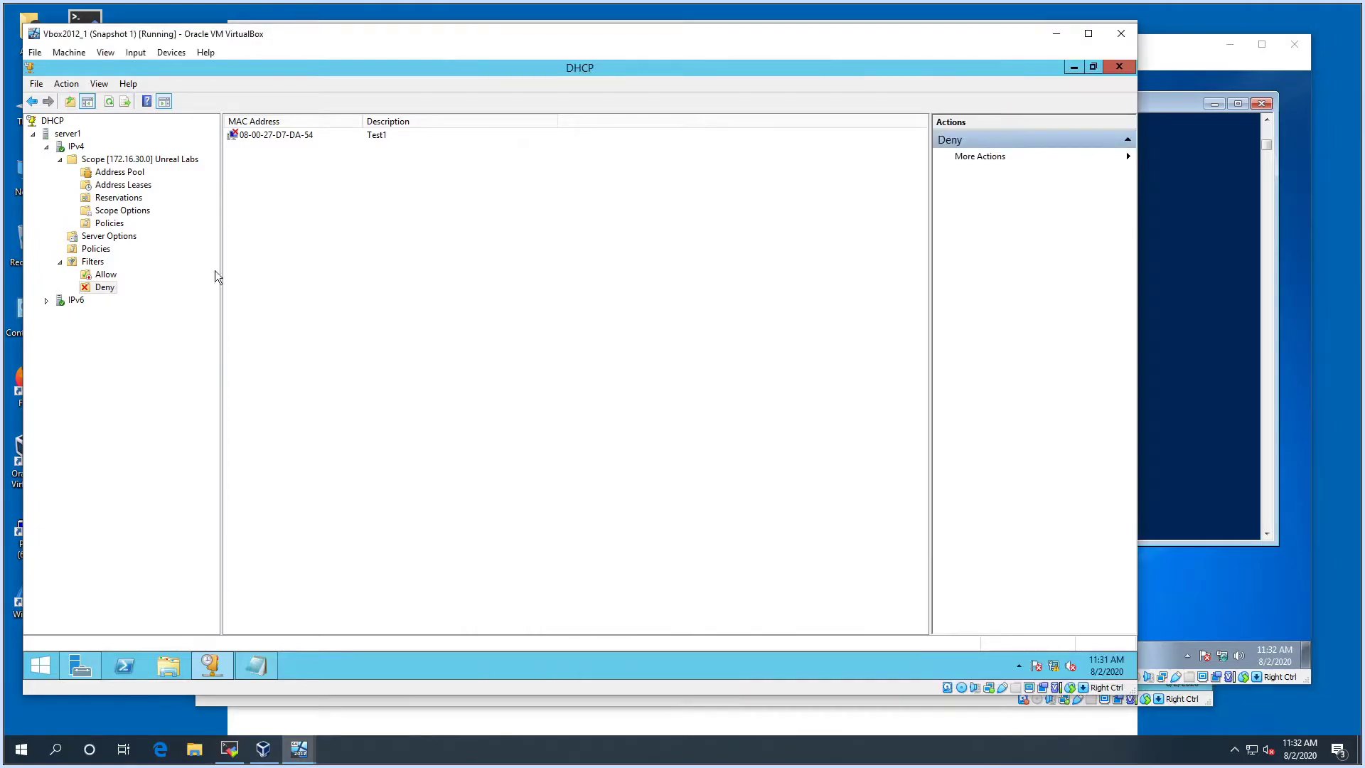
click(103, 276)
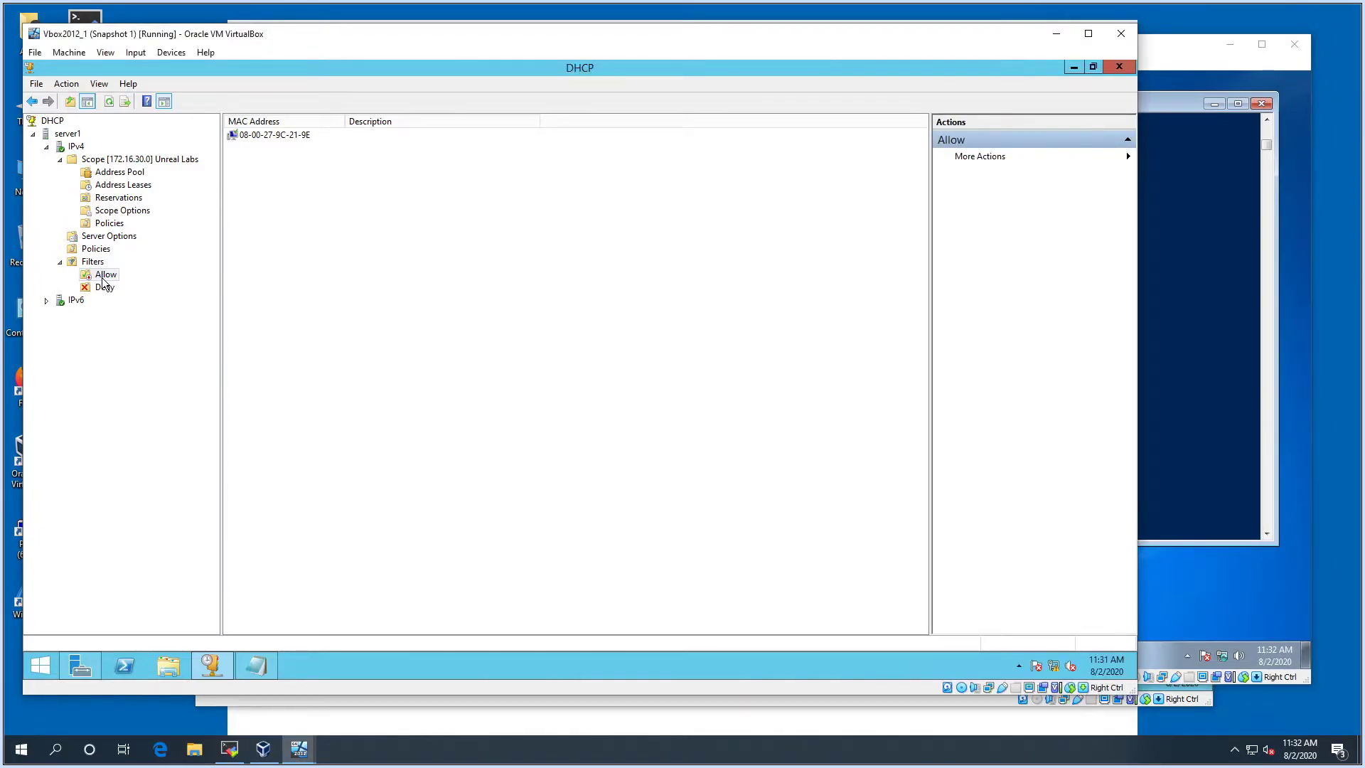
click(1167, 329)
key(Escape)
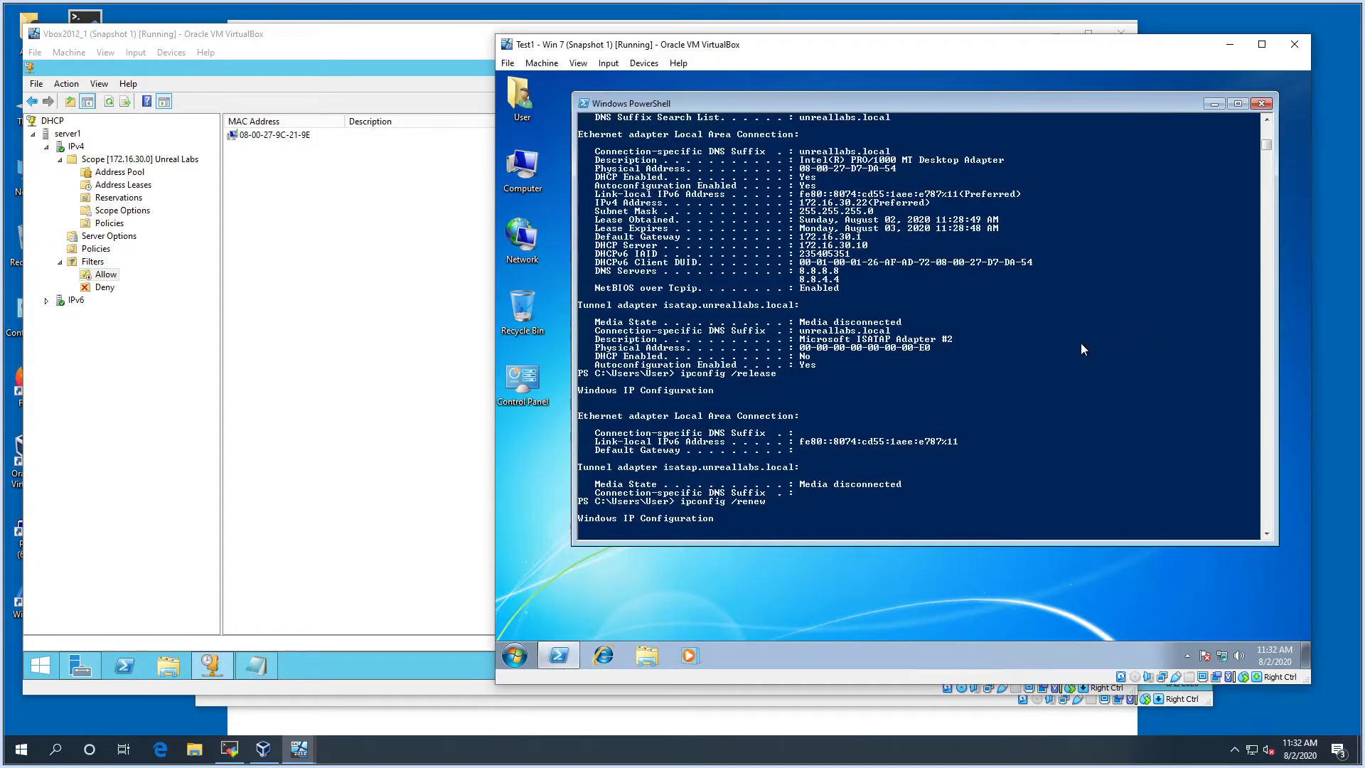
click(862, 393)
key(Escape)
Step: Enable the Allow filter list in DHCP on Vbox2012_1
click(88, 279)
right_click(88, 279)
click(108, 304)
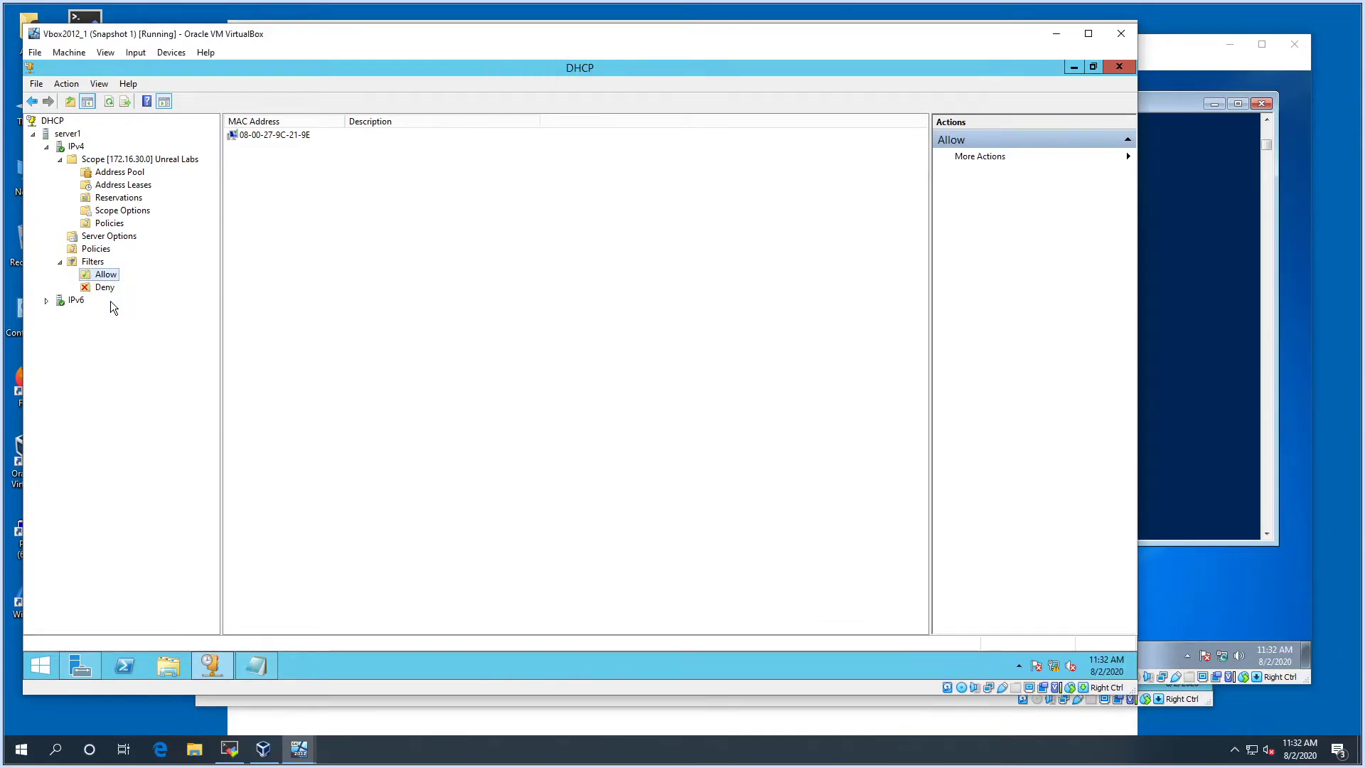
Step: Review the Deny filter list and Server2's entry in the Allow filter list
click(100, 285)
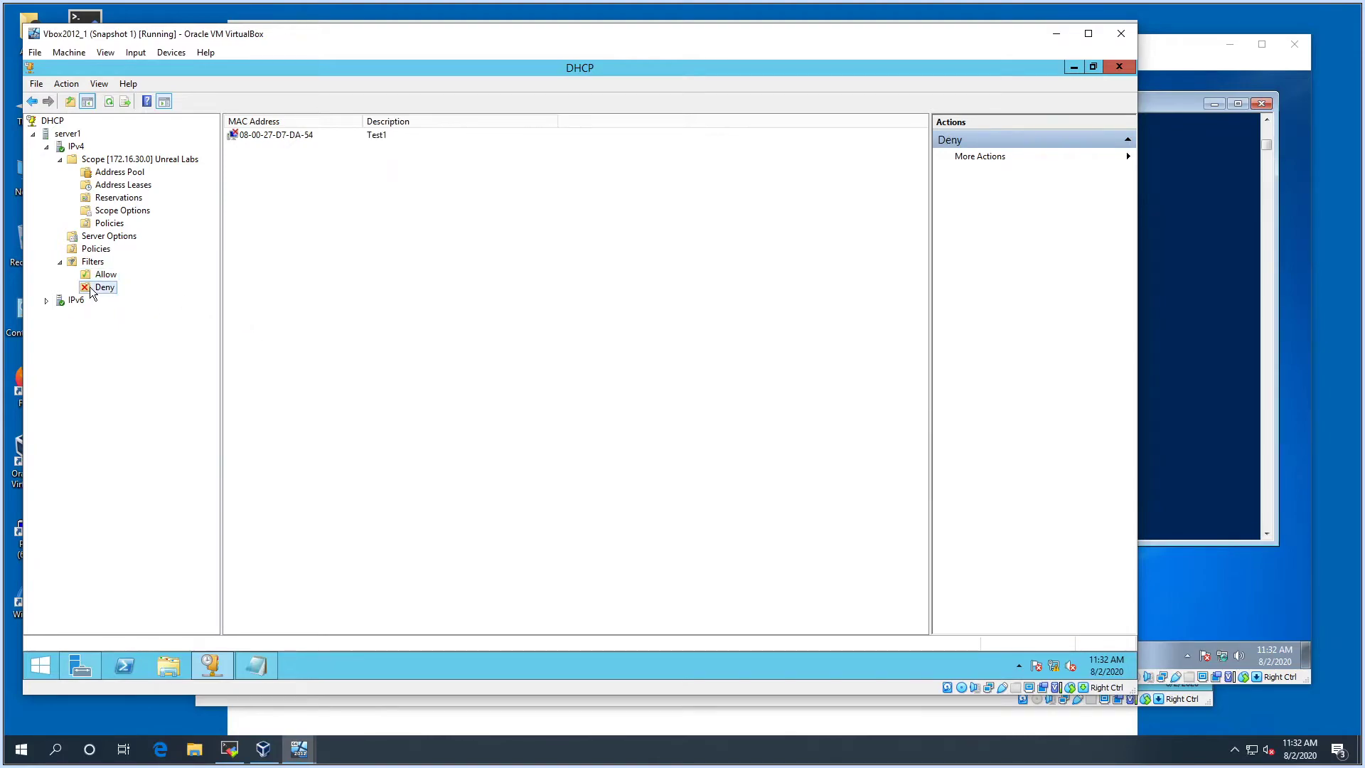
click(103, 275)
click(288, 137)
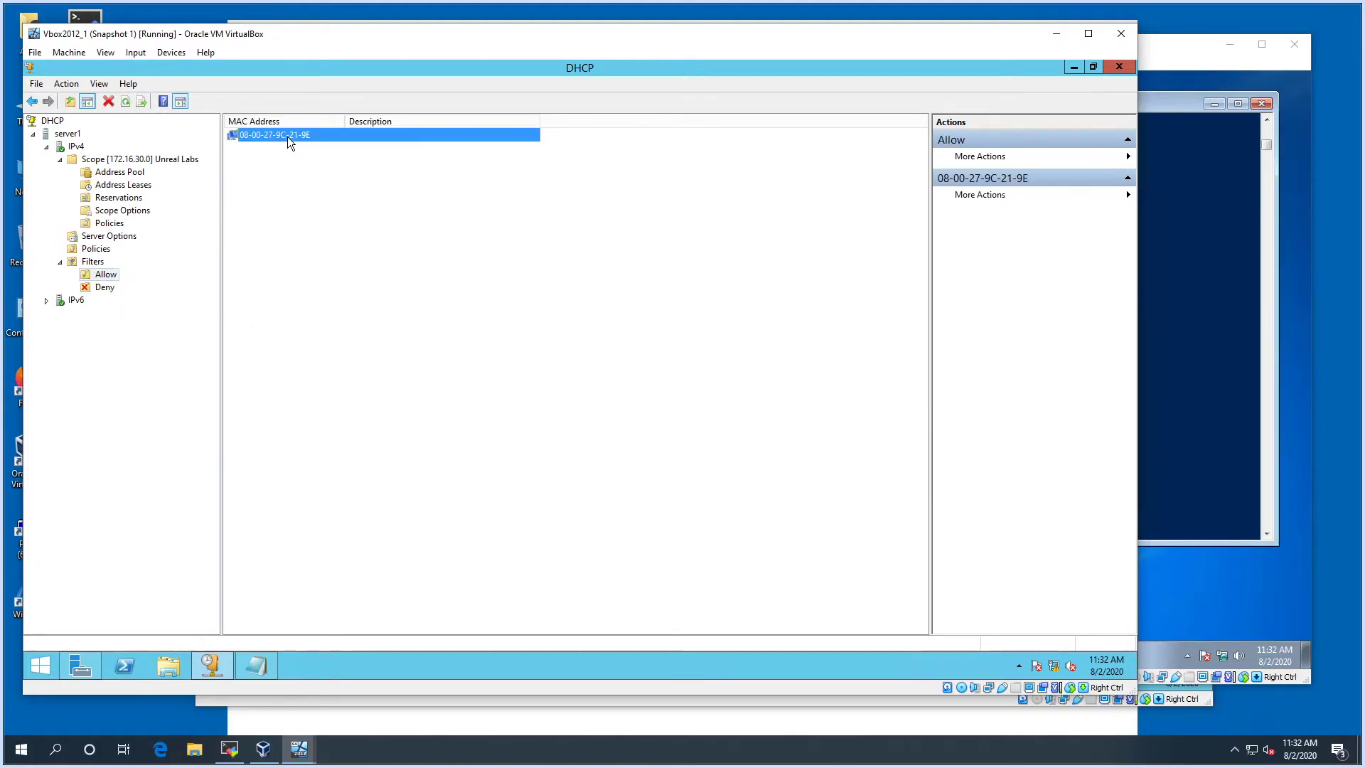
Step: Delete the 08-00-27-9C-21-9E entry from the Allow filter and confirm the deletion
right_click(288, 137)
click(305, 176)
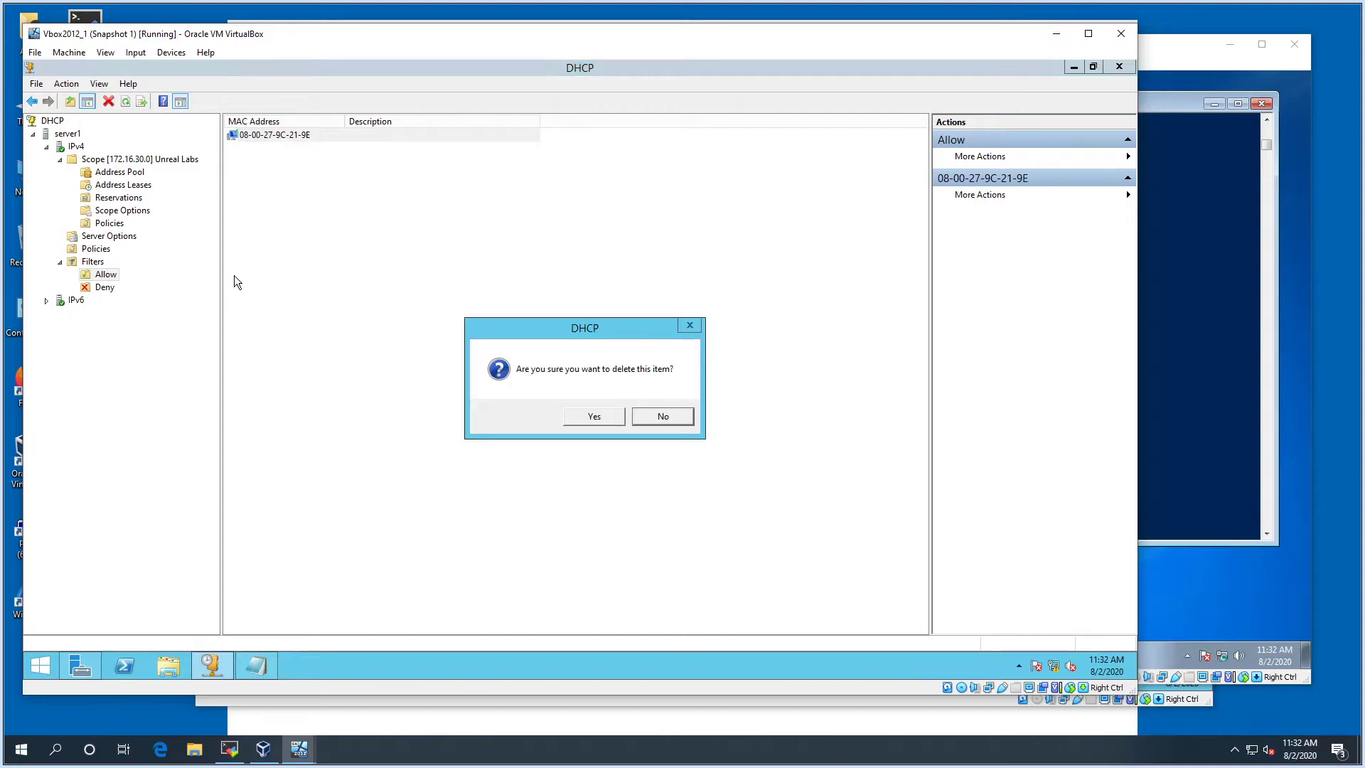
click(575, 418)
Step: Delete Test1's MAC address entry from the Deny filter and confirm the deletion
click(105, 287)
click(265, 136)
right_click(266, 136)
click(293, 178)
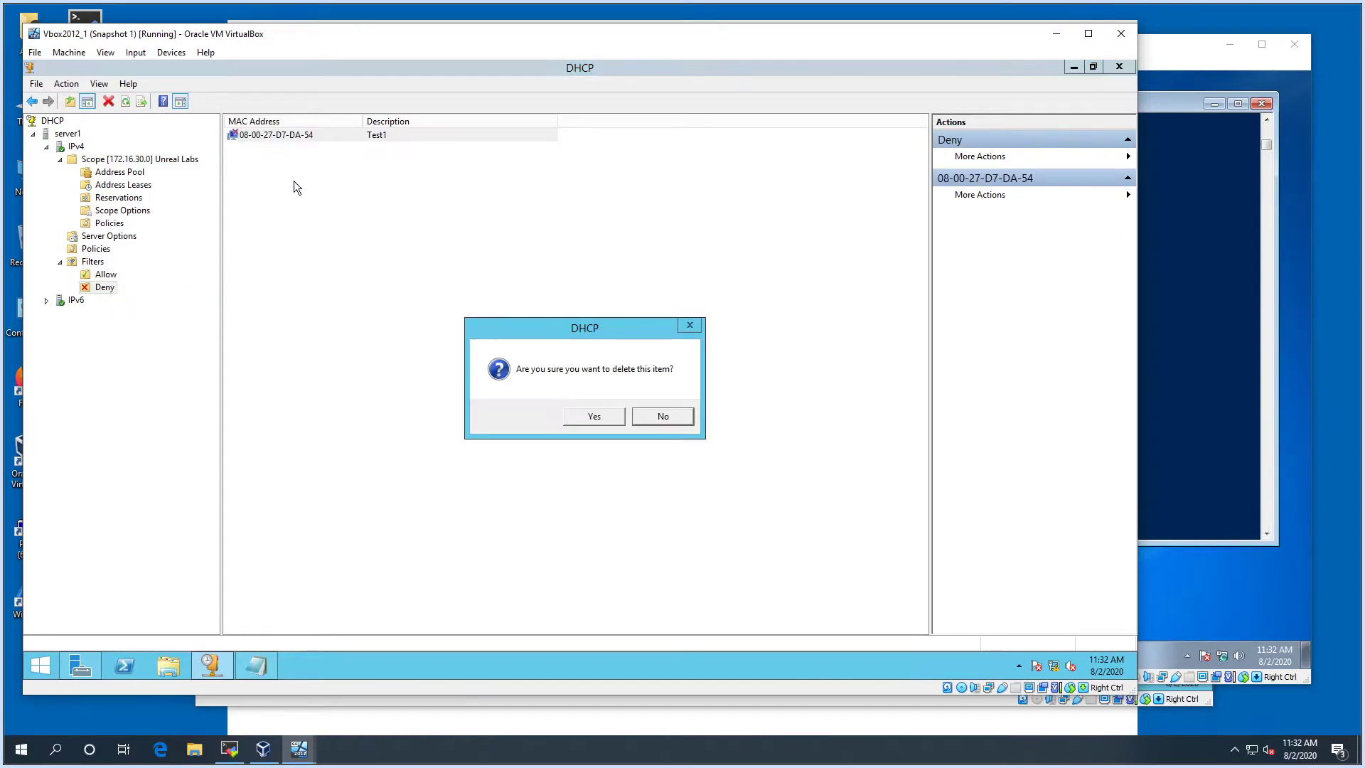
click(587, 417)
Step: Refresh the Address Leases list of the Unreal Labs scope to check which clients hold a lease
click(116, 188)
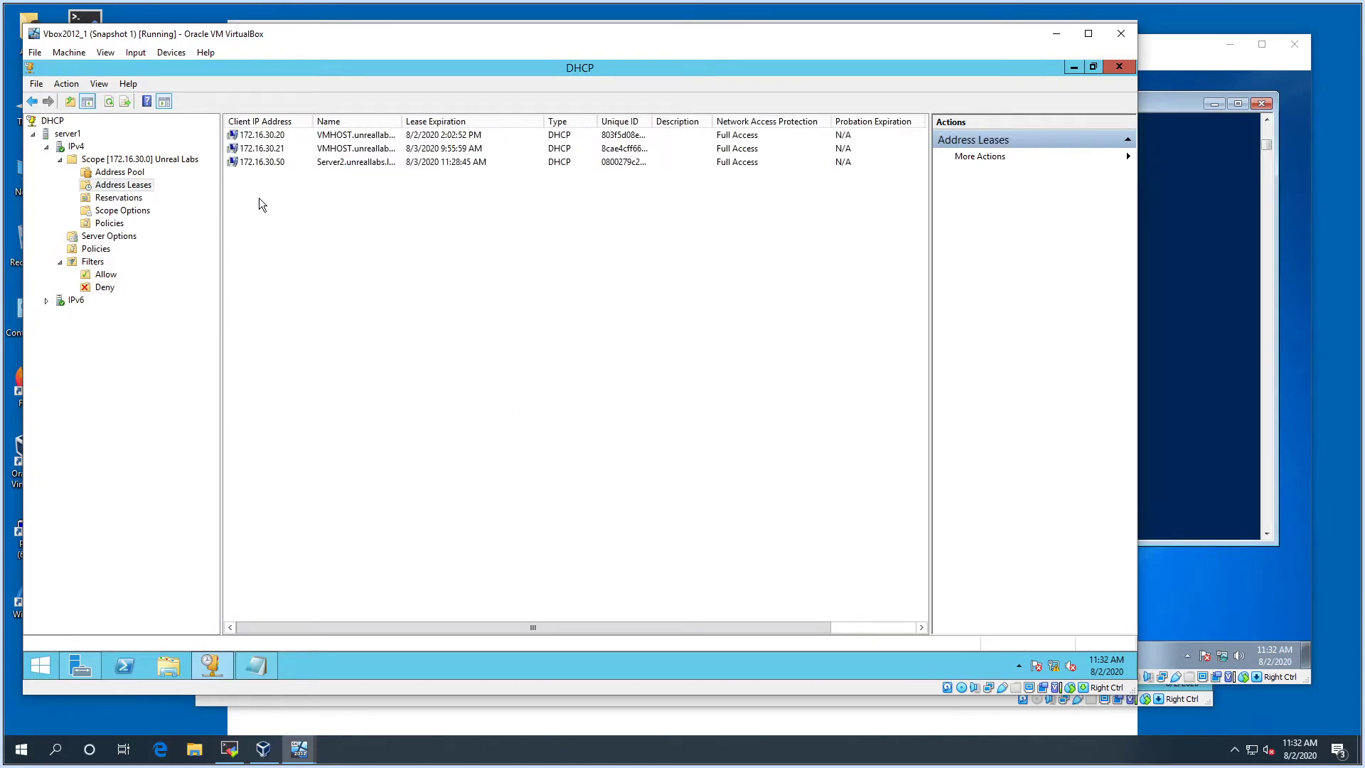
right_click(140, 190)
click(164, 214)
Step: Restart PowerShell on Test1 and try to renew its DHCP lease with ipconfig /renew
click(1187, 395)
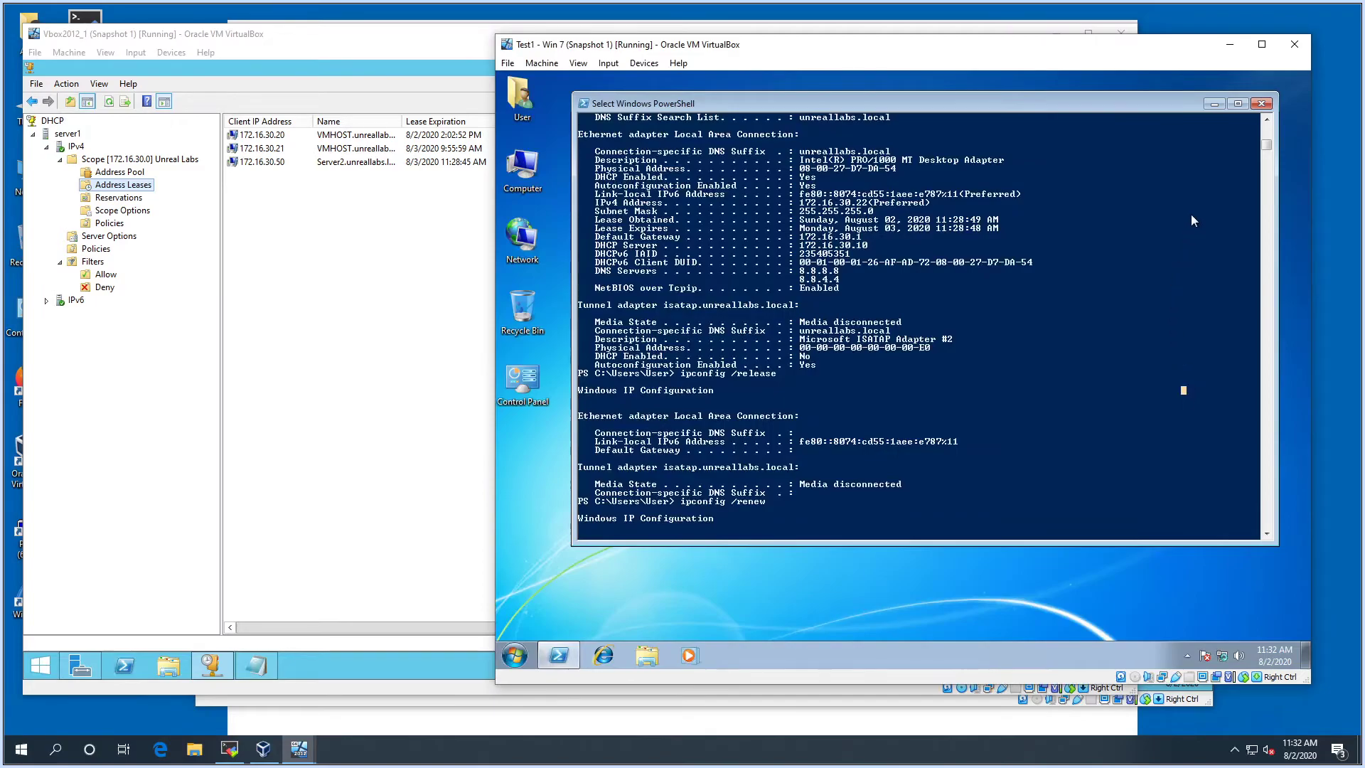
click(1262, 103)
click(559, 655)
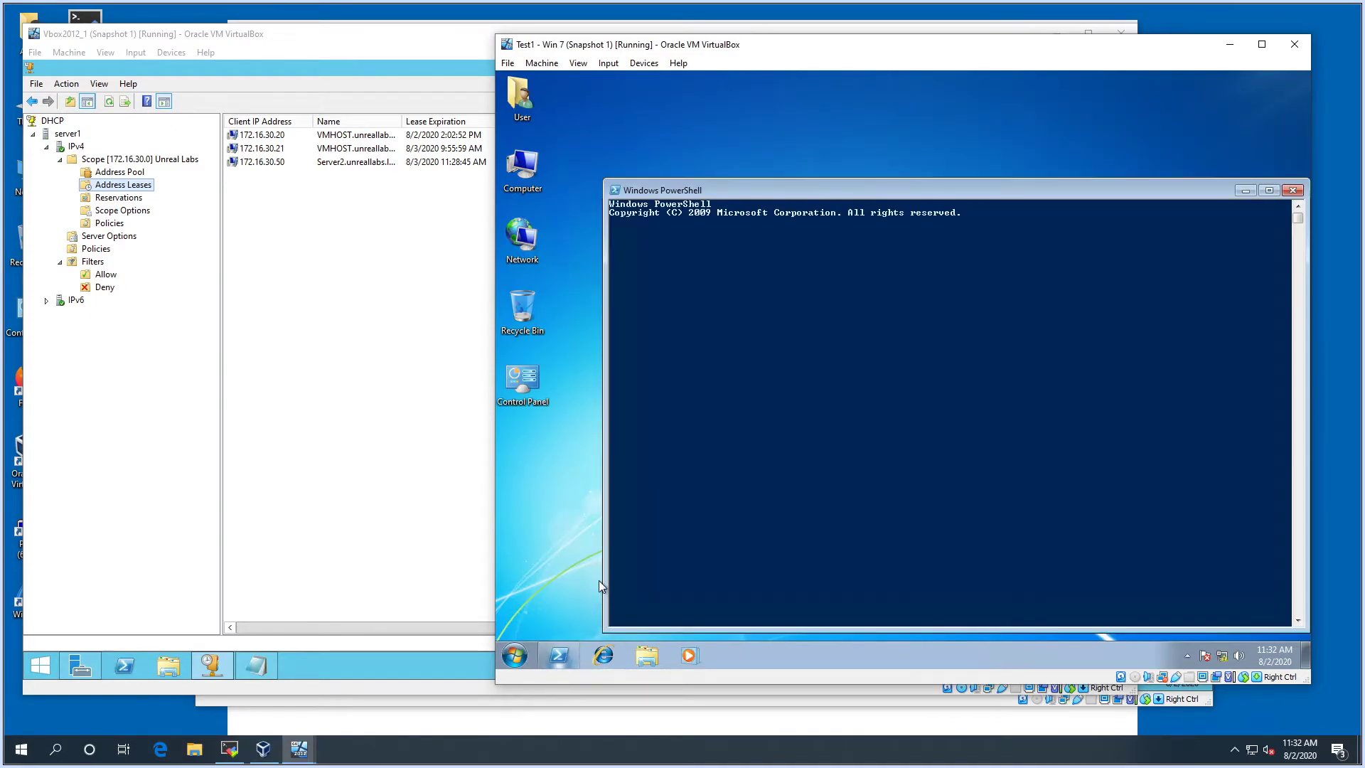
text(ipcon)
key(BackSpace)
text(fig /renew)
key(Return)
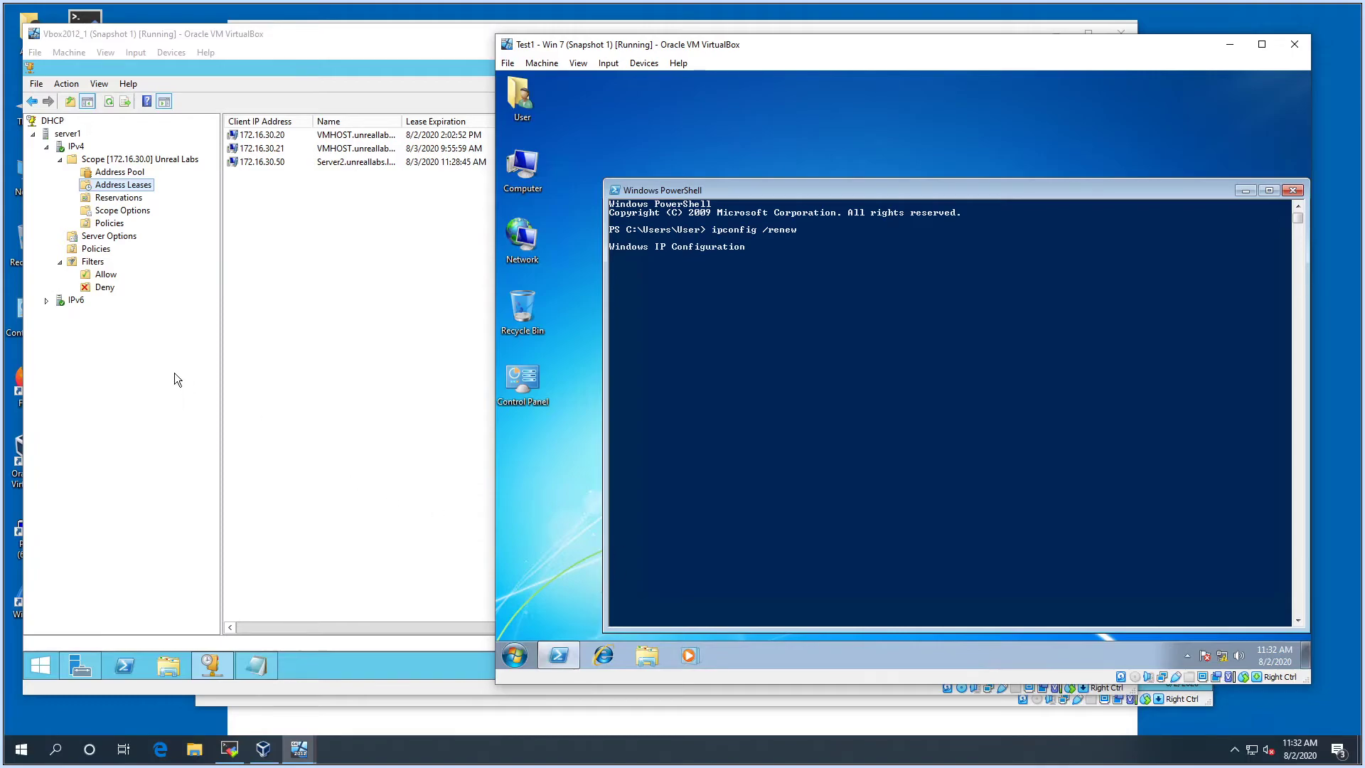
Step: Disable the Allow filter list in DHCP on Vbox2012_1
right_click(102, 274)
click(122, 296)
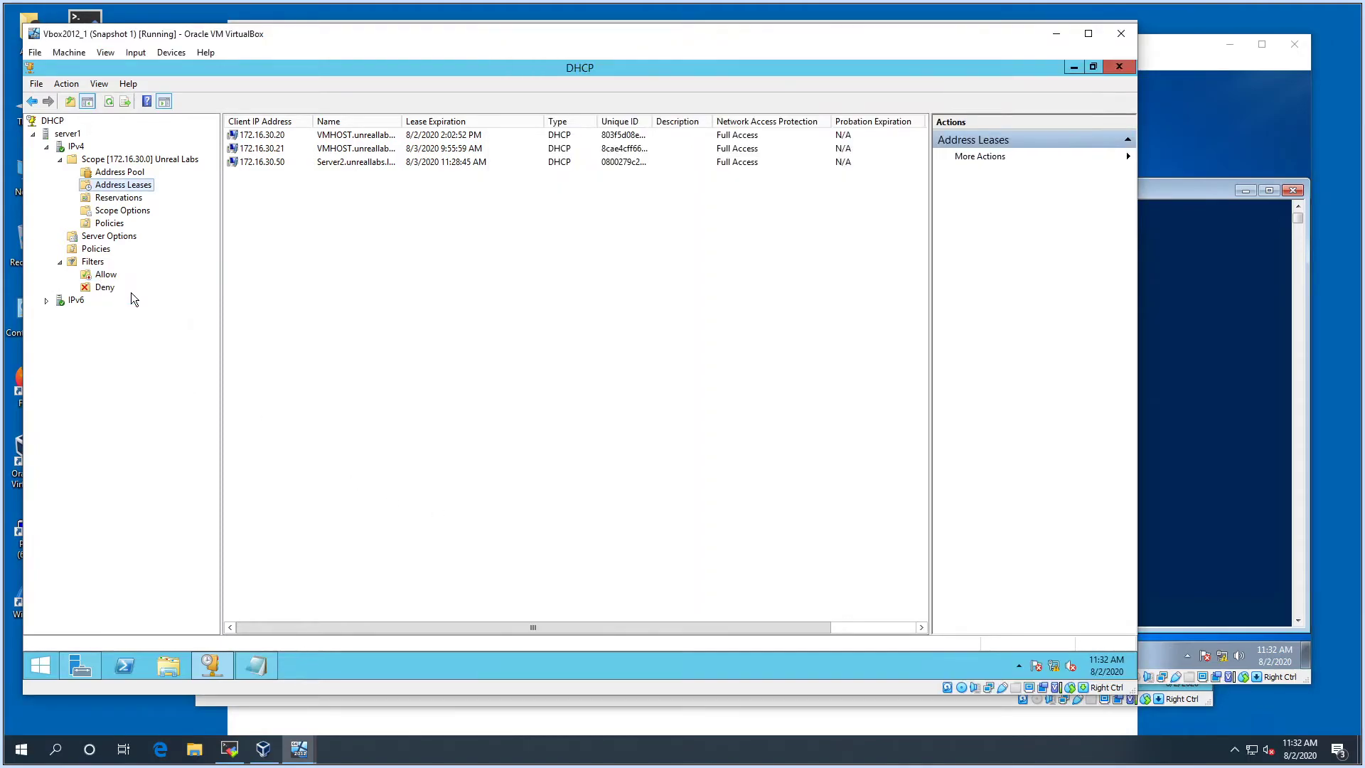
Step: Close the pending renewal on Test1 and run ipconfig /renew in a new PowerShell window
click(1194, 378)
drag(987, 197, 946, 177)
key(Escape)
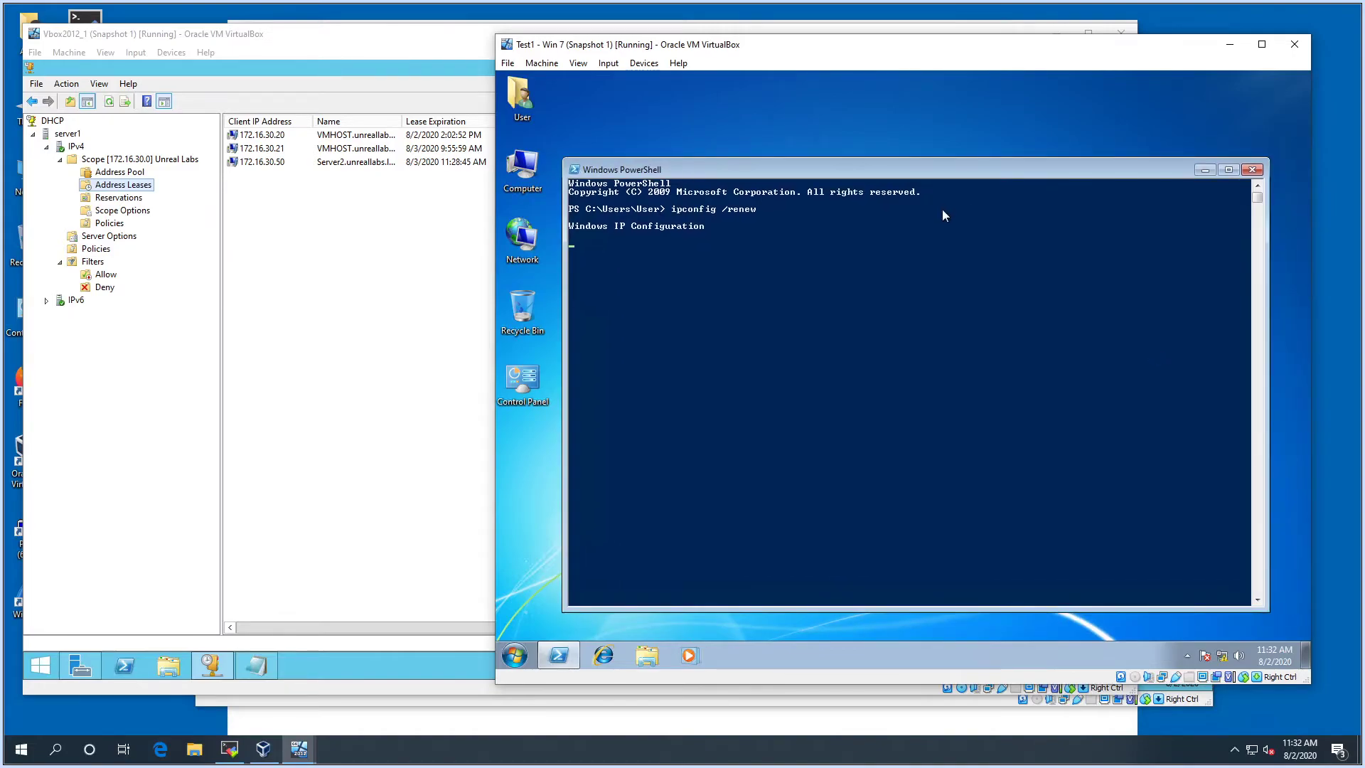
click(1252, 169)
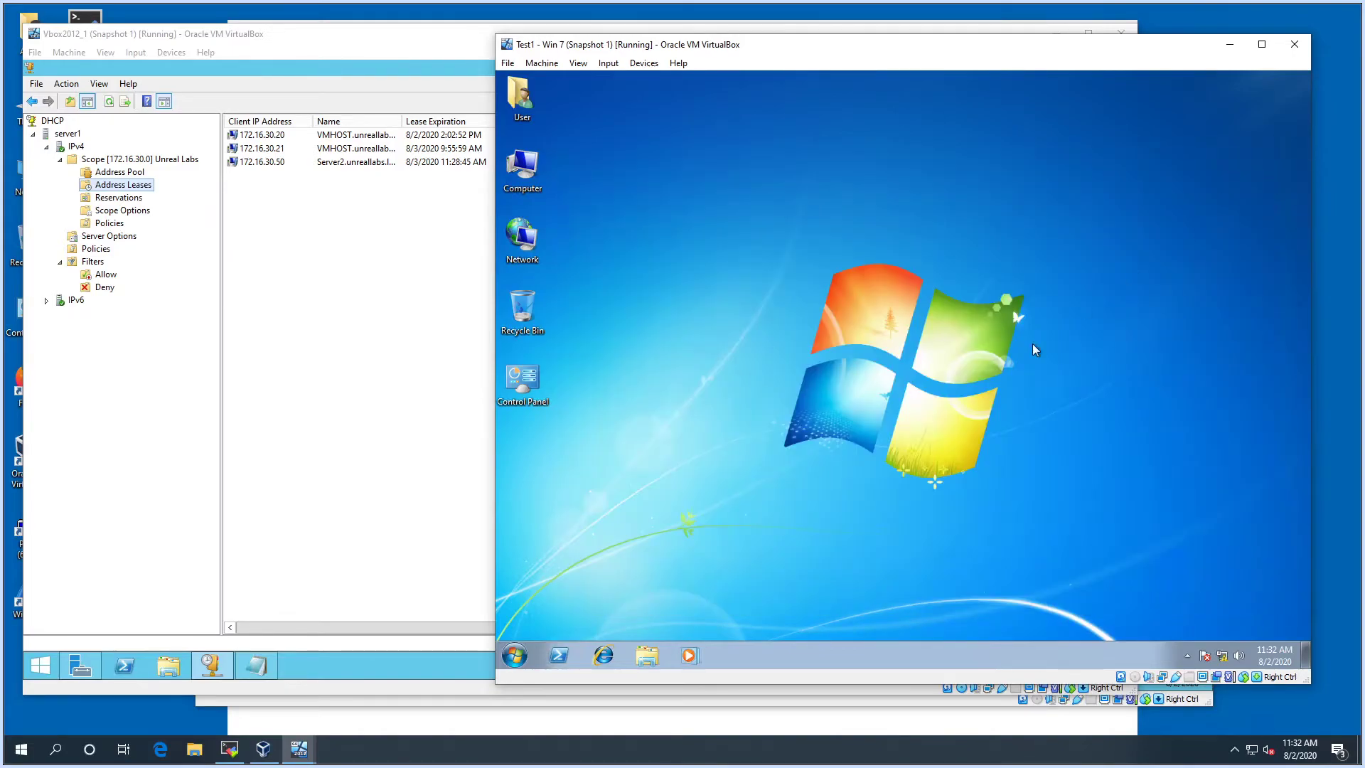
click(559, 655)
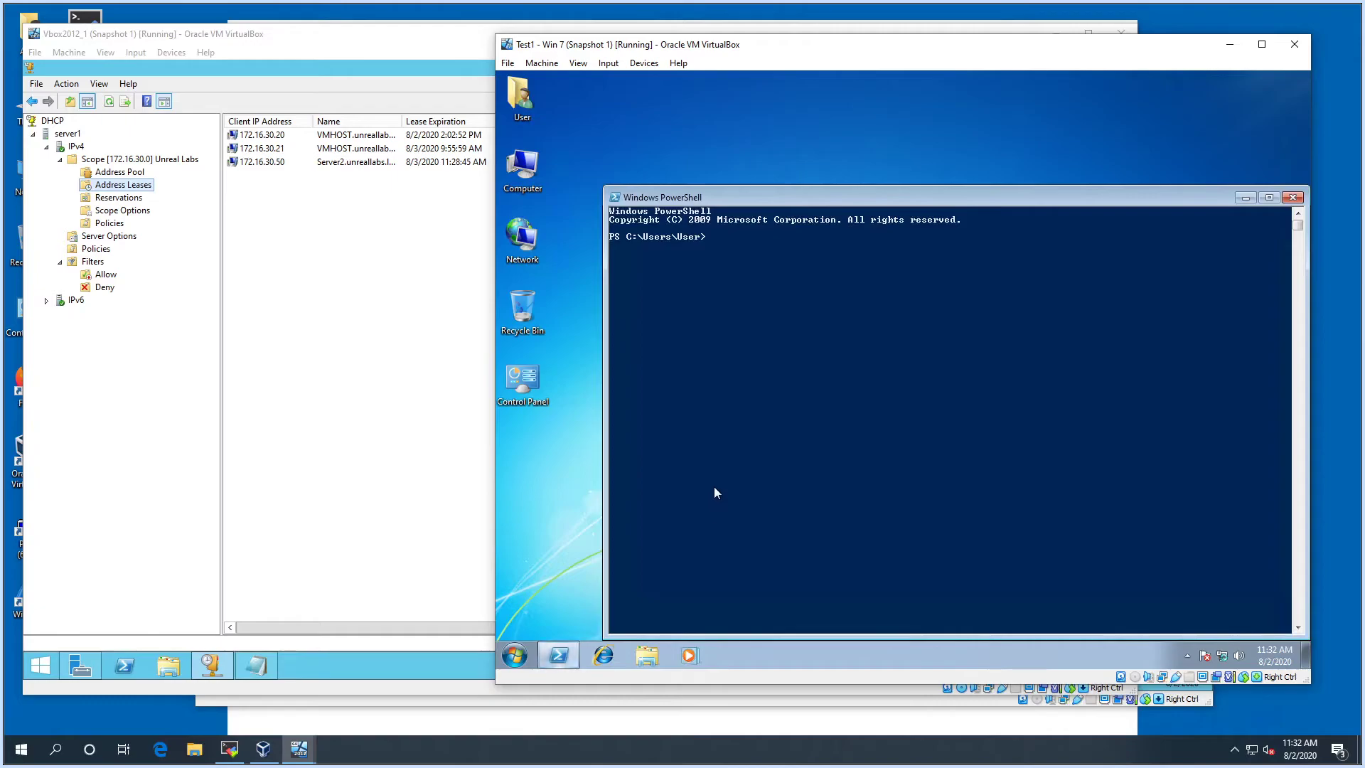
text(ipconfig /renew)
key(Return)
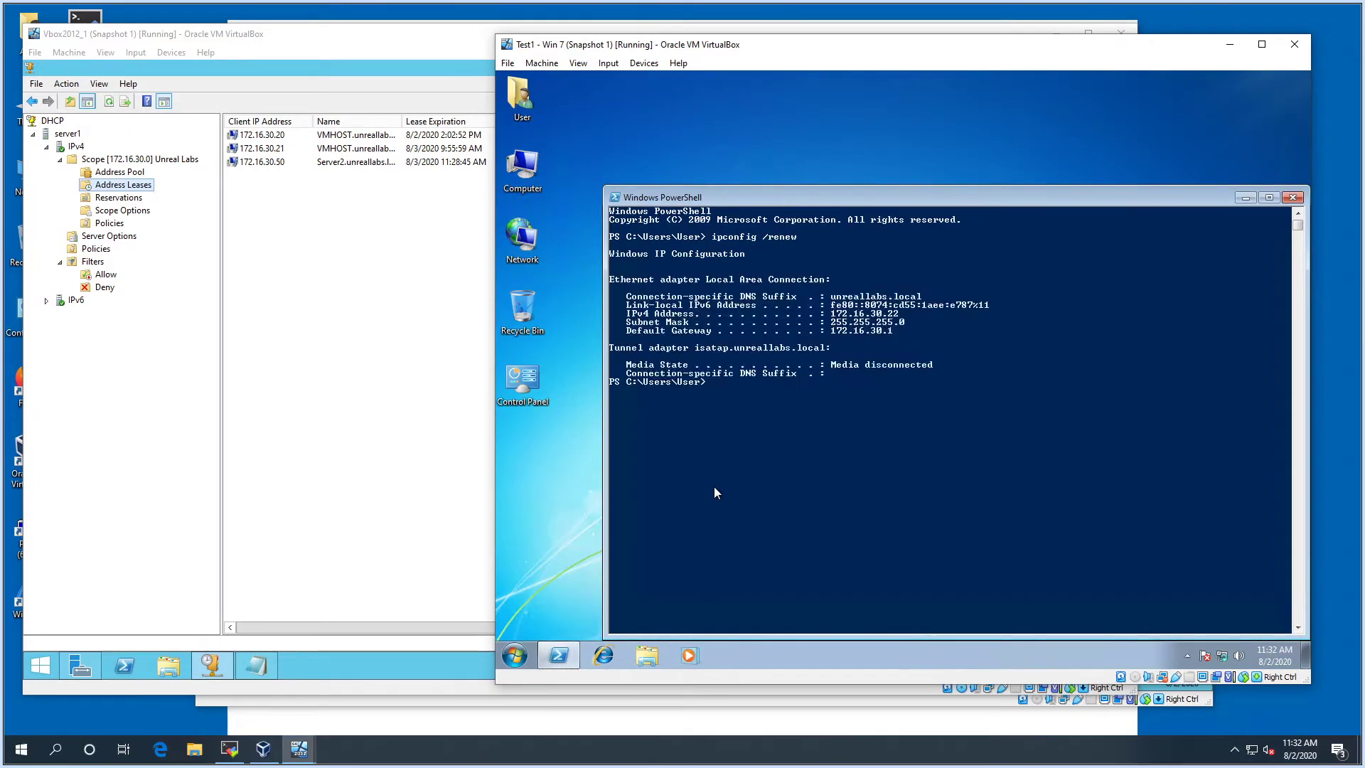
Step: Refresh the Address Leases on Vbox2012_1, check Test1's lease, and review the Allow and Deny filter lists
right_click(133, 185)
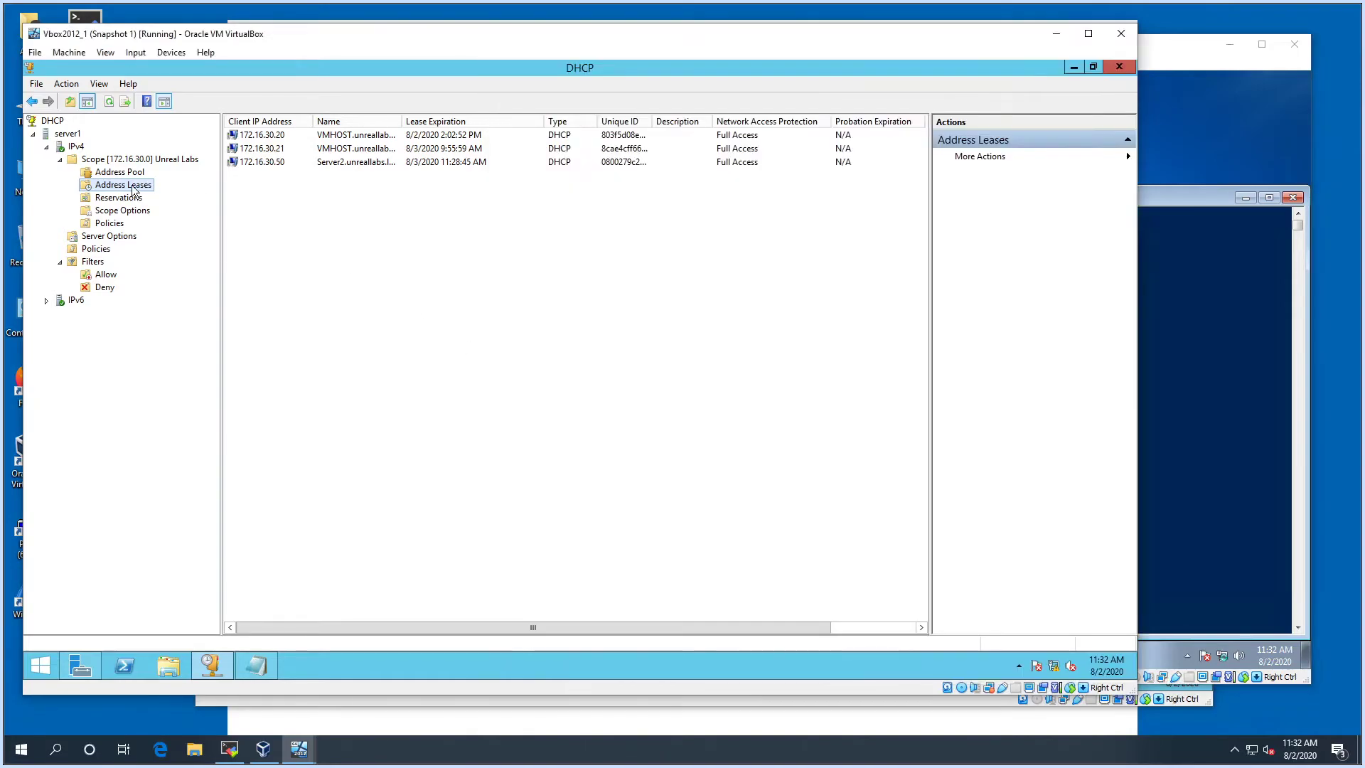
click(161, 212)
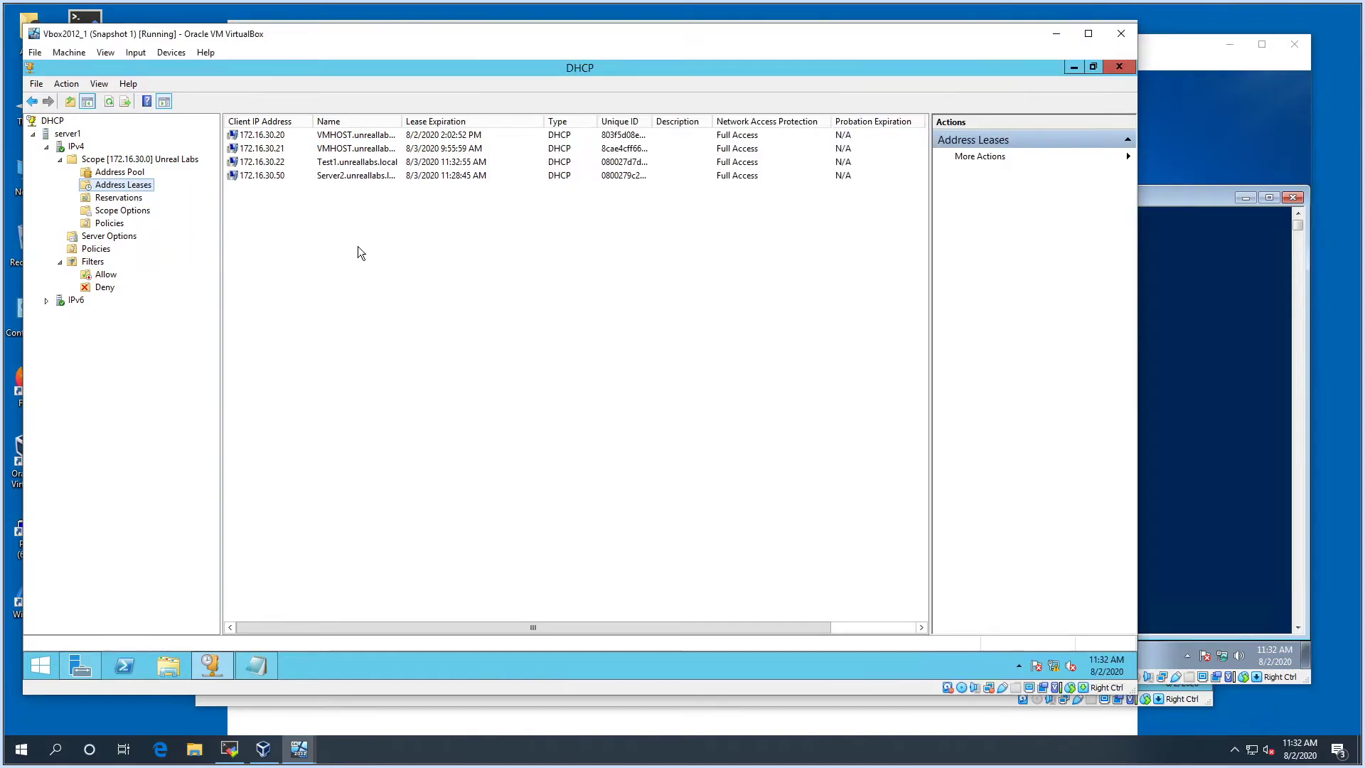
click(276, 162)
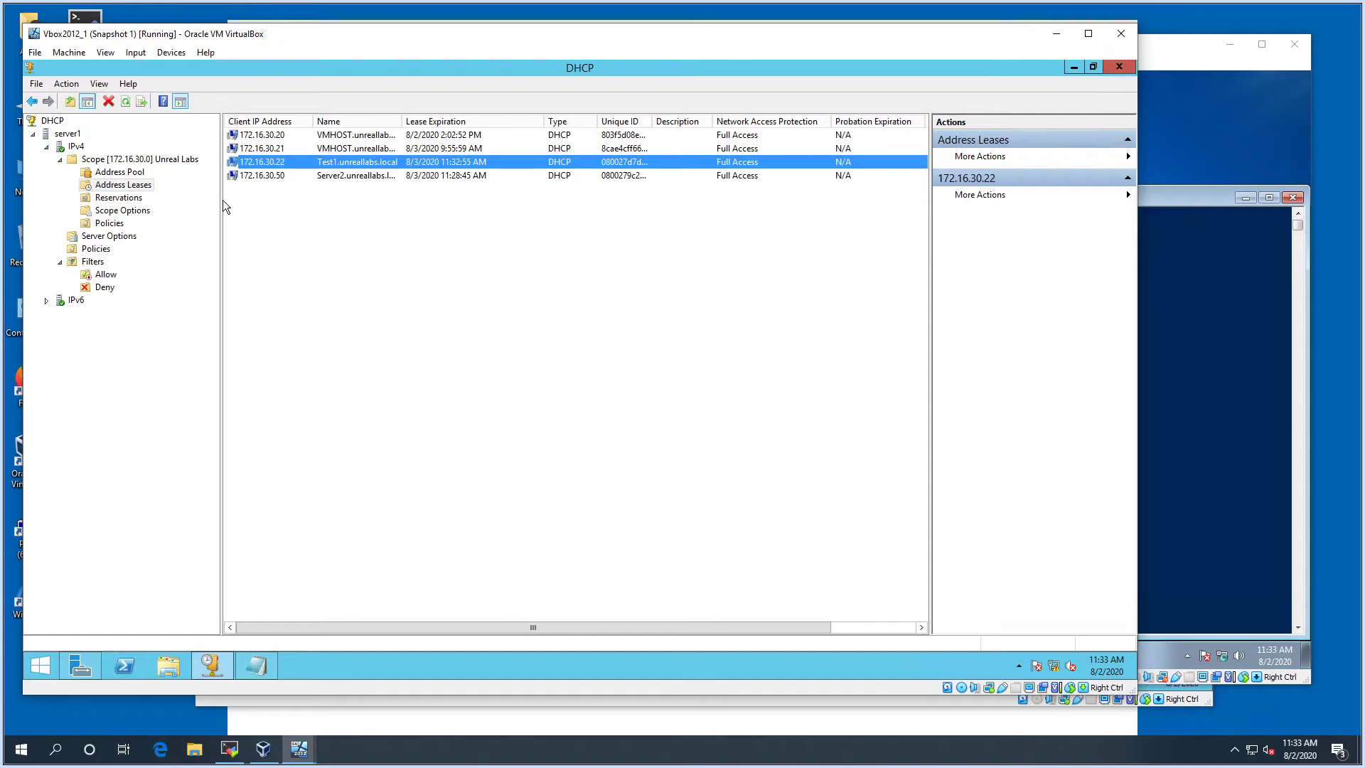
click(105, 275)
click(104, 287)
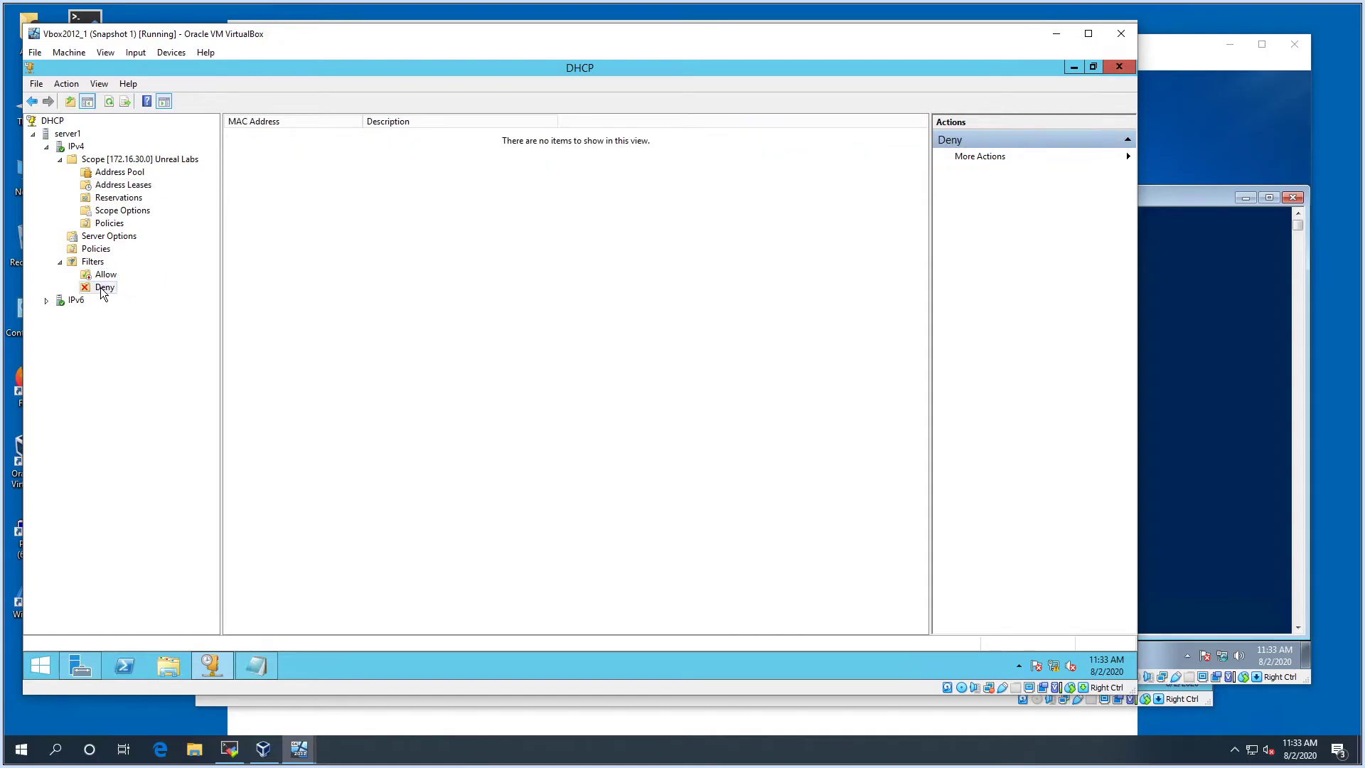
Step: Enable the Allow filter list again and review the Allow and Deny entries
right_click(99, 275)
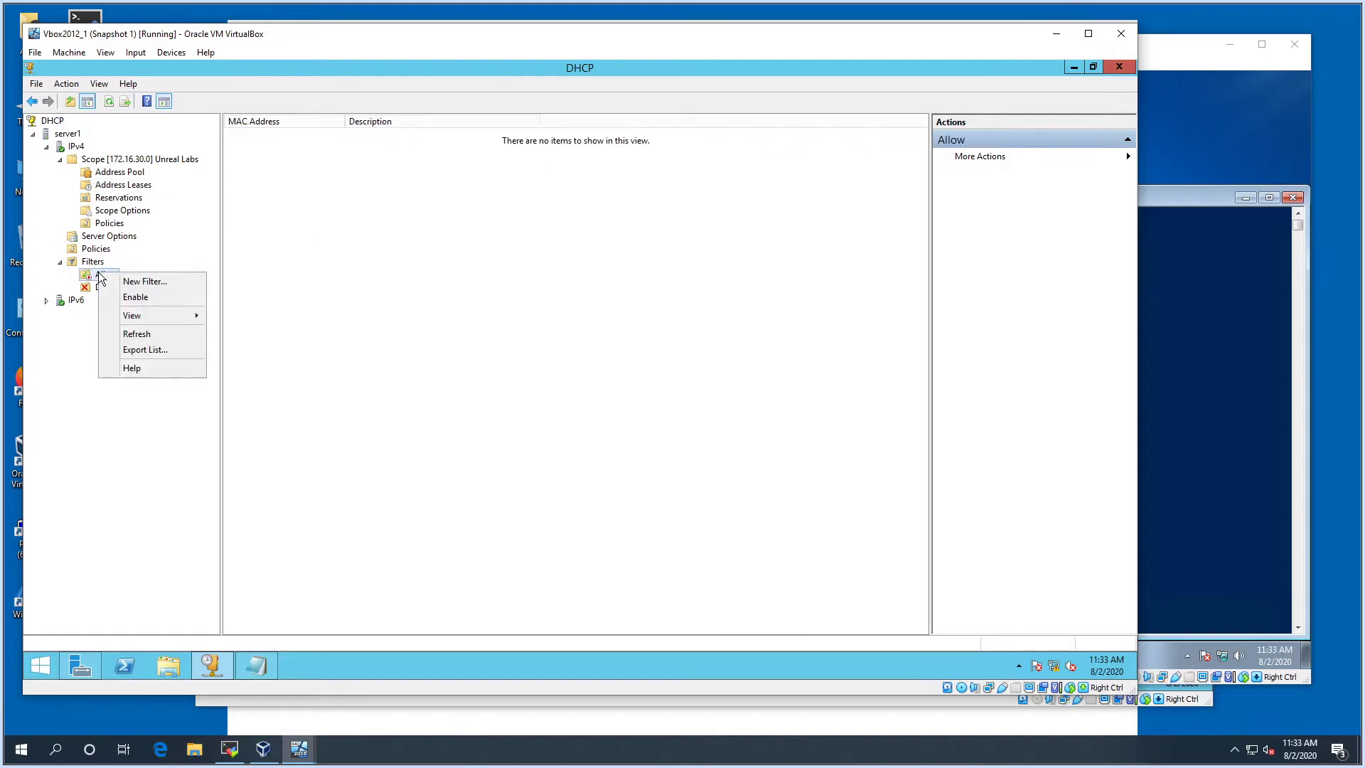
click(132, 297)
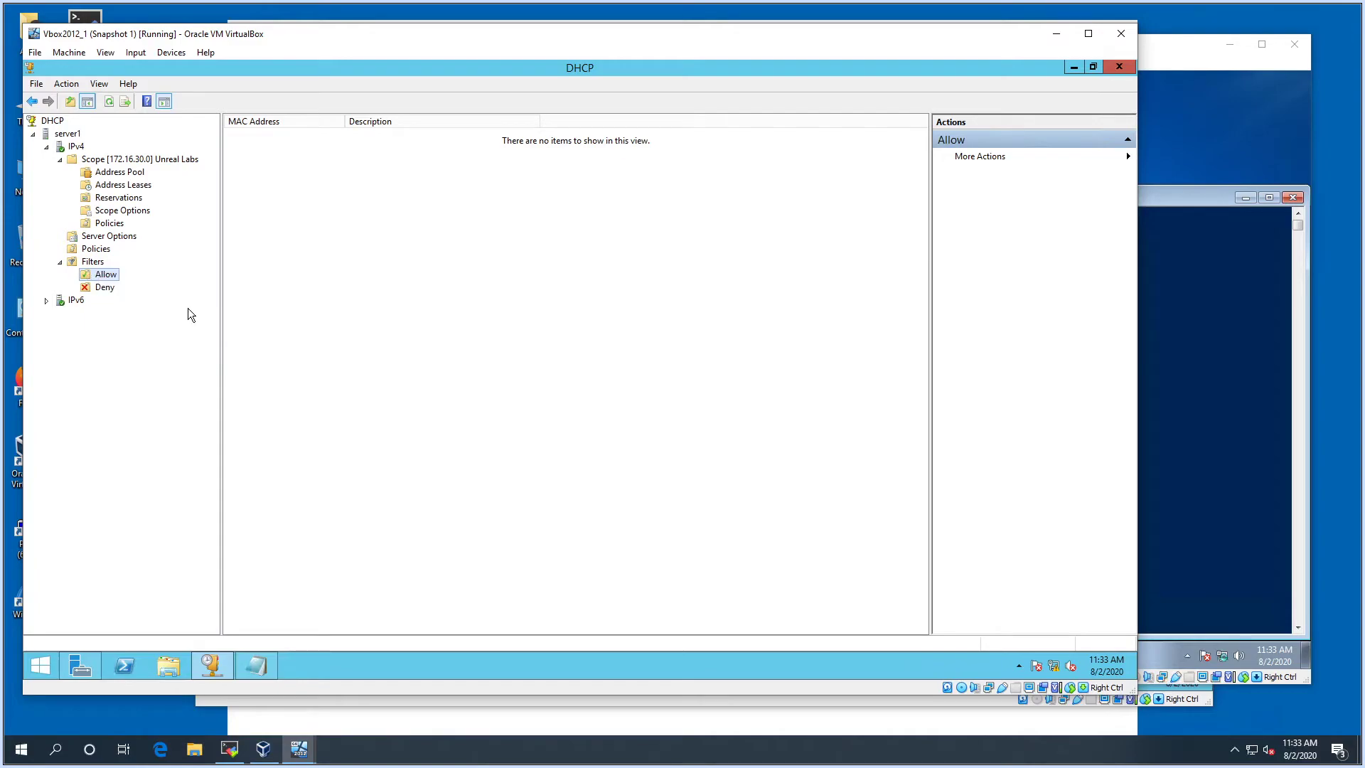
click(104, 288)
click(105, 278)
click(104, 288)
click(104, 276)
Step: Add the Test1 and Server2 leases to the Allow filter from Address Leases and check the Allow list
click(97, 186)
right_click(288, 164)
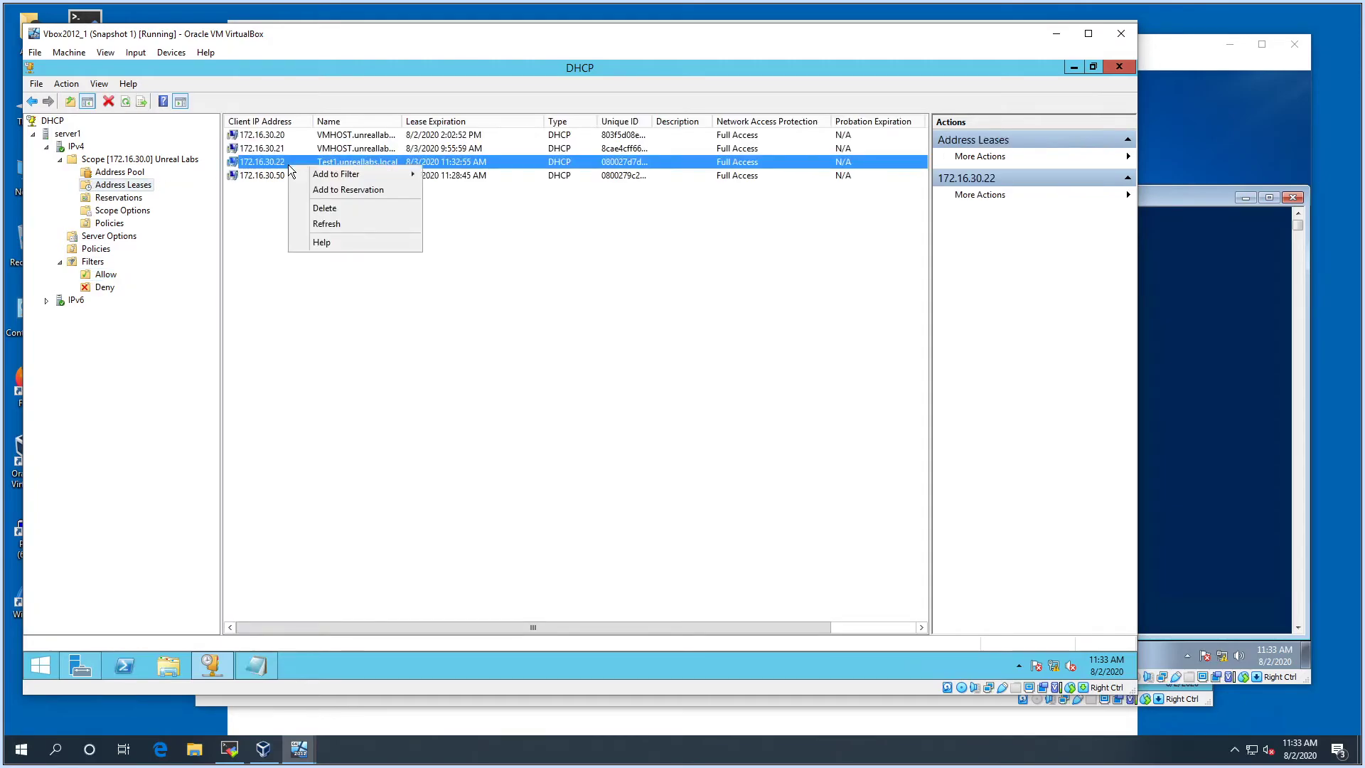
mouse_move(322, 182)
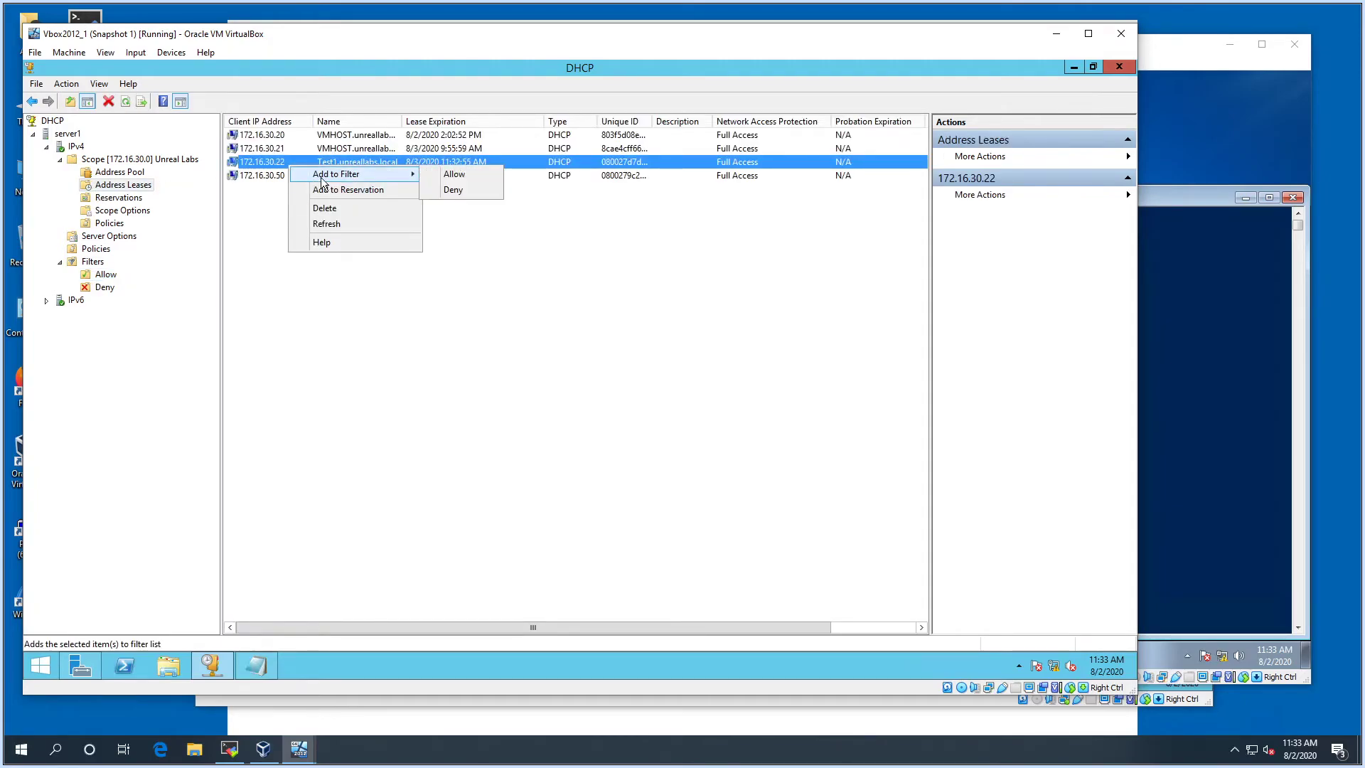
click(454, 175)
click(267, 175)
right_click(268, 175)
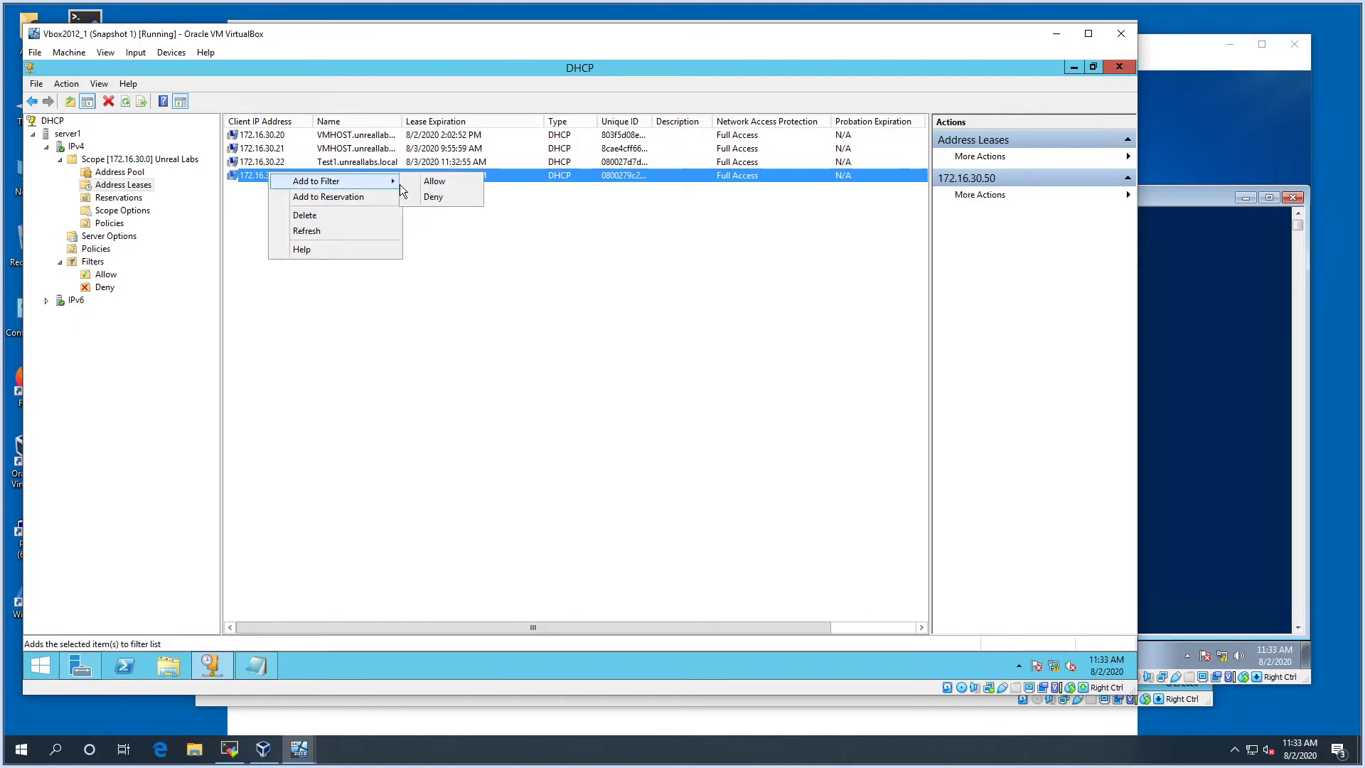
click(422, 182)
click(108, 276)
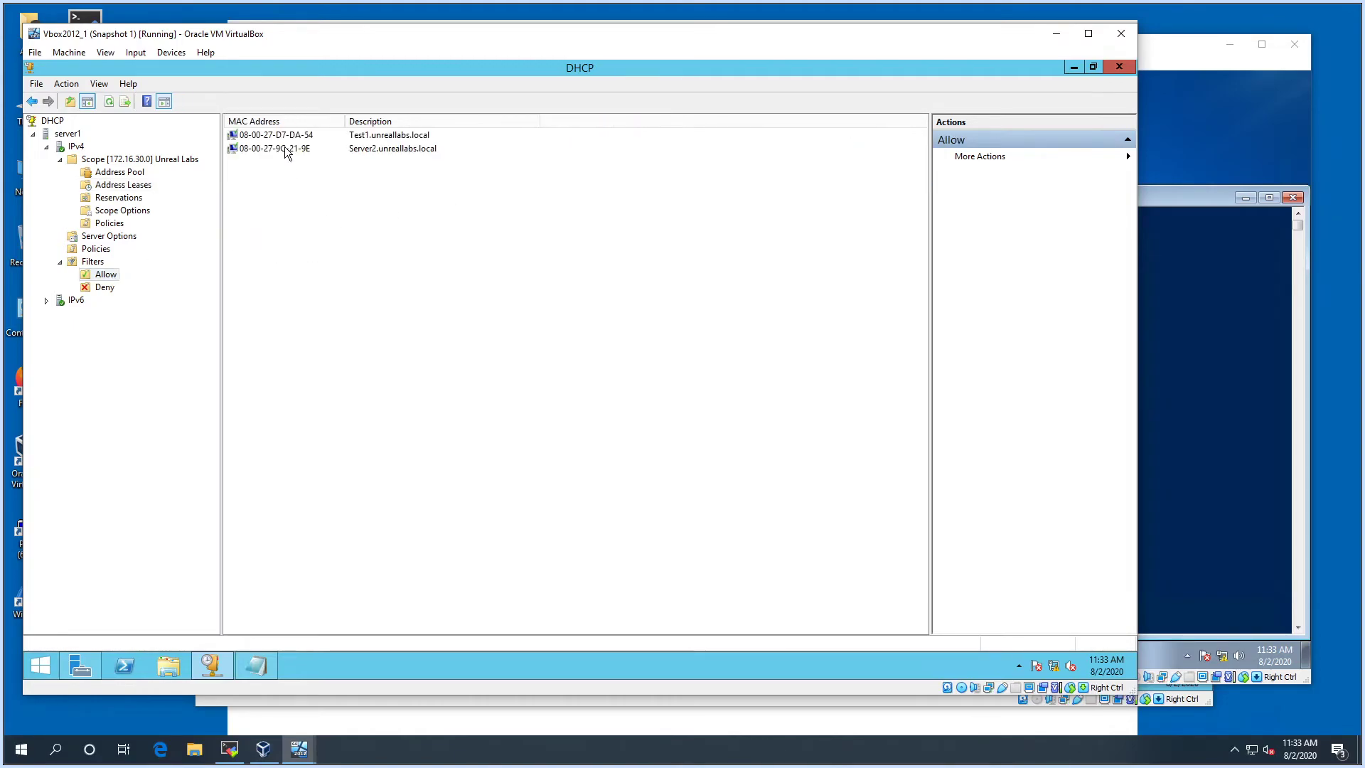
Step: Check Test1's ipconfig output in PowerShell and review the Allow and Deny filter lists in DHCP
click(1163, 217)
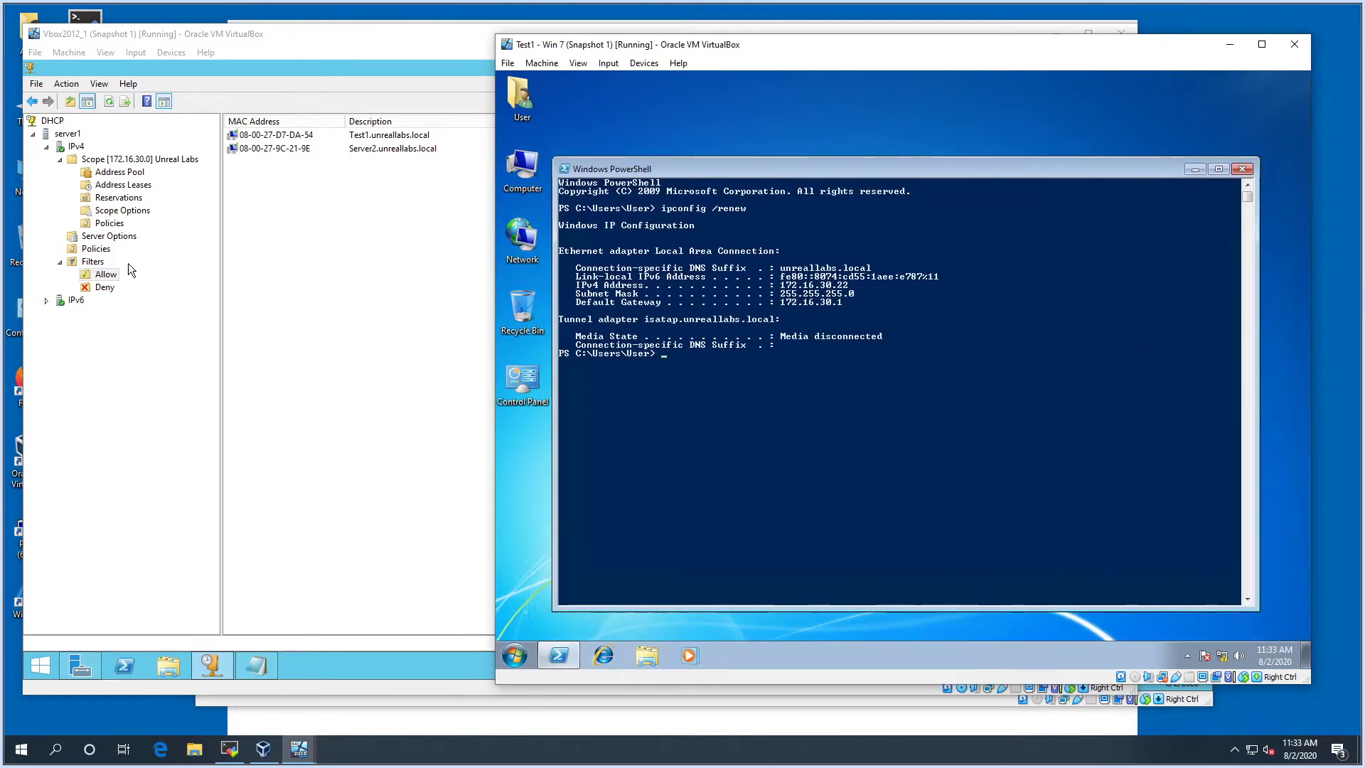
right_click(107, 273)
click(327, 224)
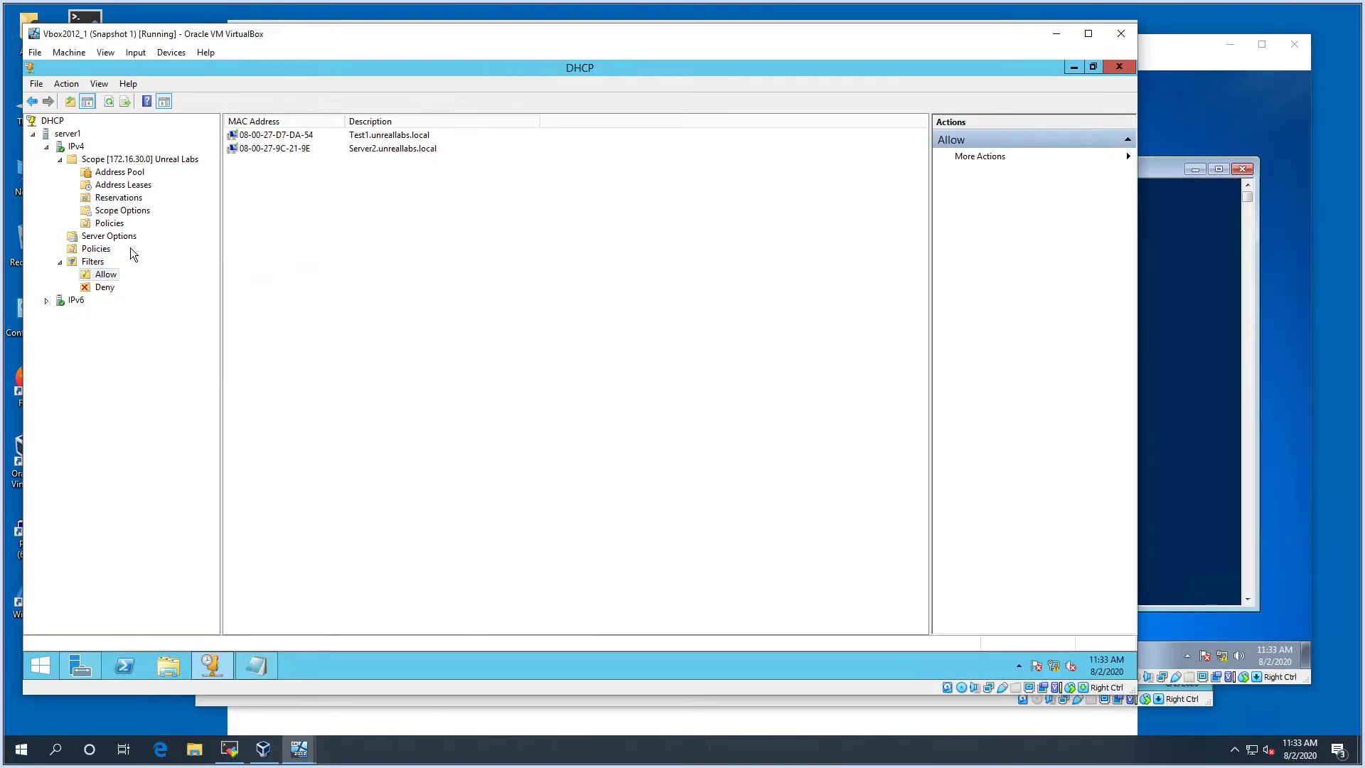
click(104, 287)
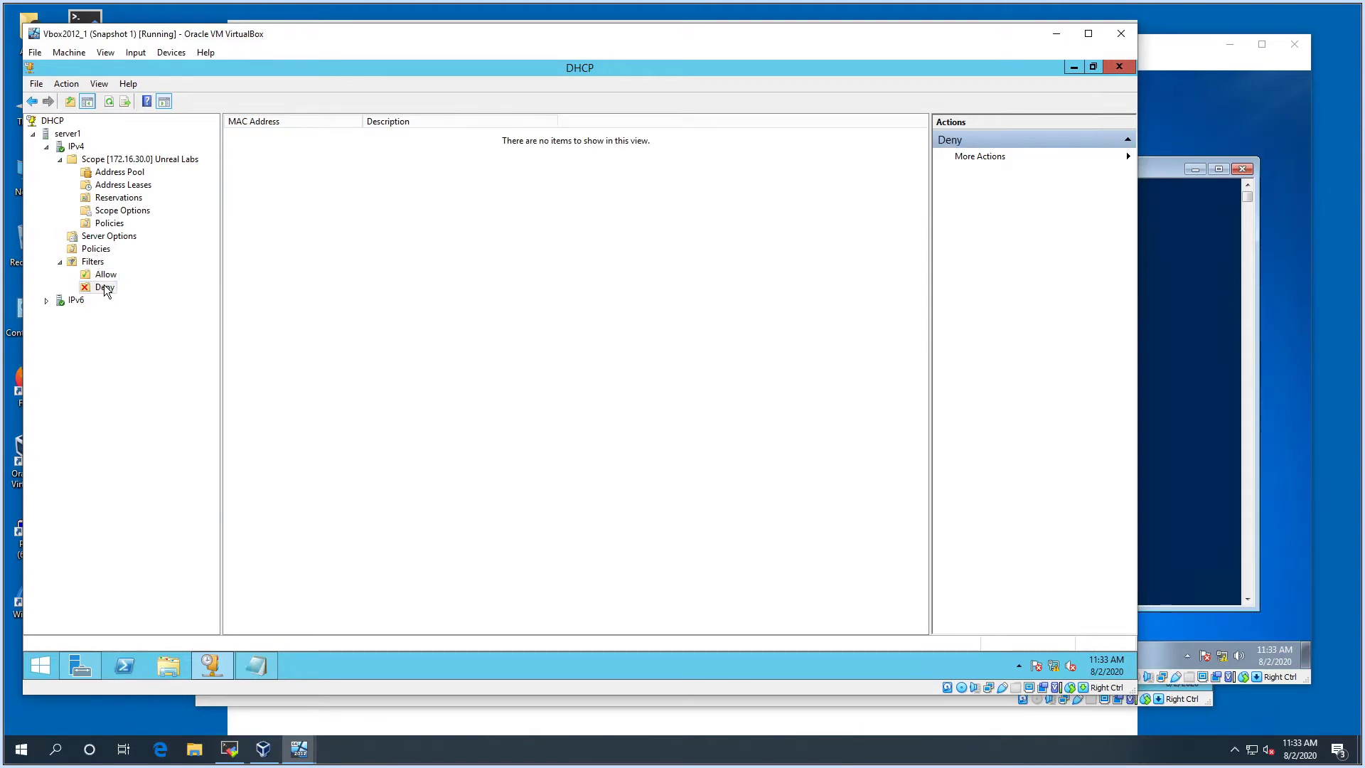
Step: Move Test1's lease entry from the Allow filter to the Deny filter and check the Allow list
click(113, 198)
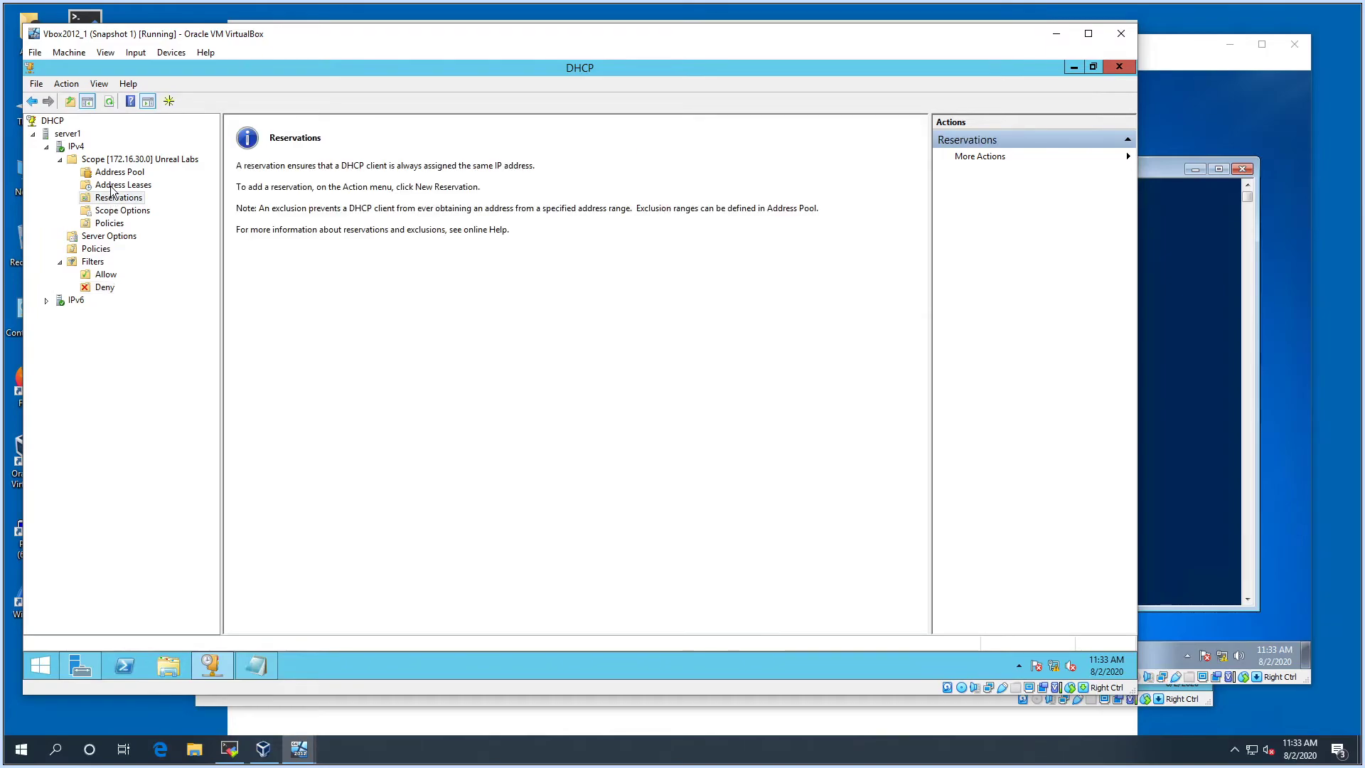
click(113, 186)
click(260, 165)
right_click(260, 164)
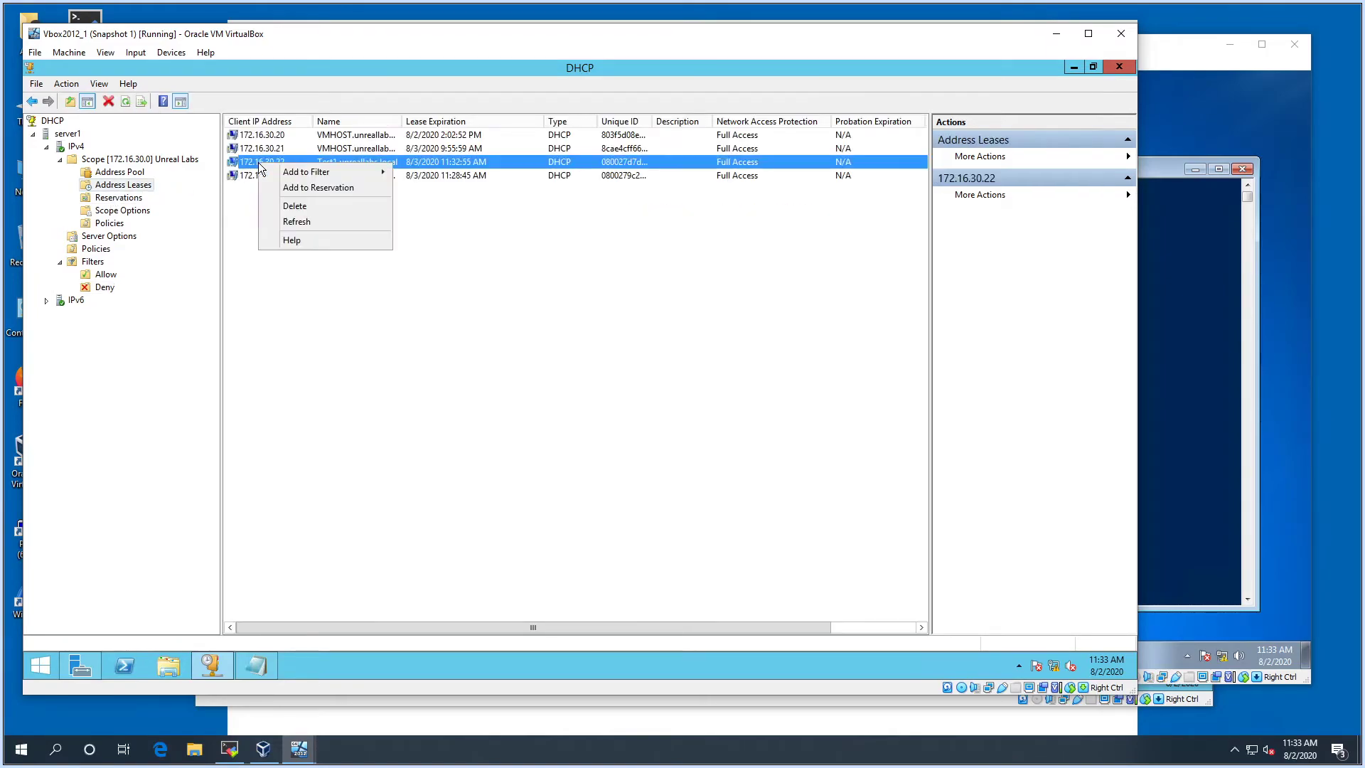
mouse_move(320, 172)
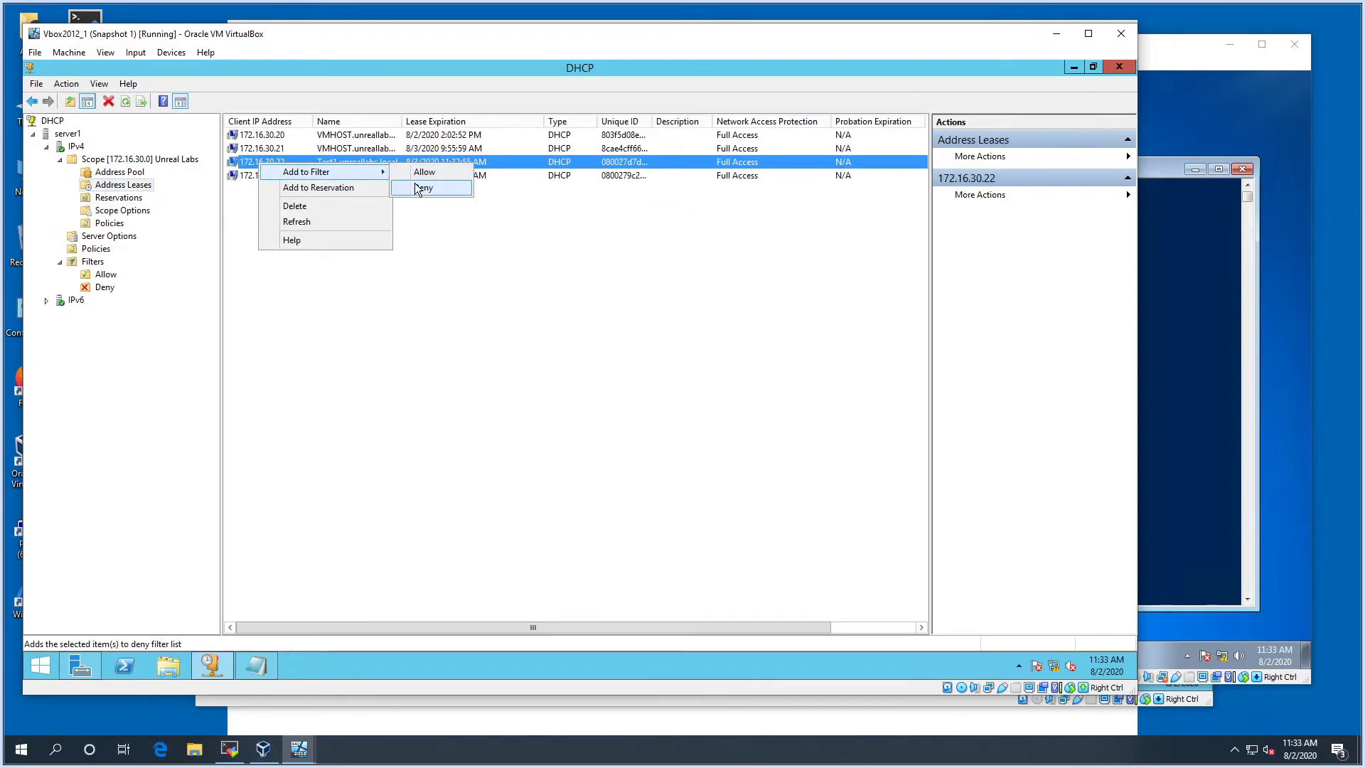
click(418, 187)
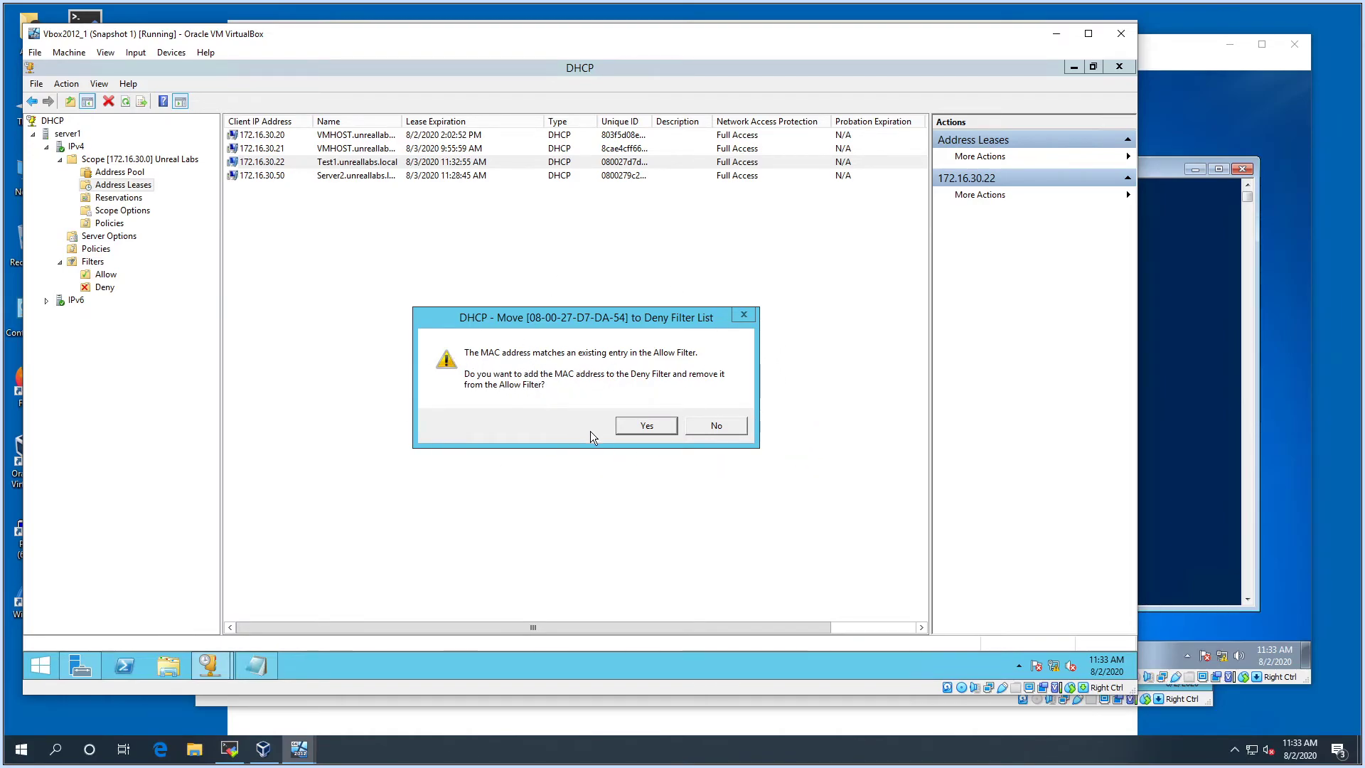
click(647, 427)
click(107, 274)
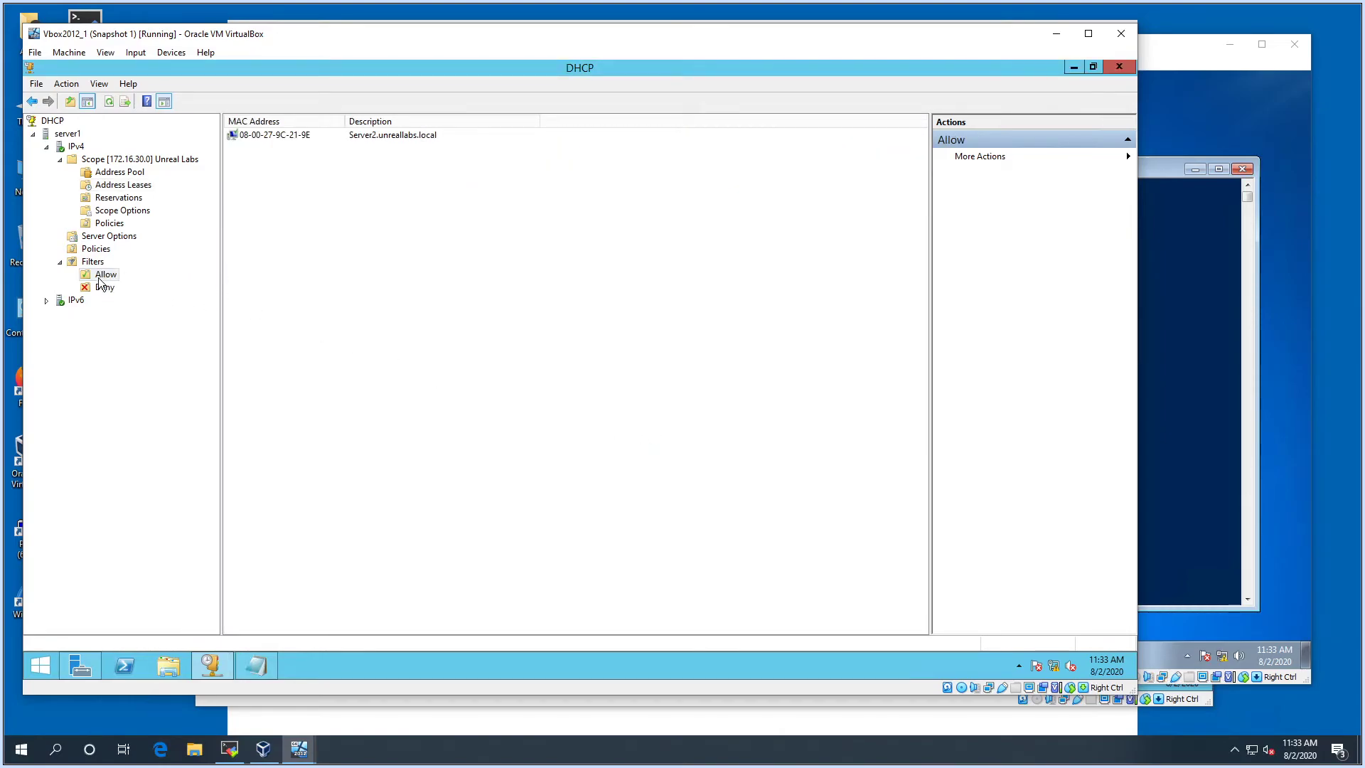
Step: Move Test1's lease entry from the Deny filter to the Allow filter and check the Deny list
click(106, 198)
click(110, 186)
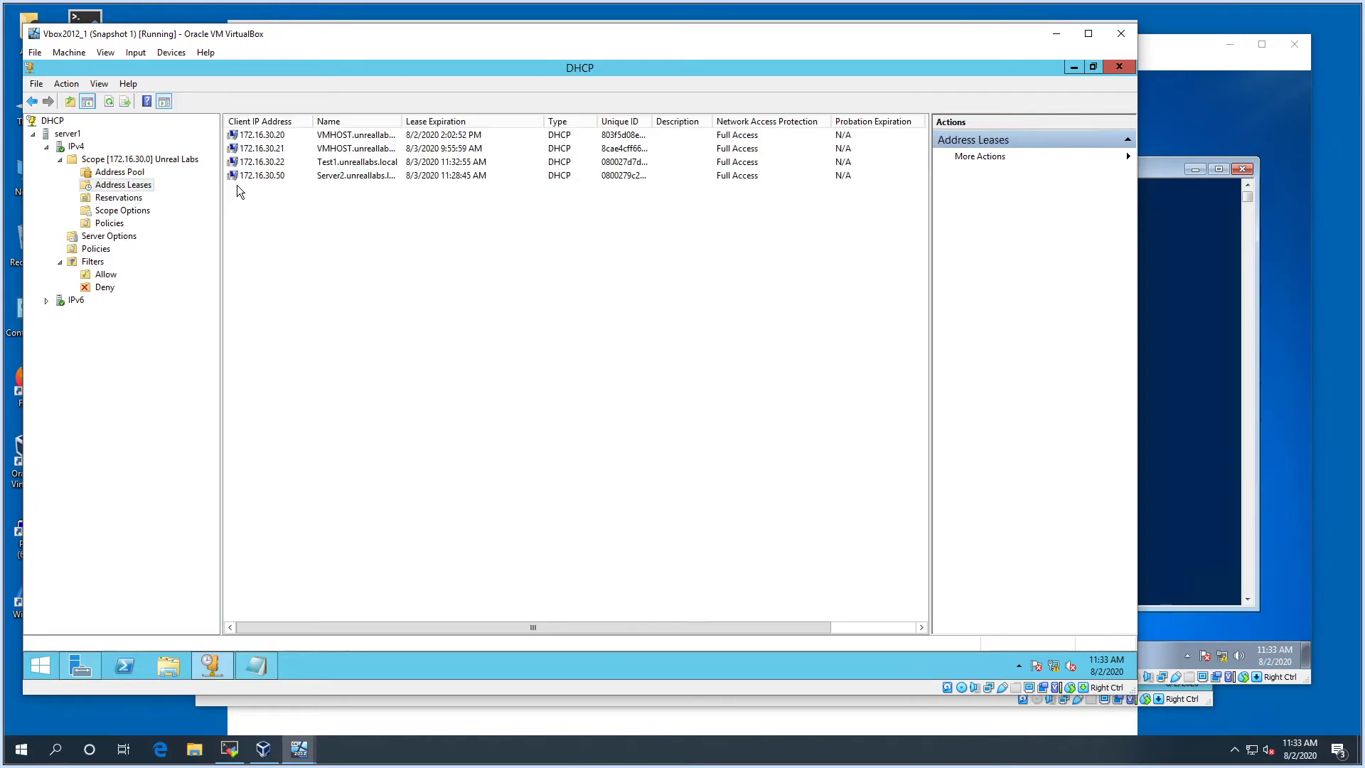
mouse_move(320, 173)
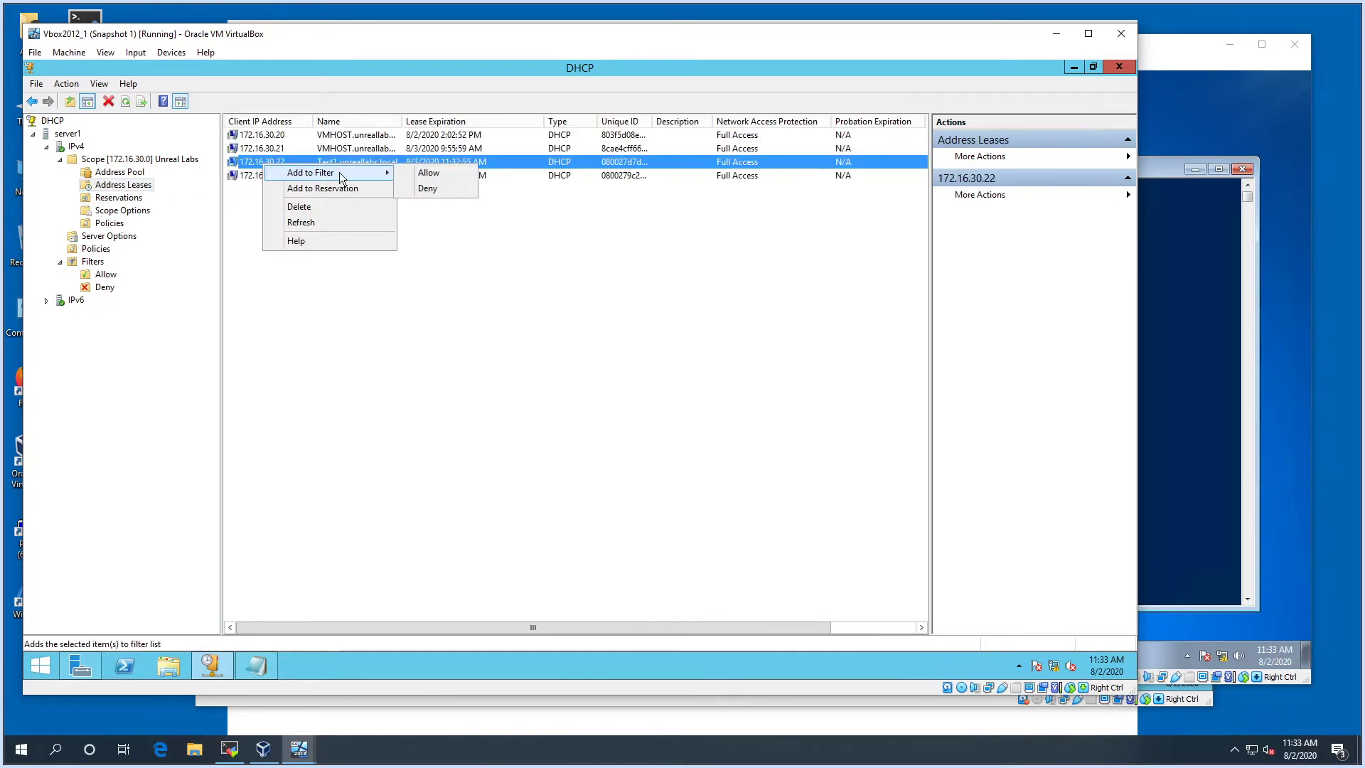
click(412, 173)
click(644, 425)
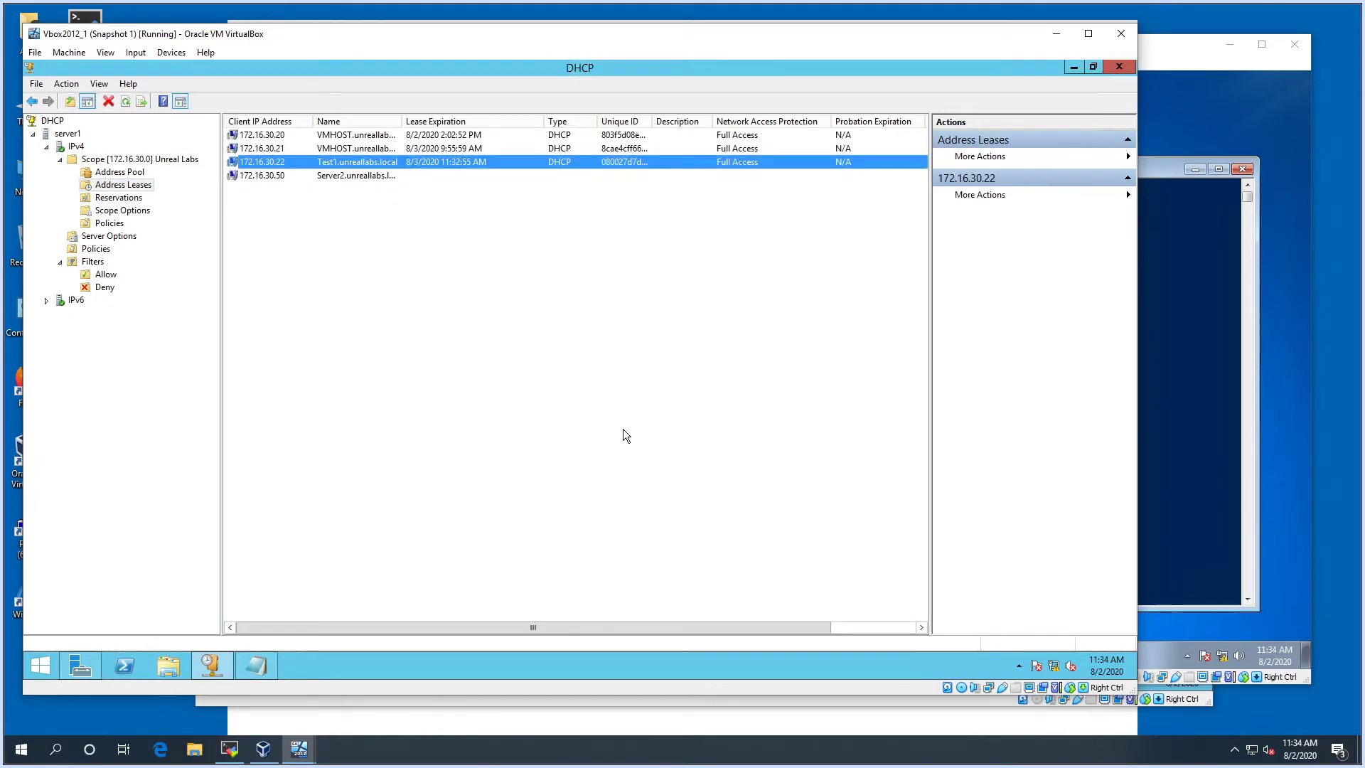
click(103, 288)
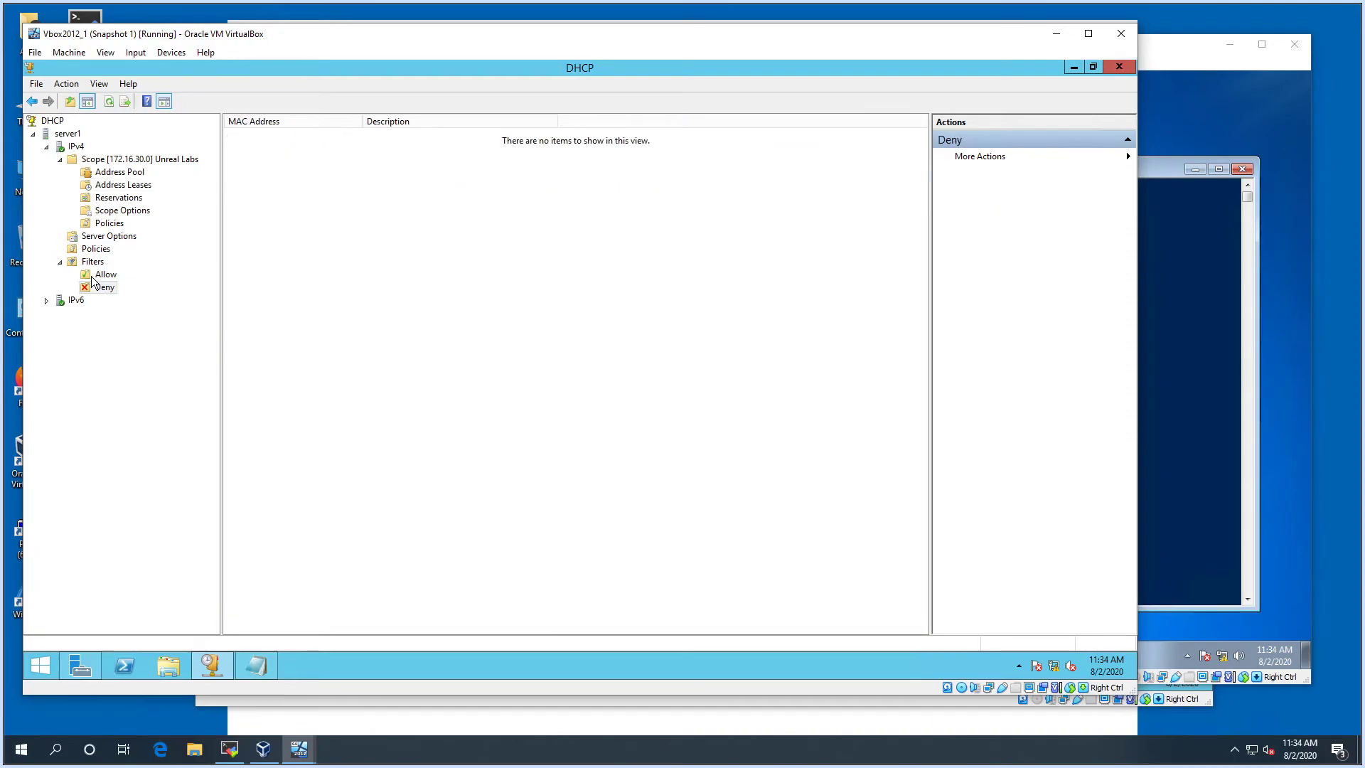
Step: Minimize DHCP and copy Test1's unique ID from the exported dhcp lease list in Notepad
click(1074, 67)
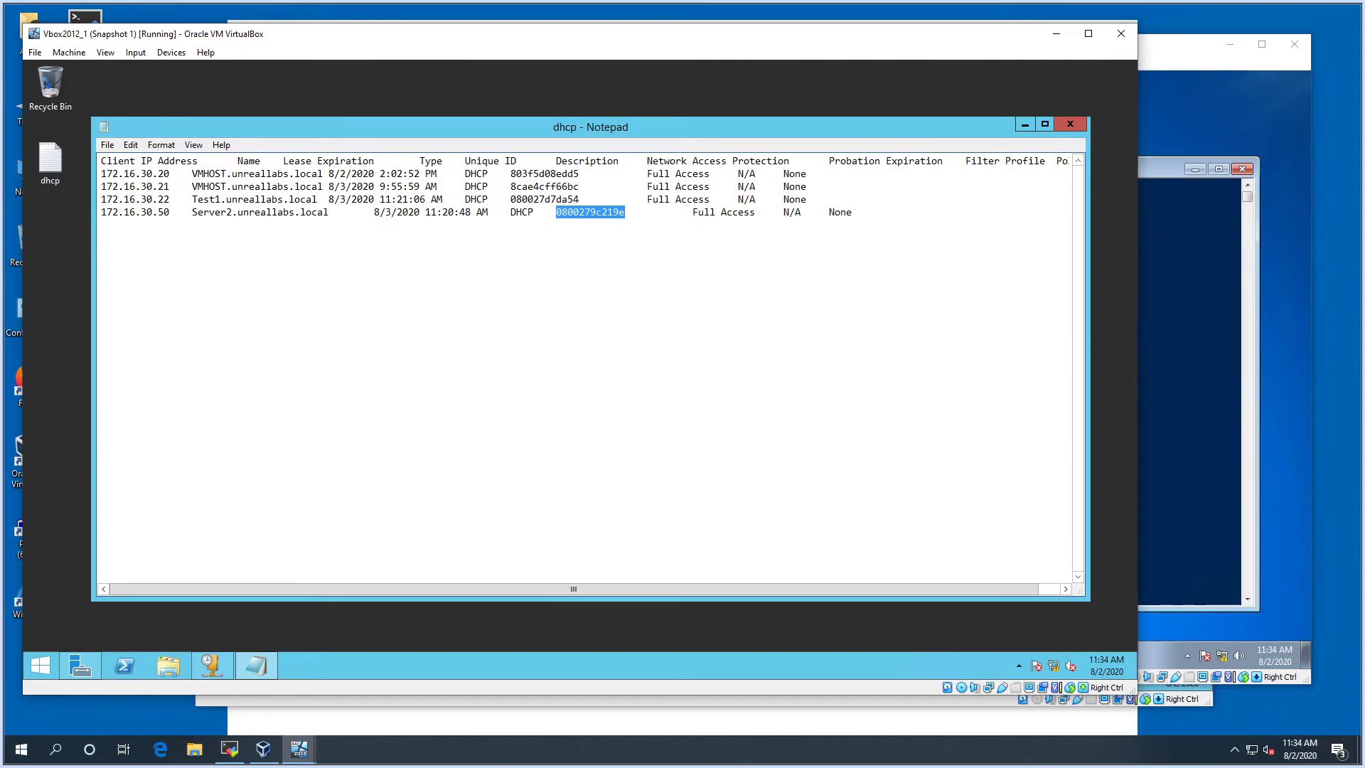
drag(511, 199, 580, 200)
right_click(573, 201)
click(600, 244)
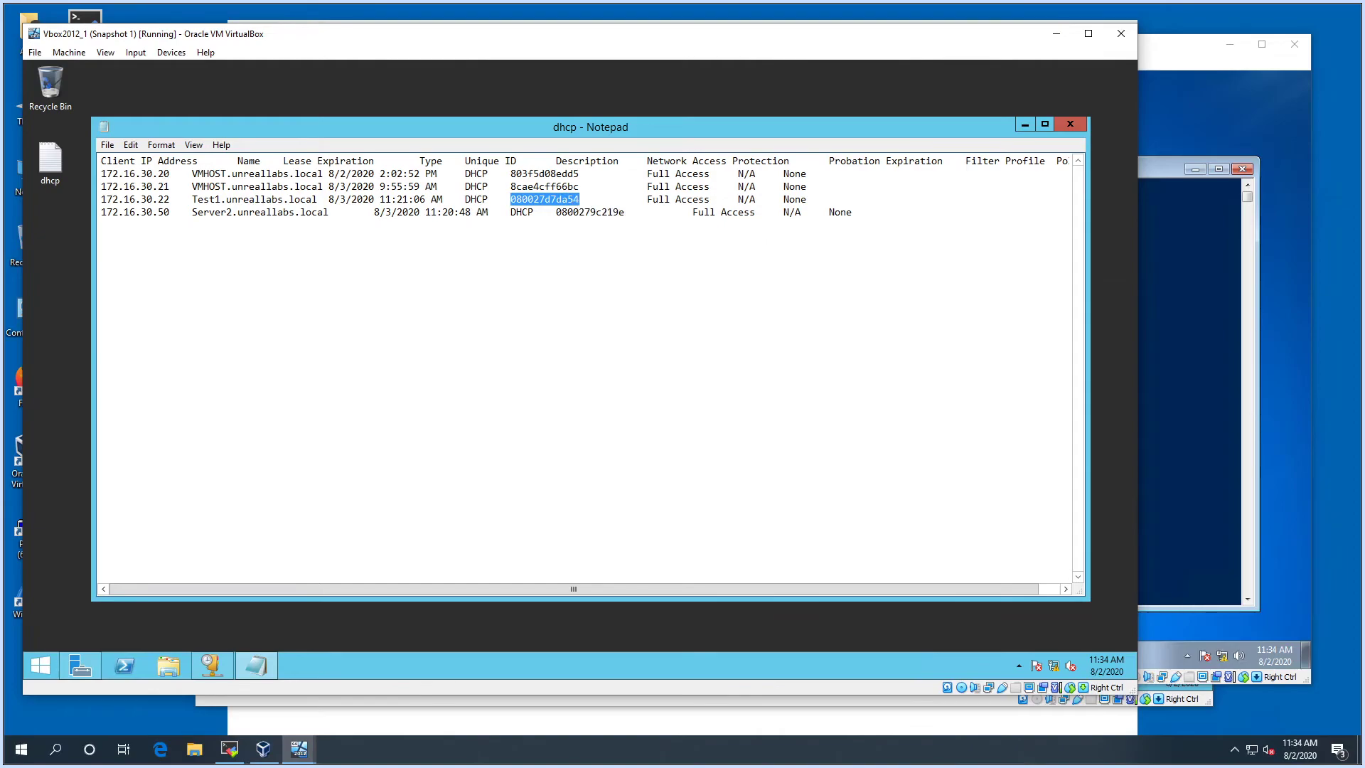
Step: Switch to DHCP and try to add a Deny filter for MAC address 080027d7da54 with the description Test1
click(253, 667)
right_click(105, 288)
click(131, 295)
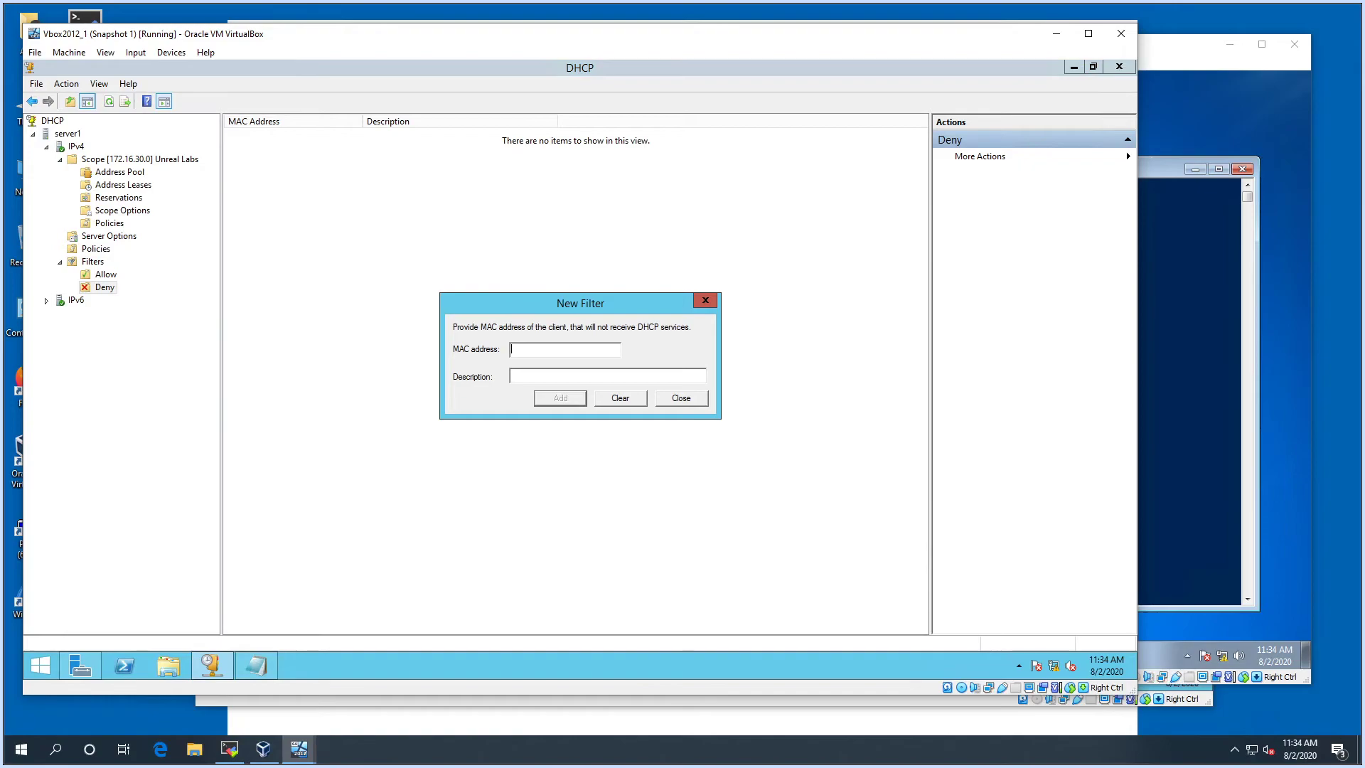
key(ctrl+v)
key(Tab)
text(Test1)
click(554, 395)
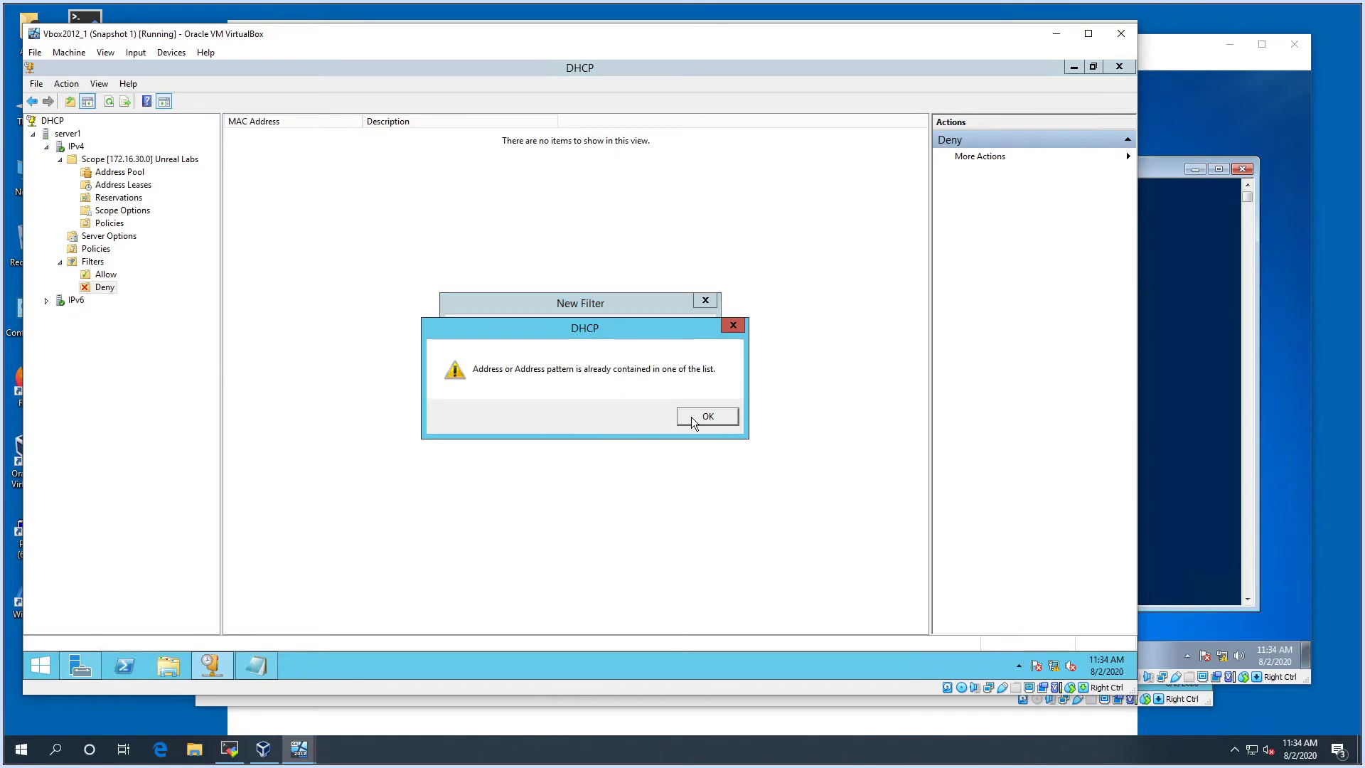
click(694, 418)
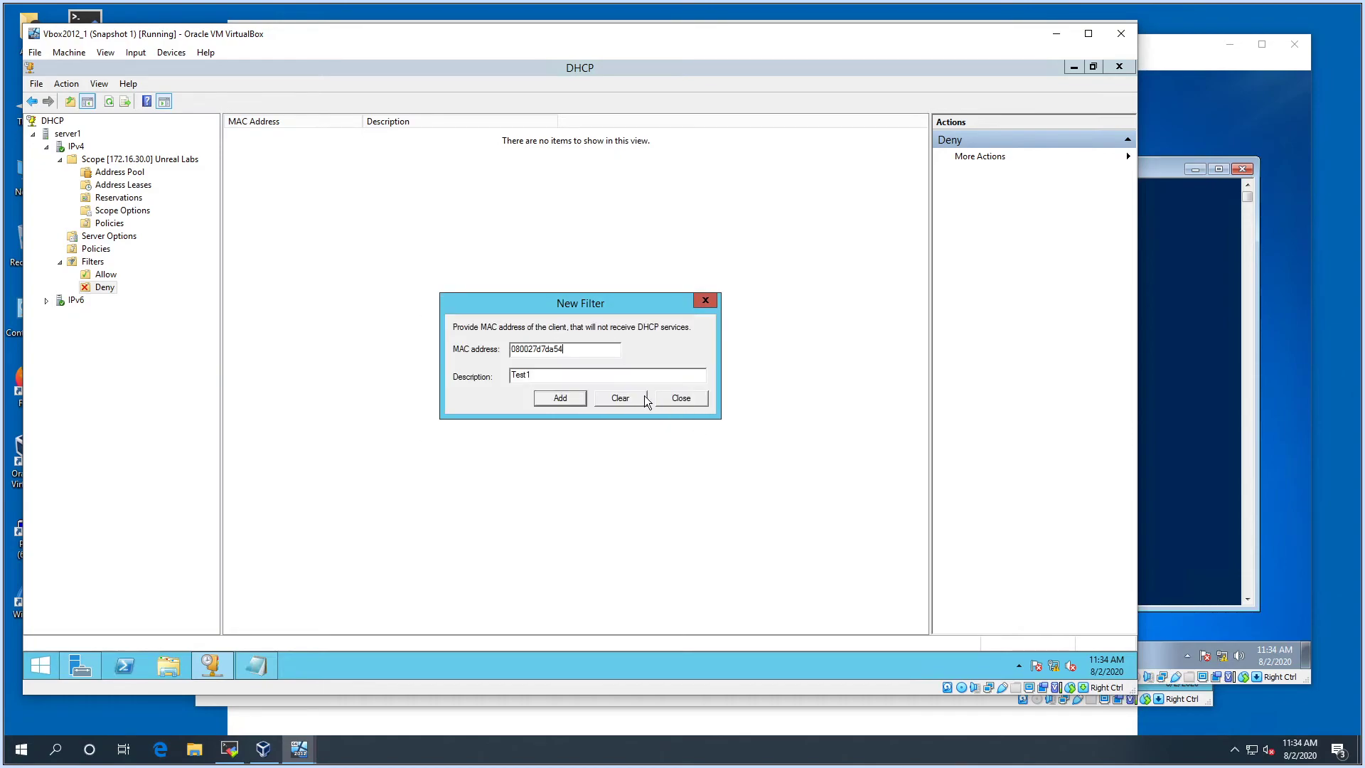
click(567, 399)
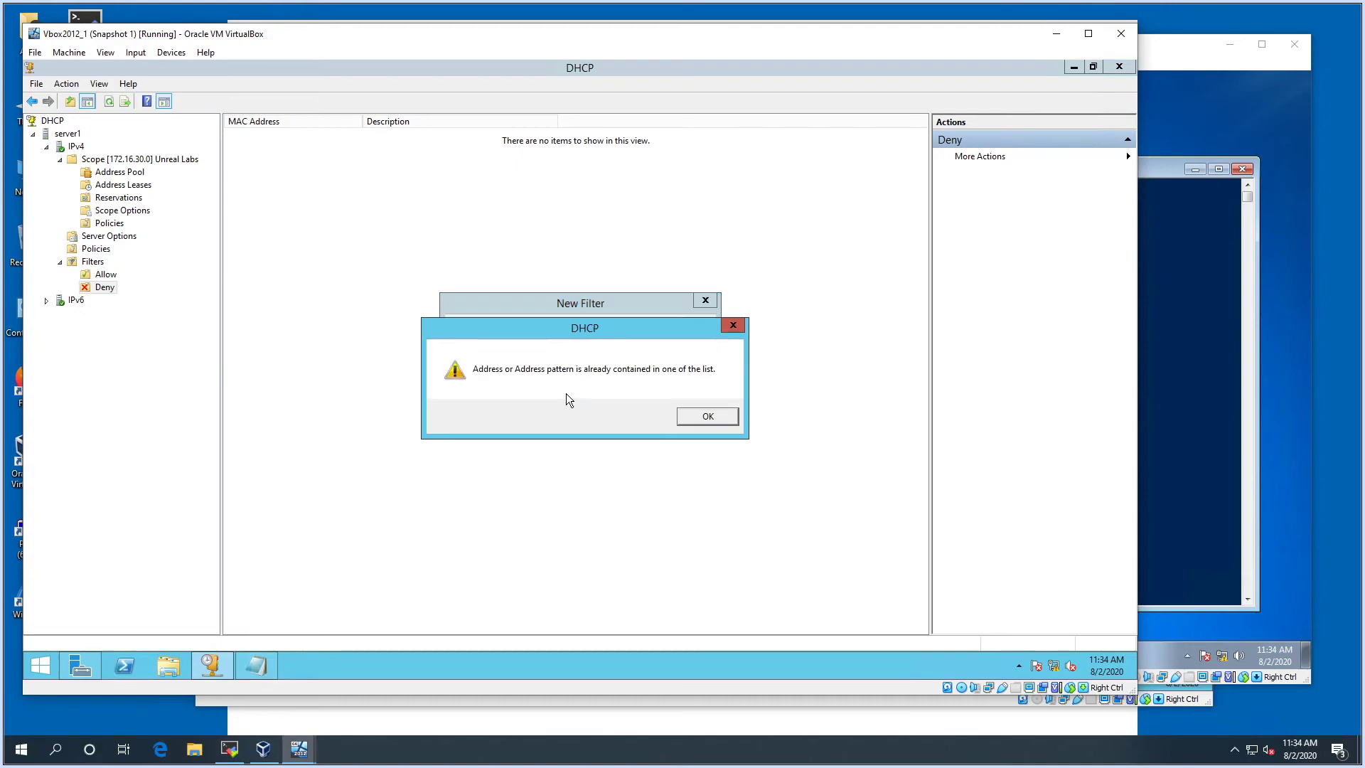
click(693, 416)
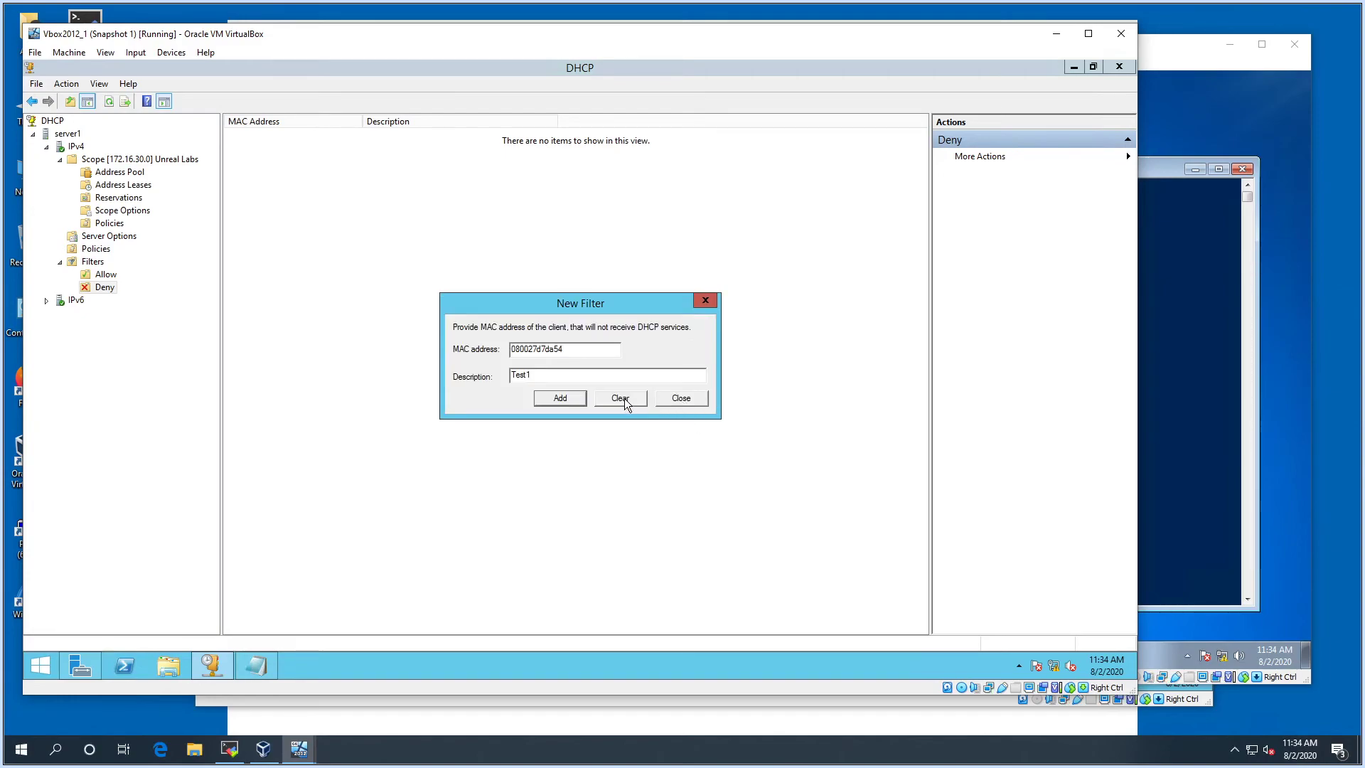
click(669, 400)
Step: Compare the entries of the Allow and Deny filter lists
click(103, 277)
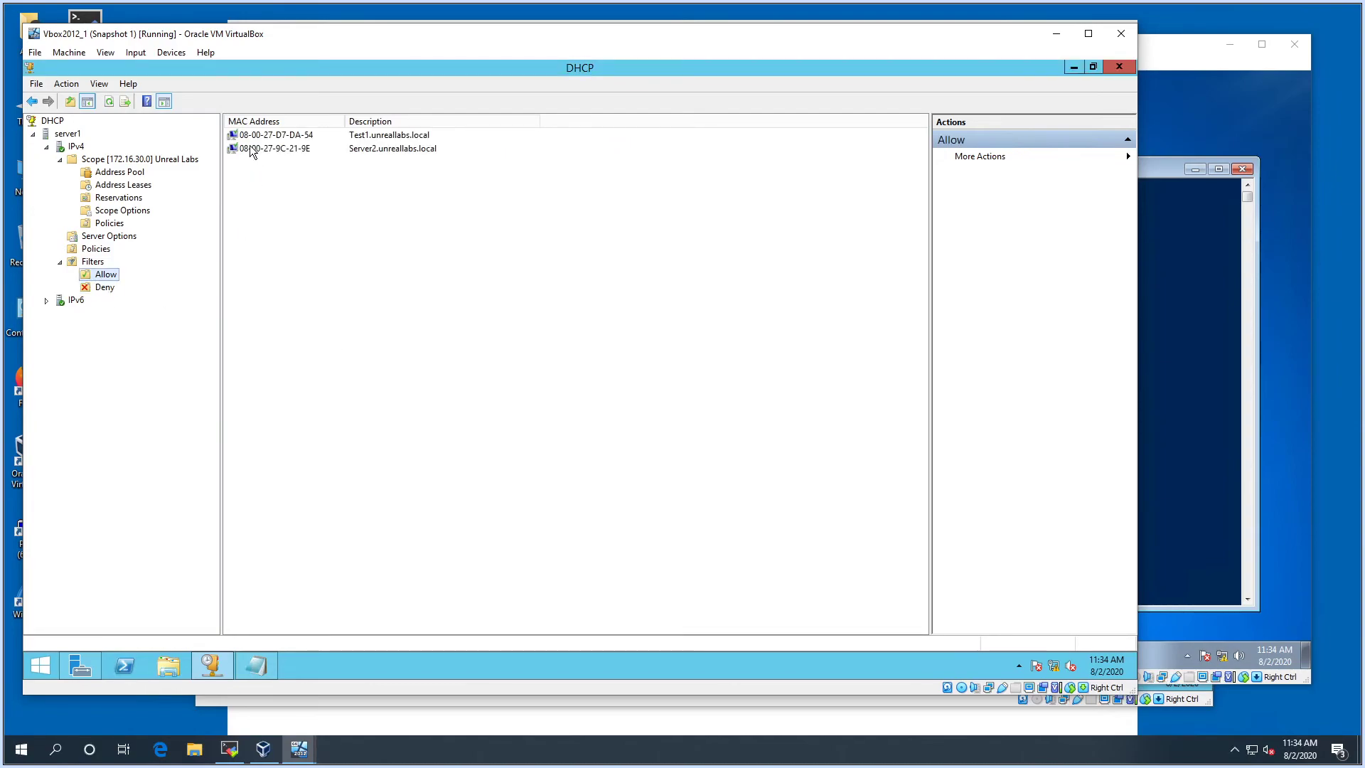
click(101, 287)
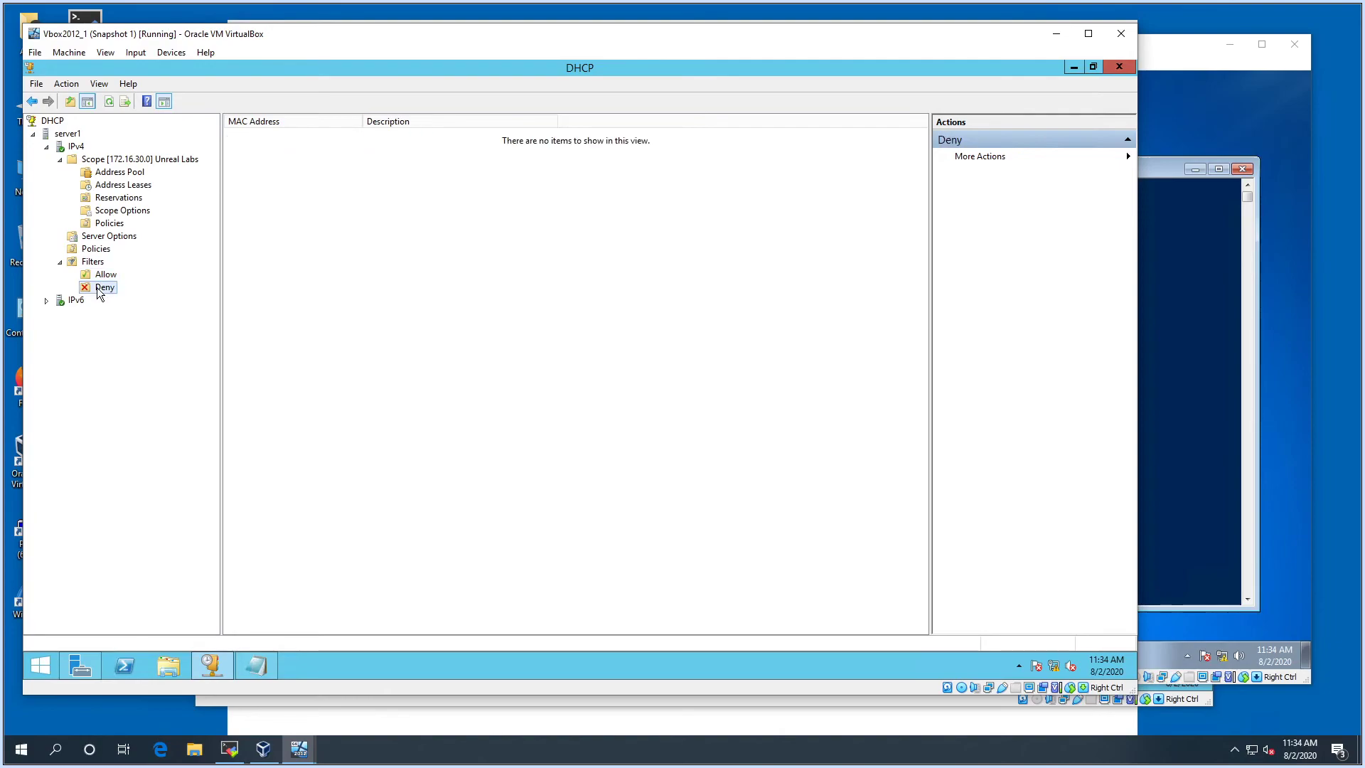
click(104, 275)
click(100, 289)
click(106, 275)
click(101, 289)
Step: View the Test1 virtual machine, and check the scope's Reservations and Address Leases on the DHCP server
click(1280, 252)
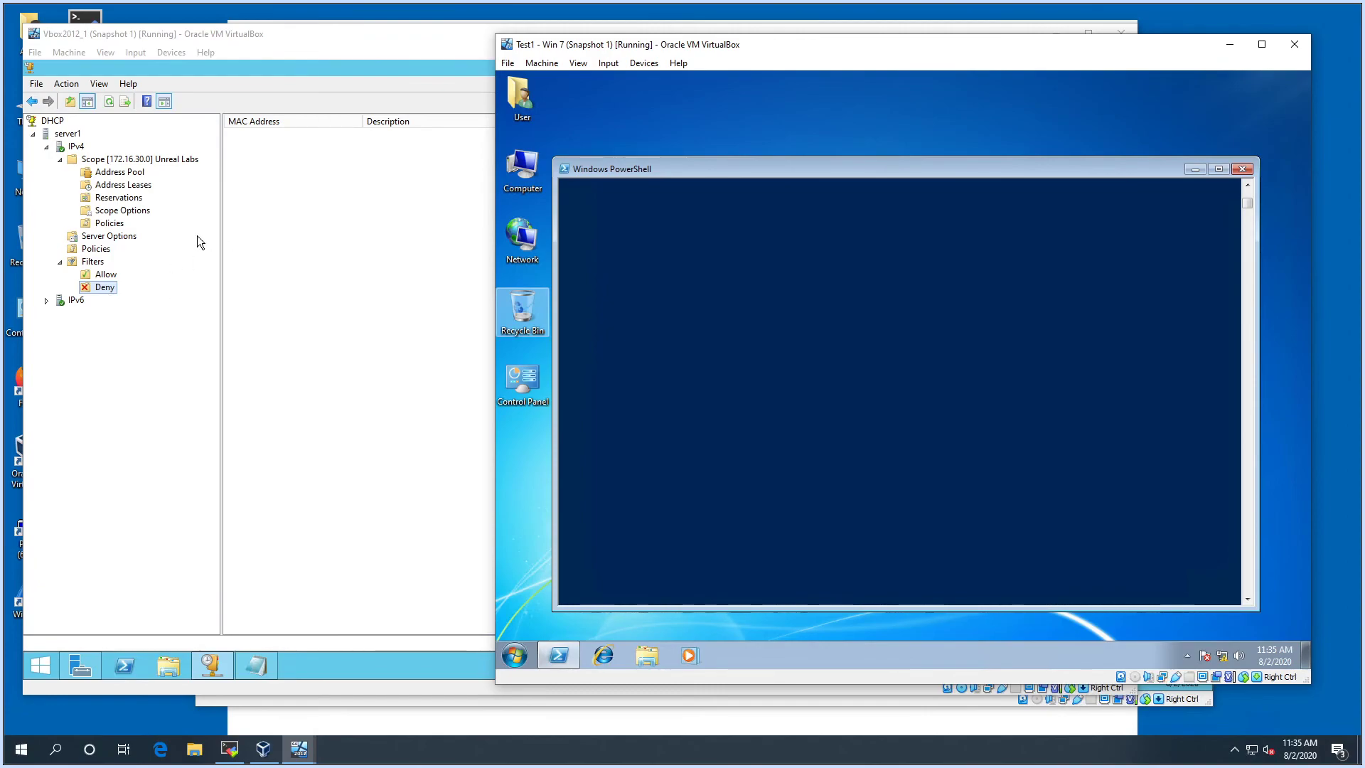
click(128, 187)
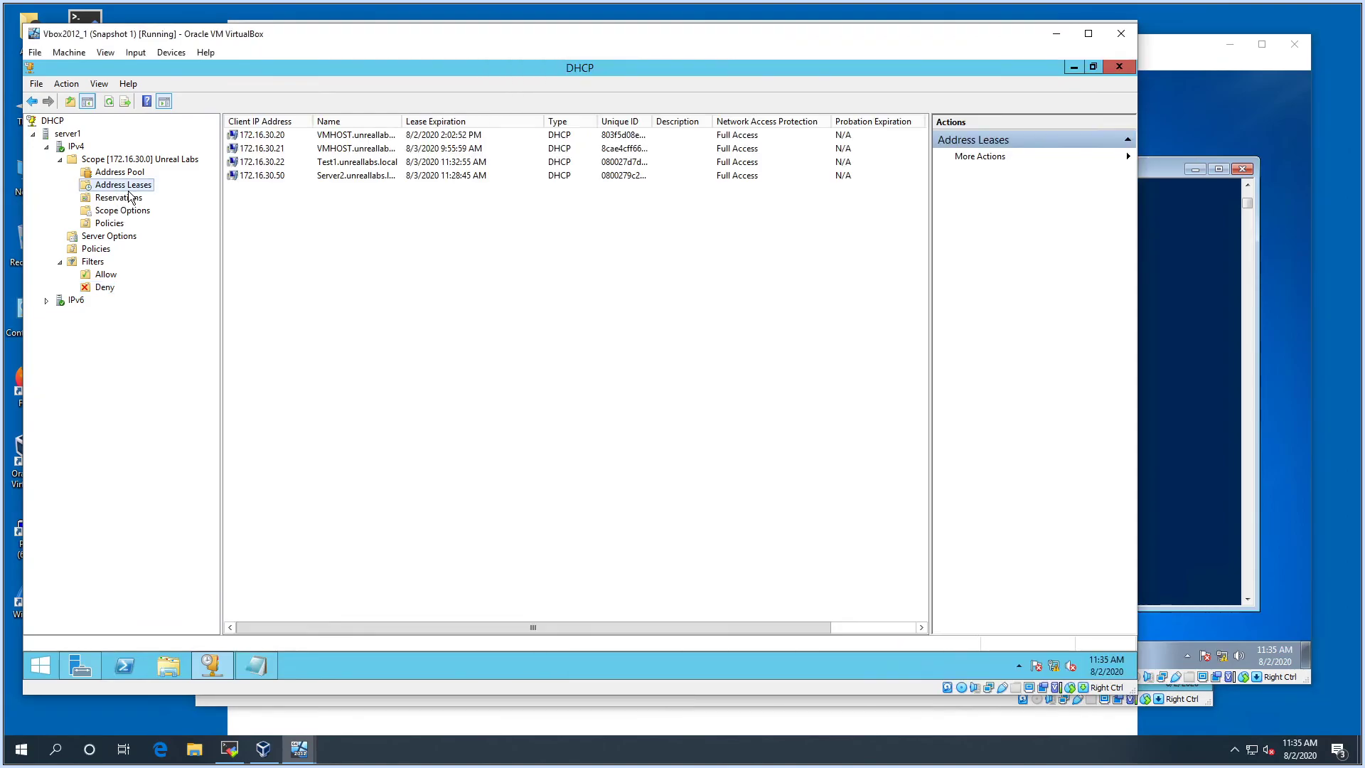
click(125, 198)
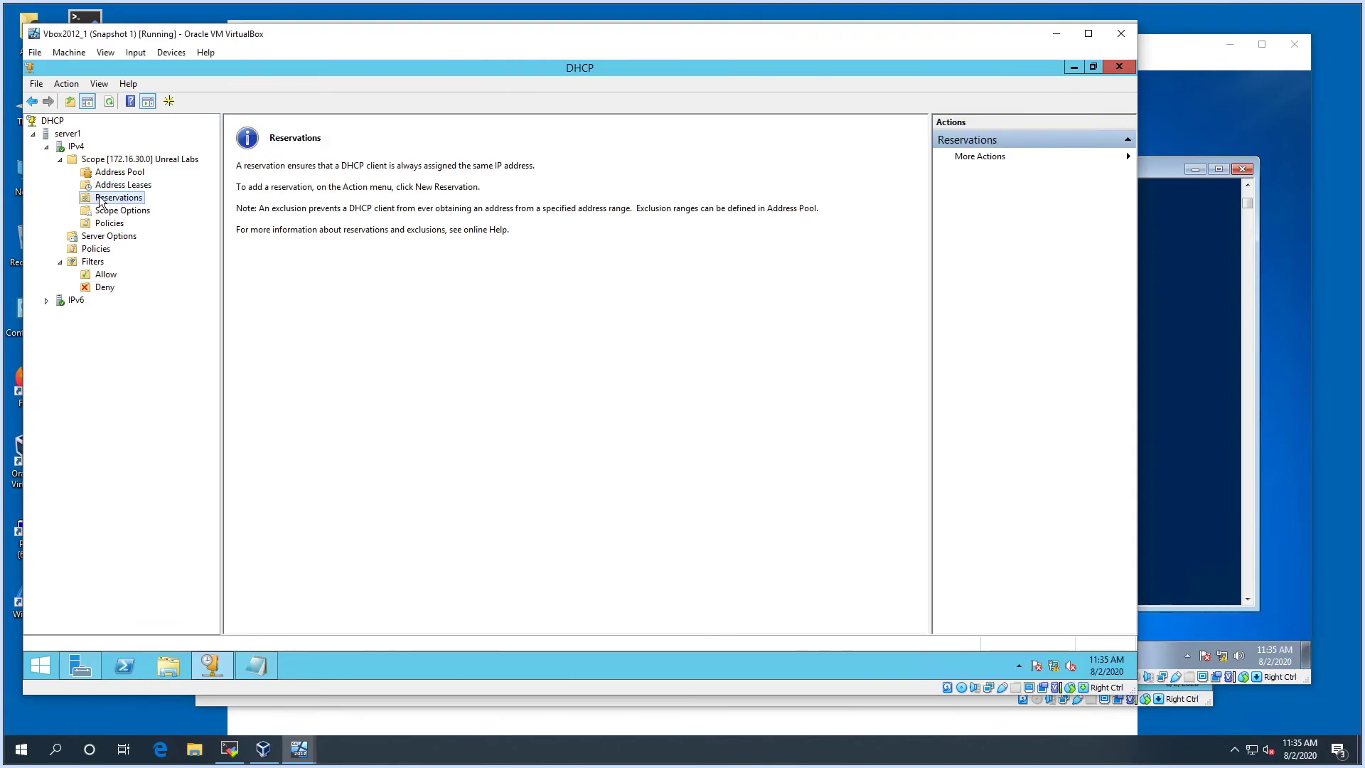
click(108, 186)
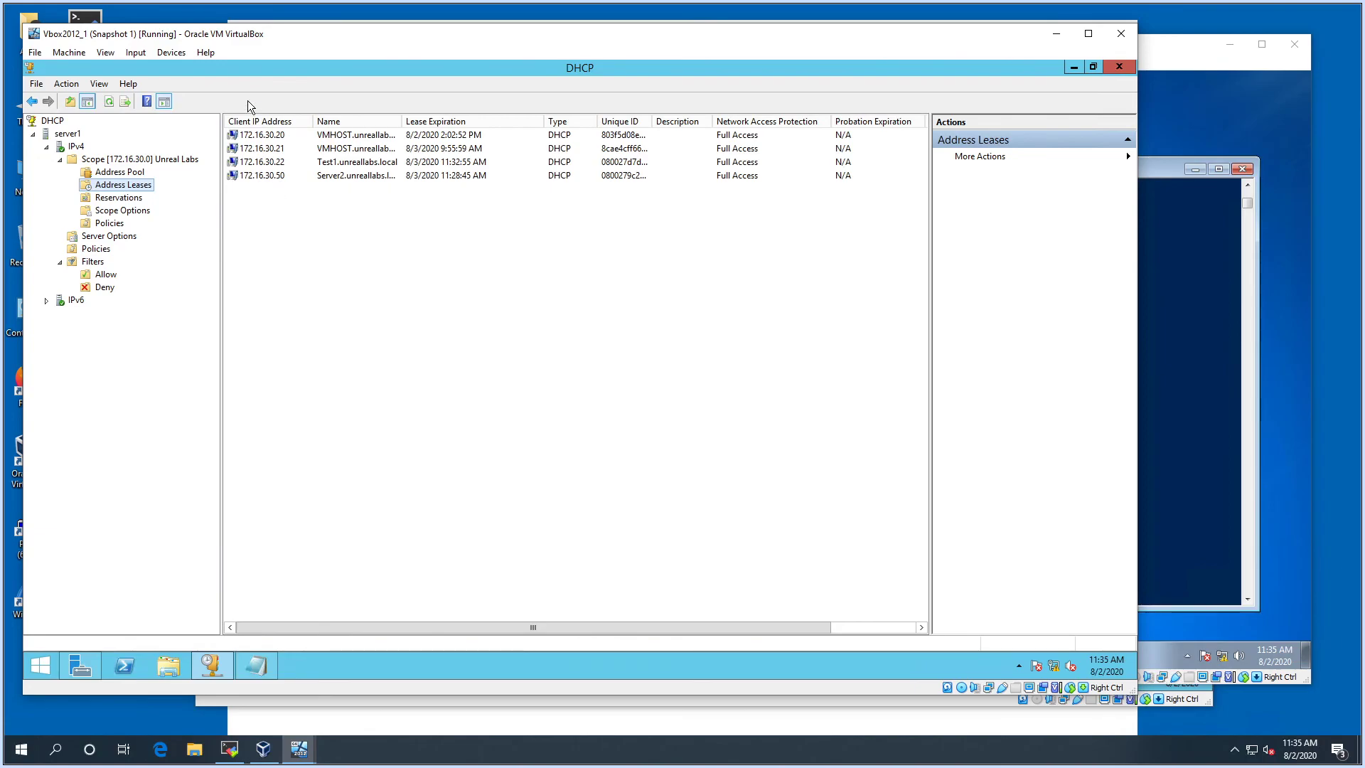
drag(271, 37, 296, 35)
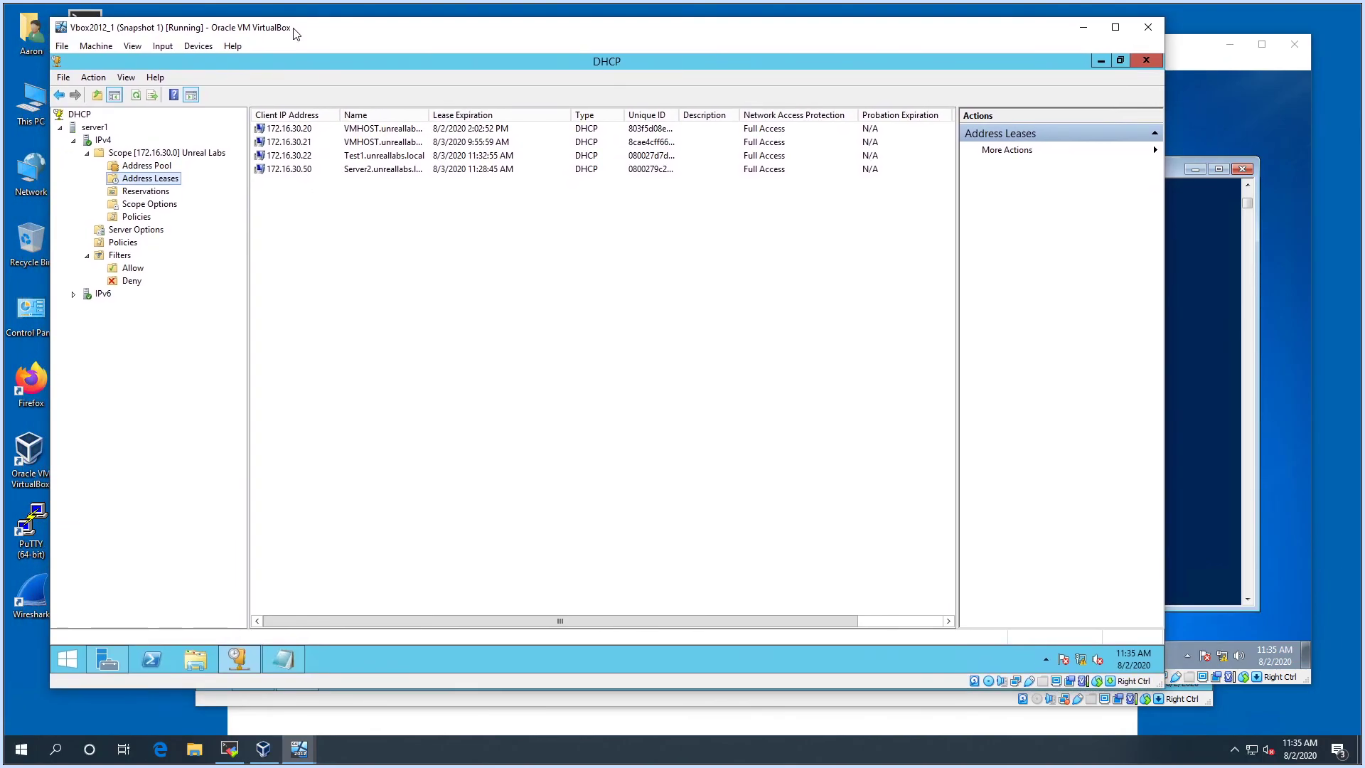